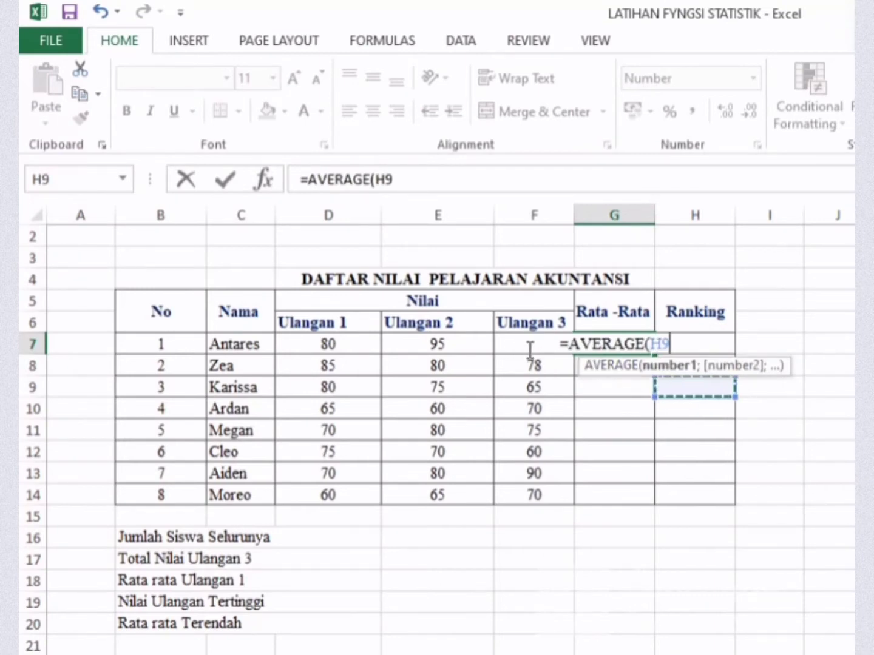
# Complete the AVERAGE formula in G7 with the range D7:F7 and fill it down the Rata -Rata column through G14.
pyautogui.moveTo(357, 351); pyautogui.dragTo(521, 342)
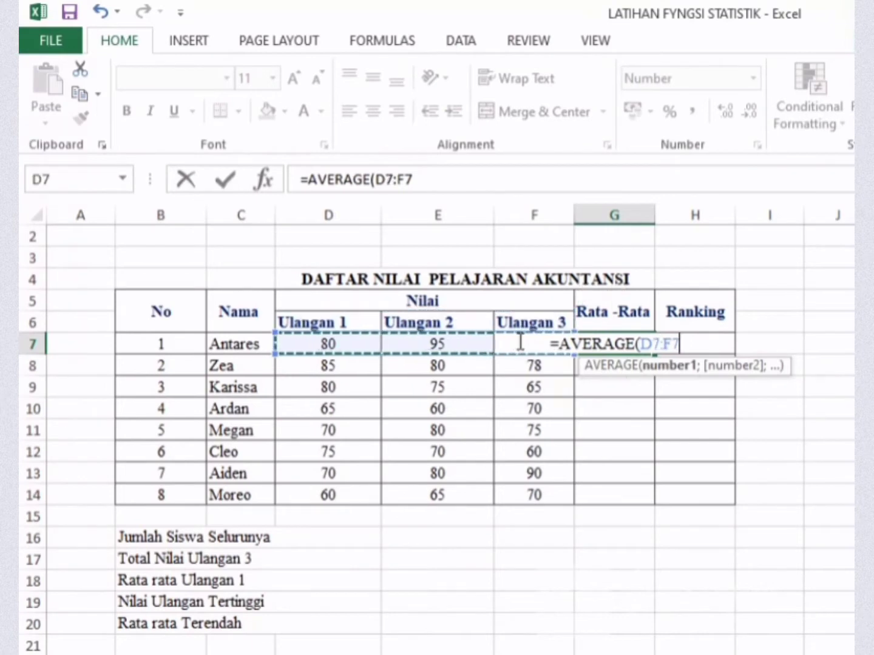
pyautogui.press('Return')
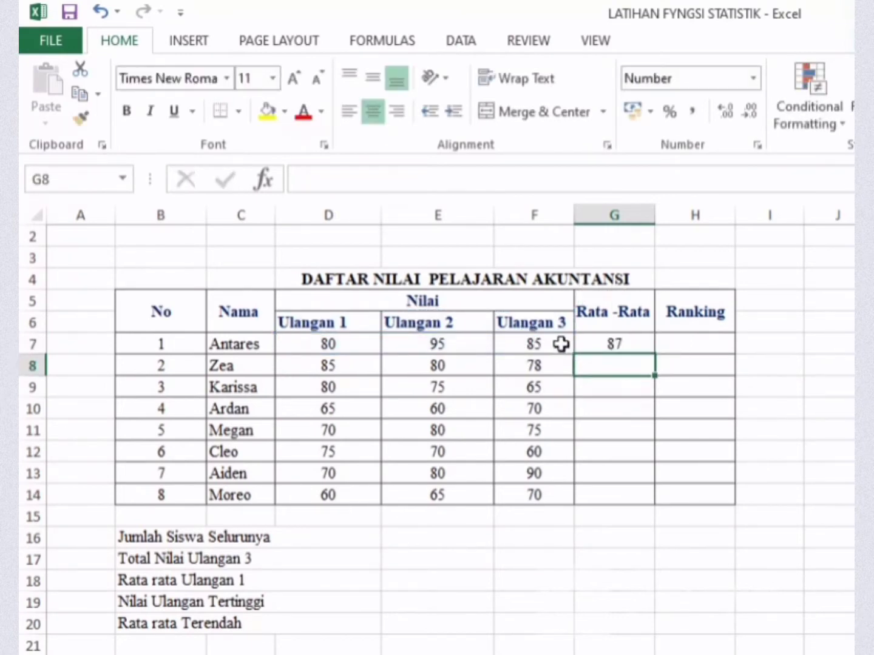
pyautogui.click(625, 338)
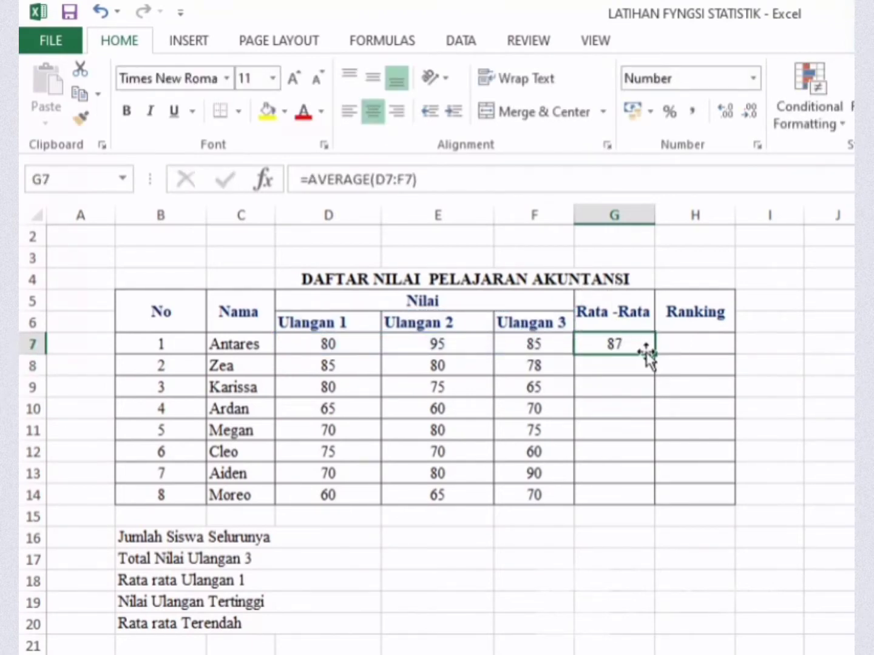
pyautogui.doubleClick(645, 344)
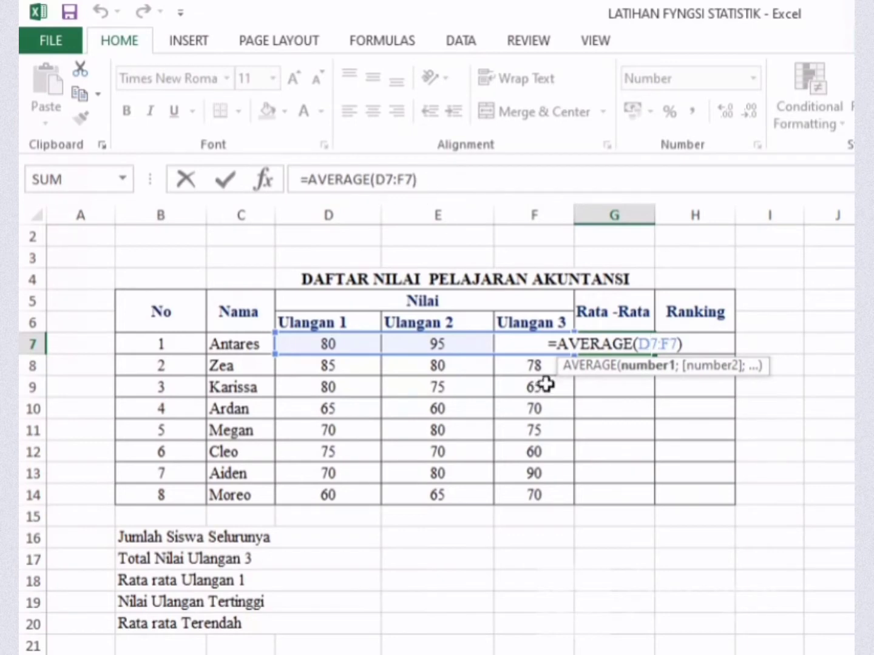
pyautogui.click(609, 460)
pyautogui.click(638, 351)
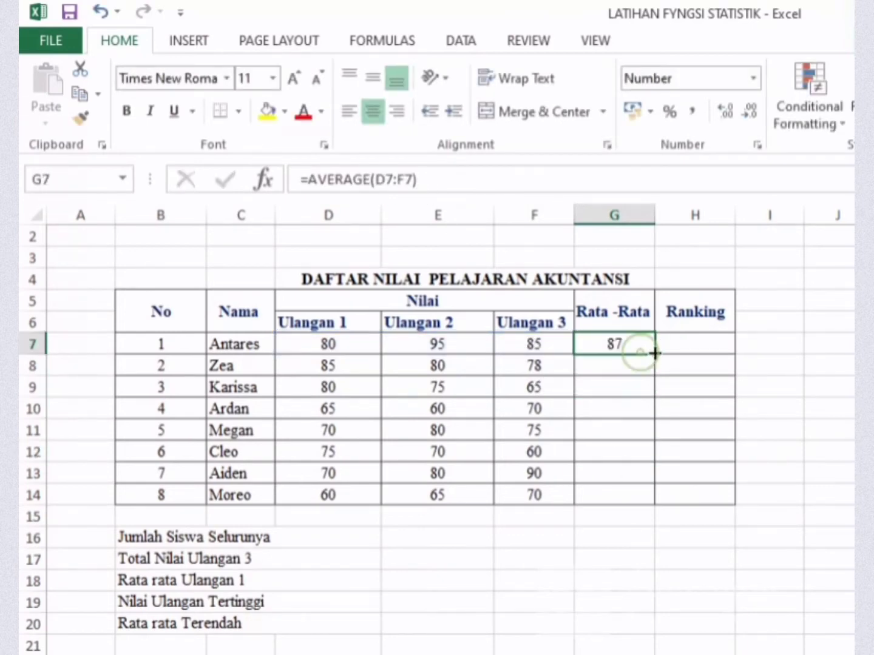
pyautogui.moveTo(656, 352); pyautogui.dragTo(648, 505)
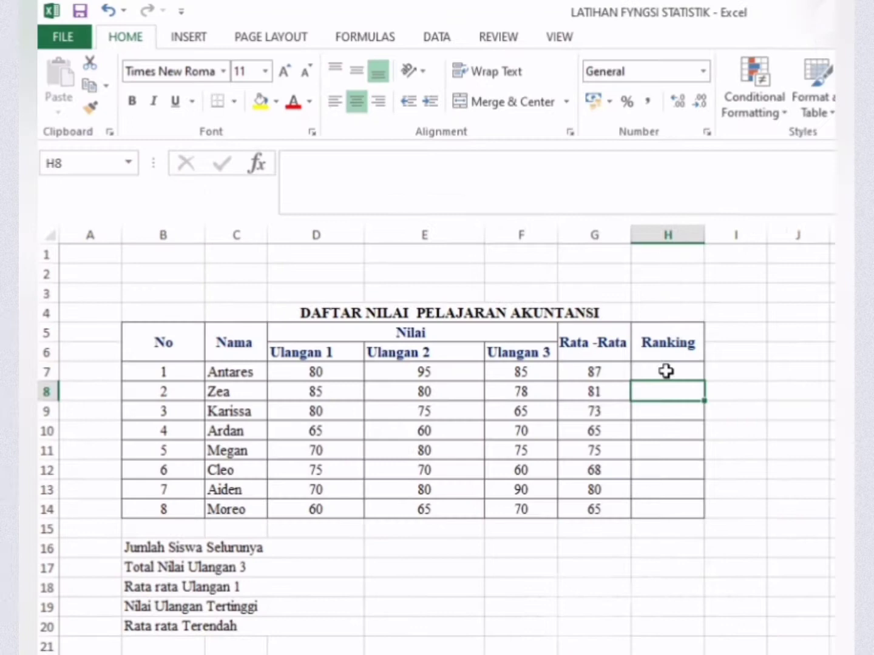
# Start a RANK formula in H7 under Ranking, using G7 as the number to rank.
pyautogui.click(718, 349)
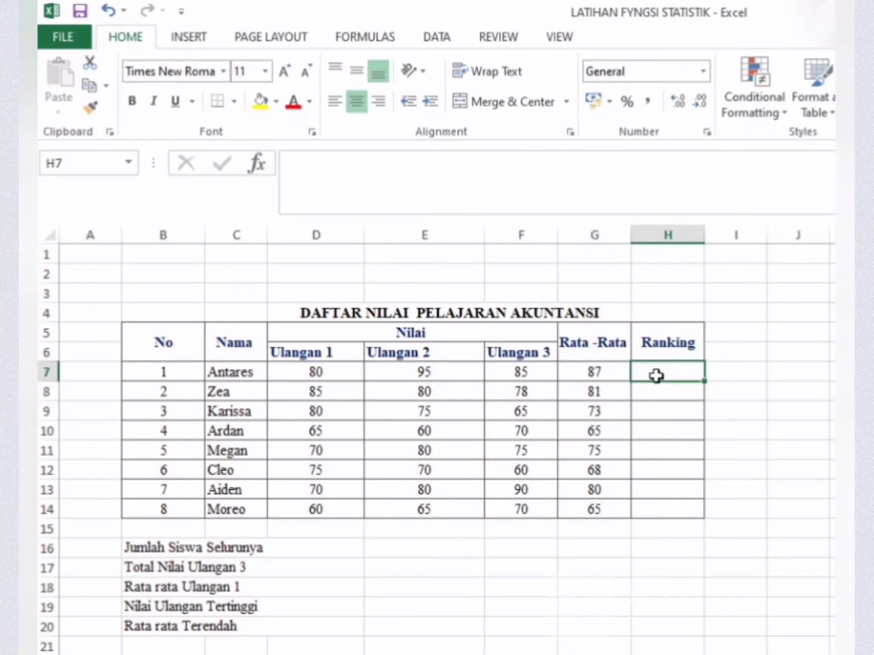
pyautogui.write('=')
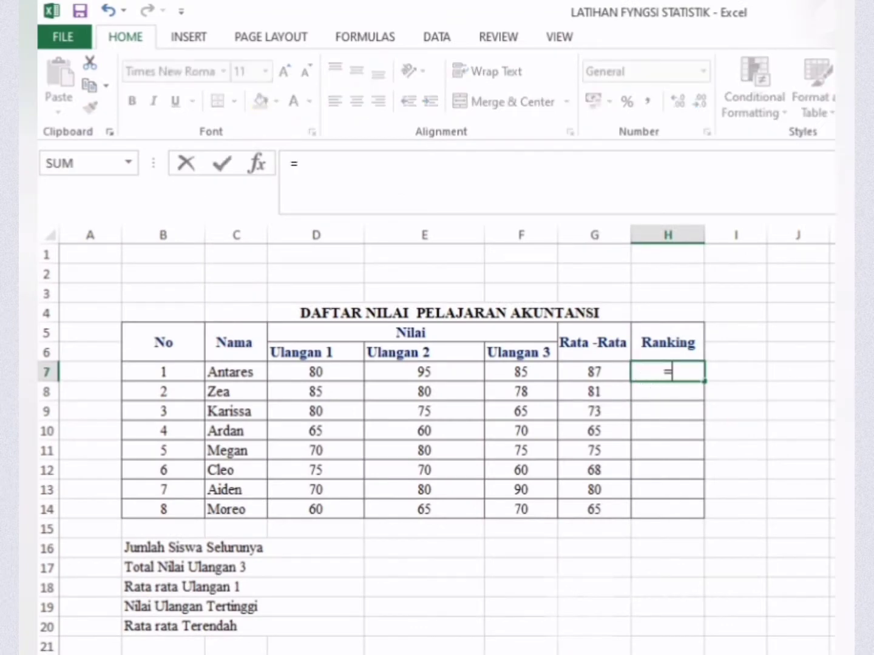
pyautogui.write('rank')
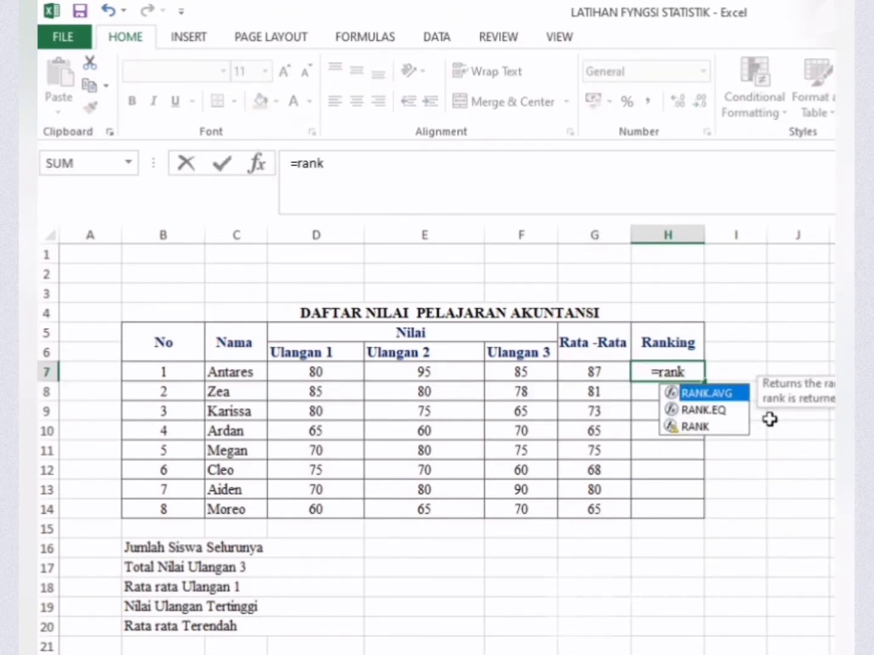
pyautogui.click(731, 430)
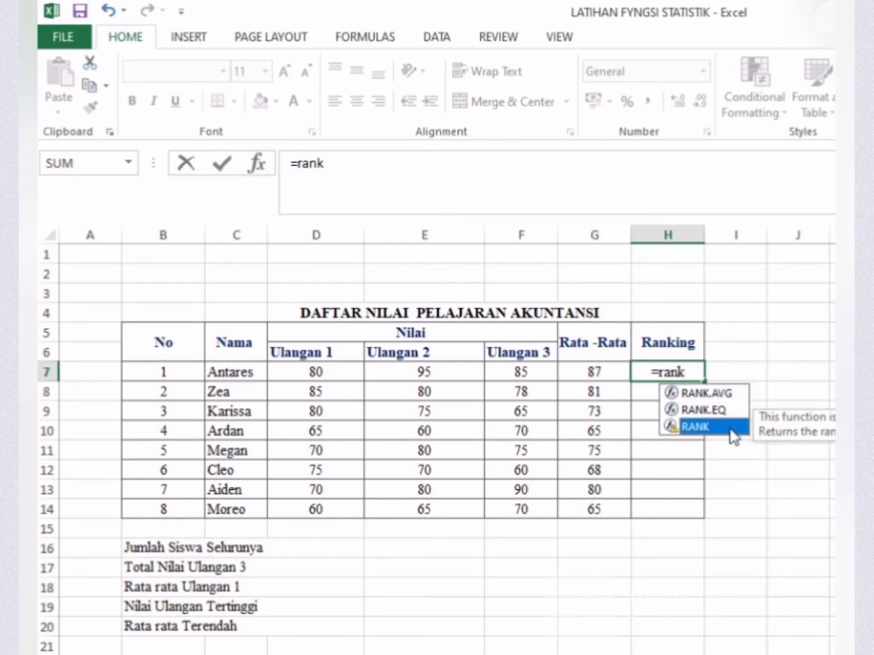
pyautogui.doubleClick(731, 429)
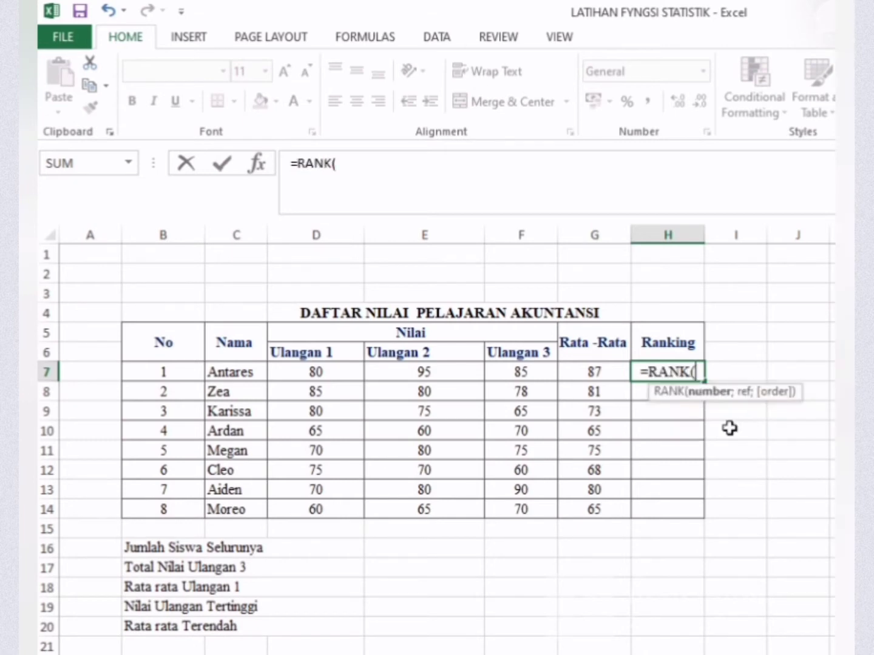
pyautogui.click(561, 377)
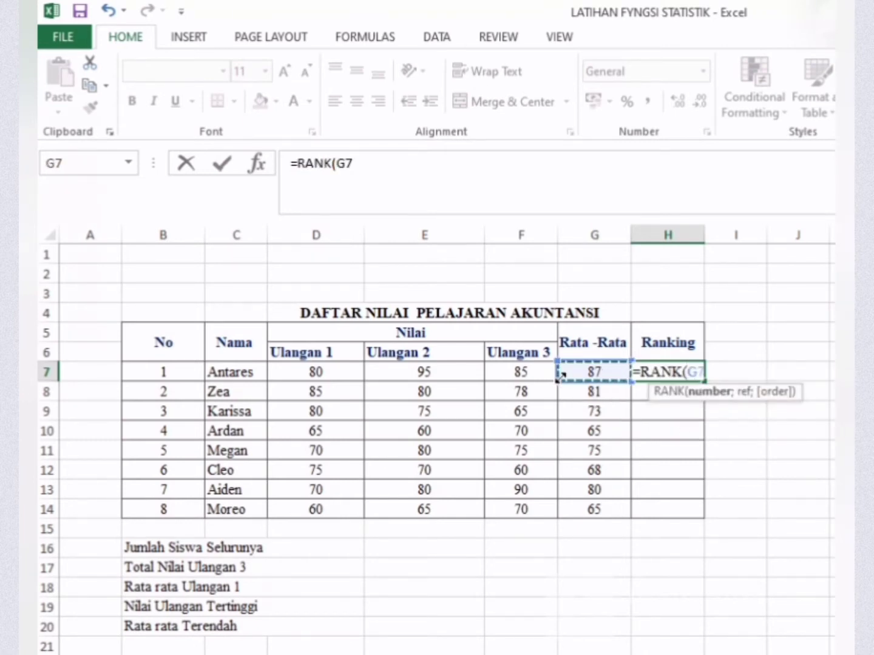
# Add G7:G14 as the RANK formula's absolute reference, $G$7:$G$14, and enter the formula in H7.
pyautogui.write(';')
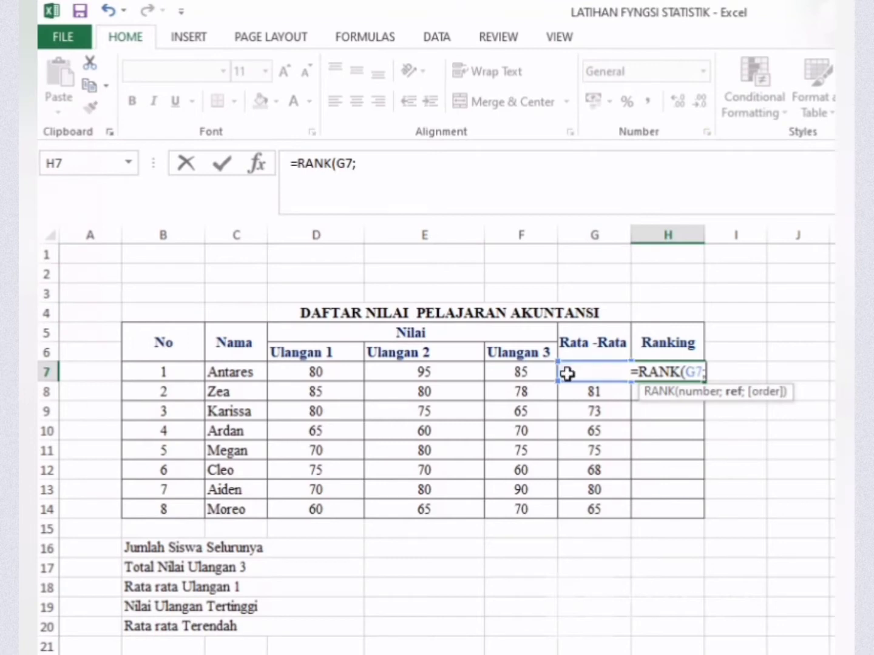
pyautogui.click(566, 373)
pyautogui.hotkey('shift', 'Down')
pyautogui.hotkey('shift', 'Down')
pyautogui.hotkey('shift', 'Down')
pyautogui.hotkey('shift', 'Down')
pyautogui.hotkey('shift', 'Down')
pyautogui.hotkey('shift', 'Down')
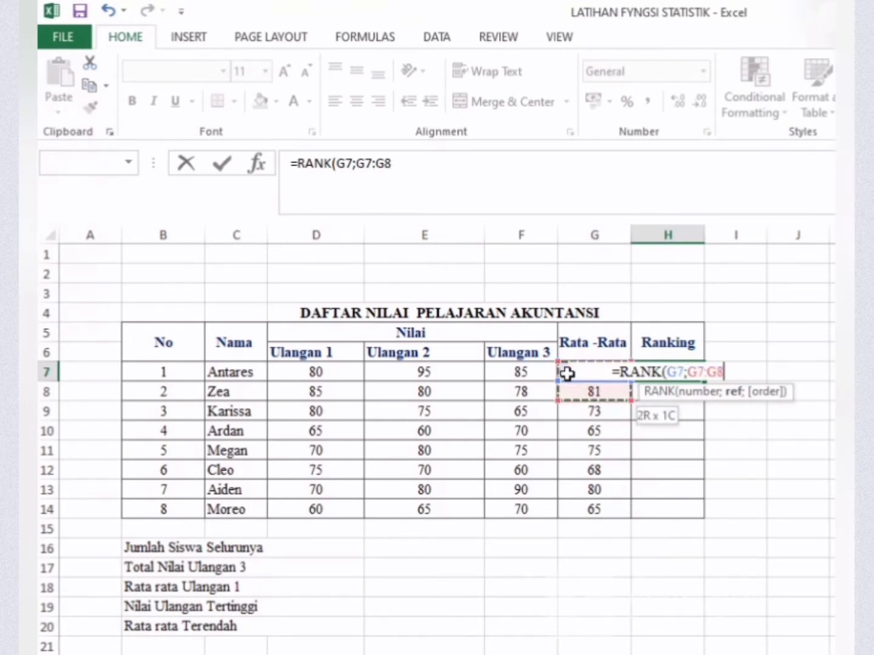
pyautogui.hotkey('shift', 'Down')
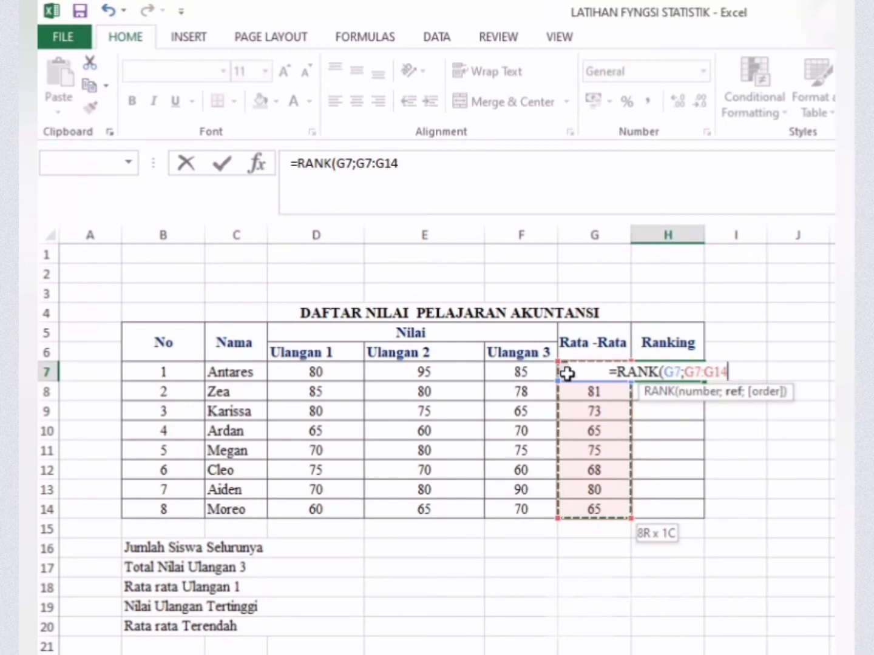
pyautogui.press('F4')
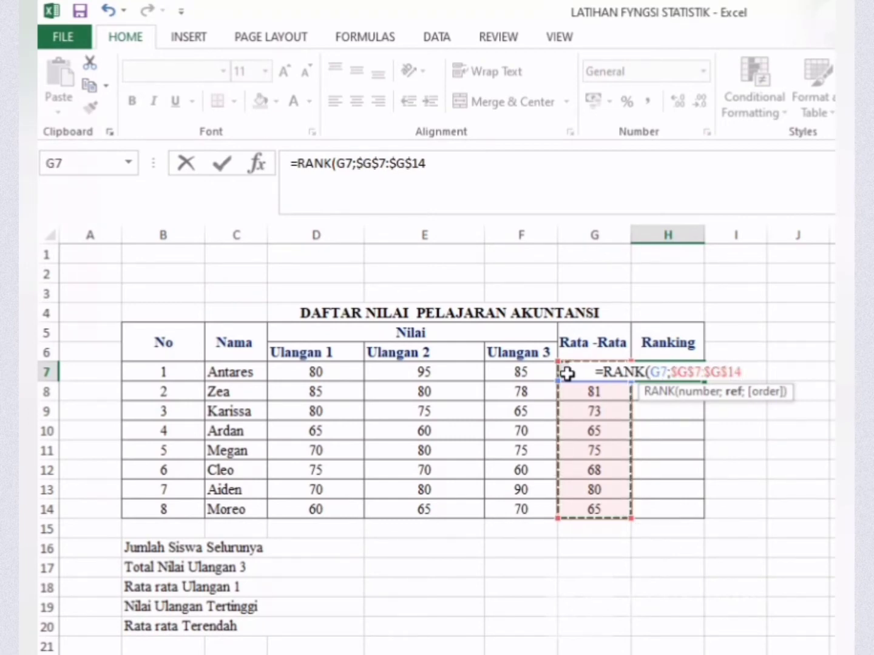
pyautogui.press('Return')
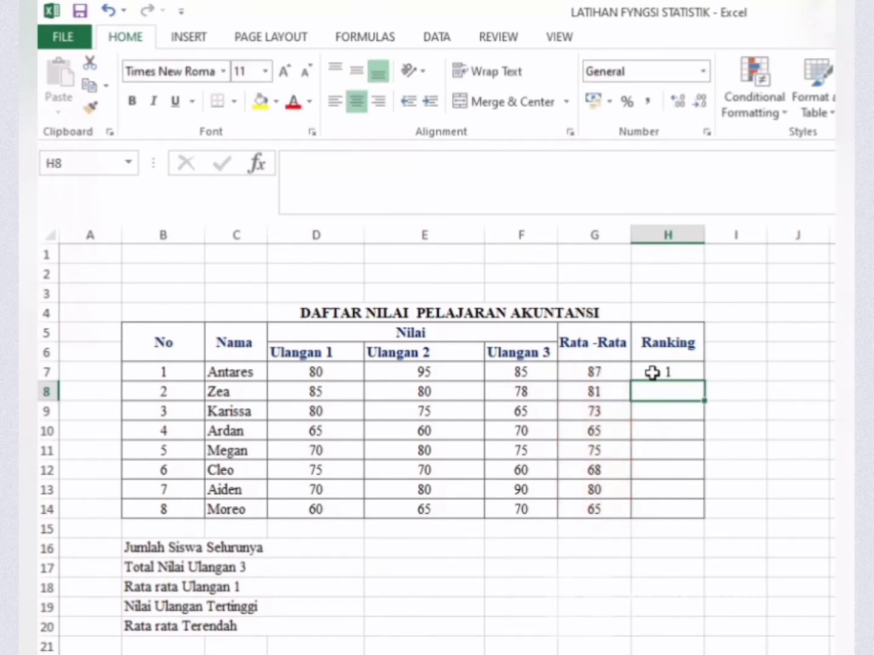
# Fill the RANK formula from H7 down the Ranking column through H14.
pyautogui.click(672, 371)
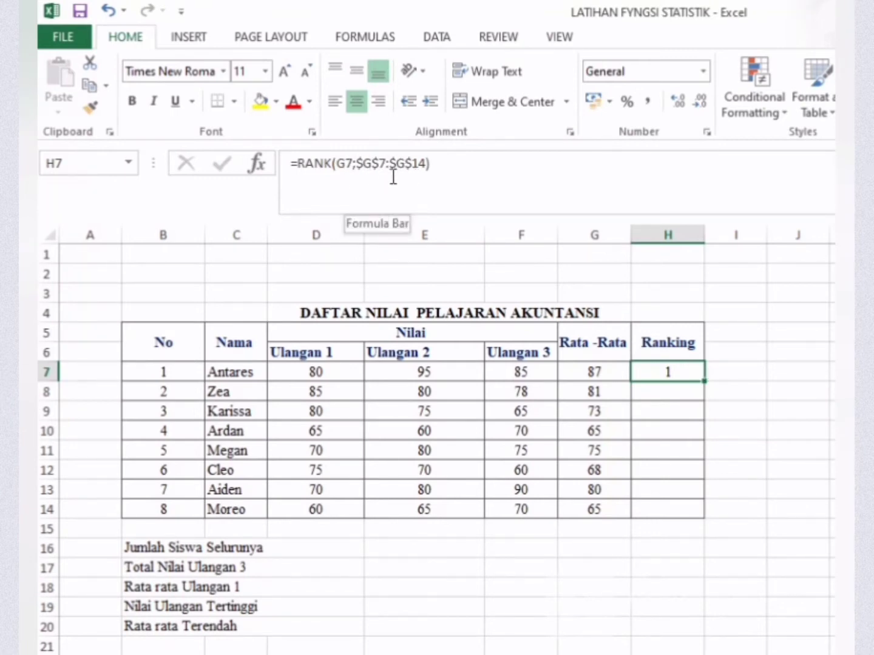
pyautogui.doubleClick(704, 381)
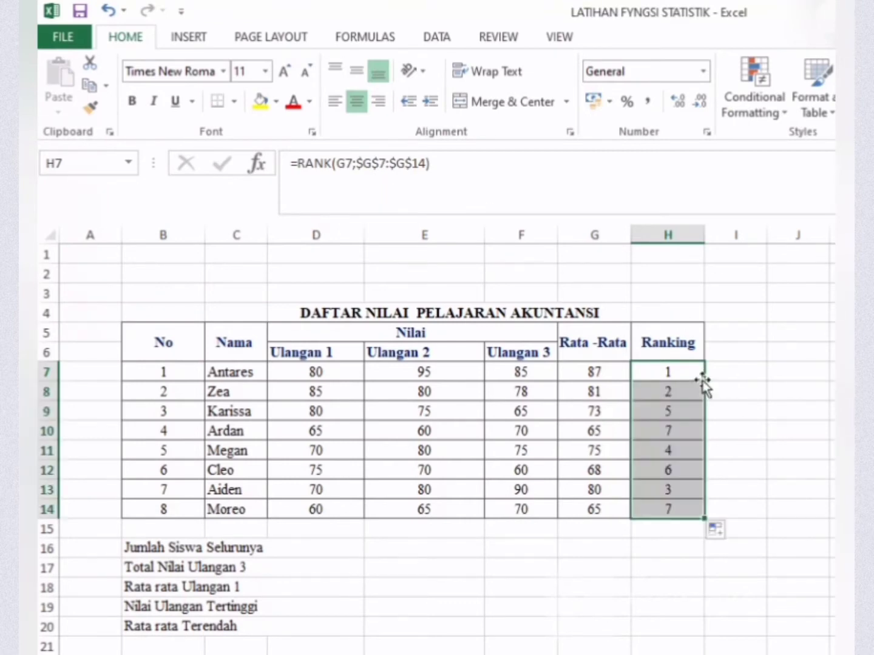
pyautogui.click(767, 411)
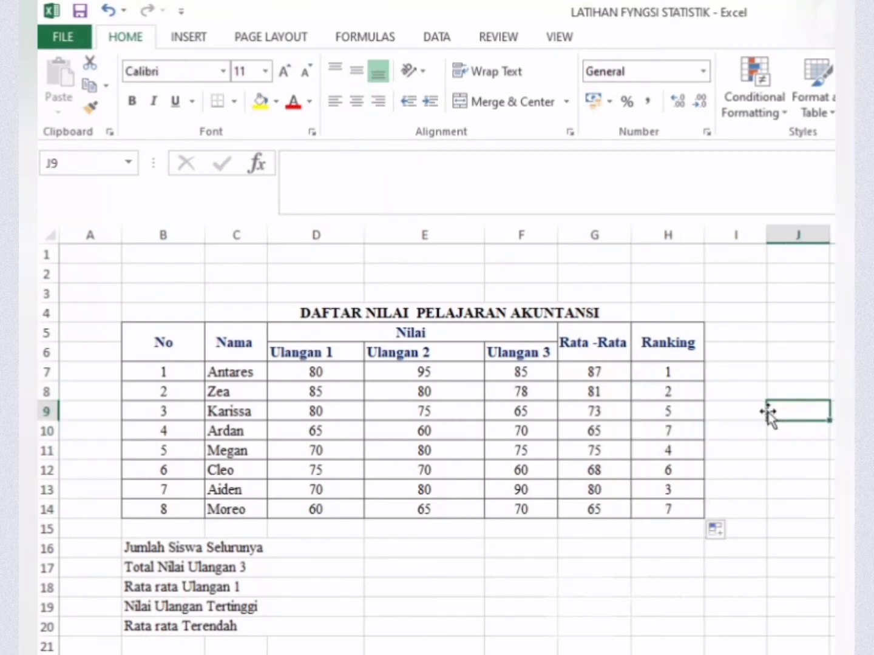
# Examine the RANK formula in each Ranking cell from H7 to H14.
pyautogui.click(672, 372)
pyautogui.click(673, 384)
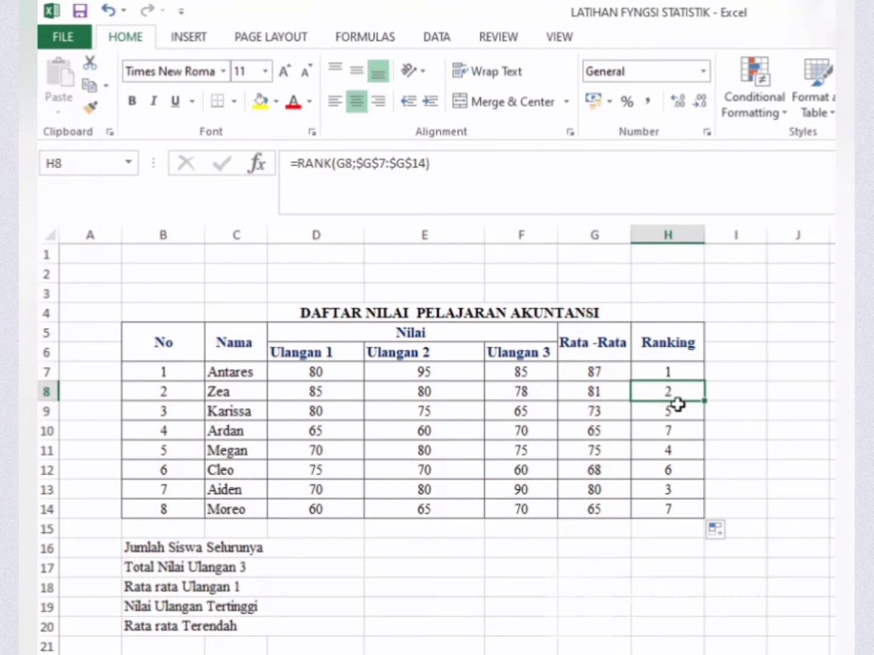
pyautogui.click(673, 410)
pyautogui.click(675, 431)
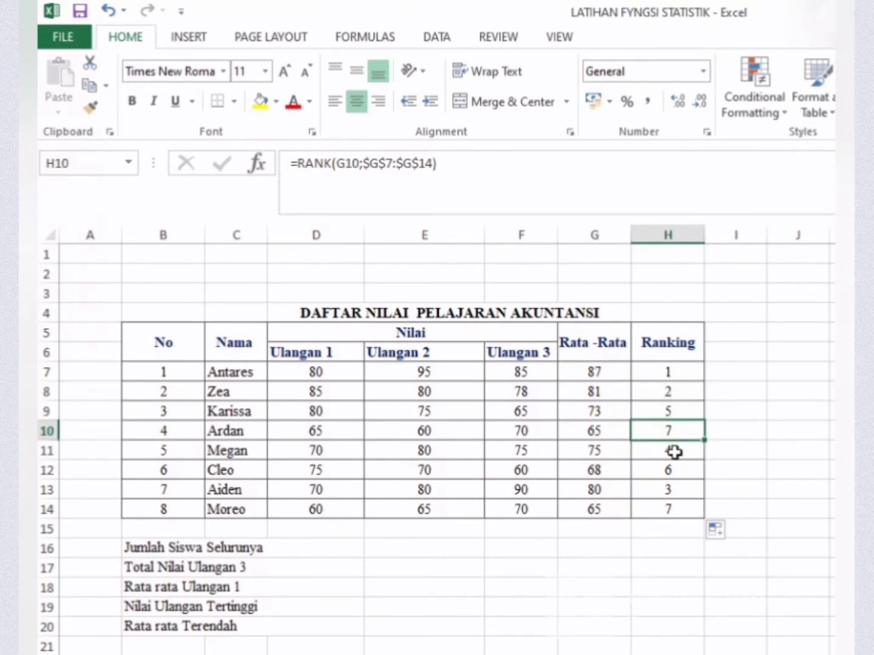
pyautogui.click(675, 452)
pyautogui.click(689, 477)
pyautogui.click(692, 491)
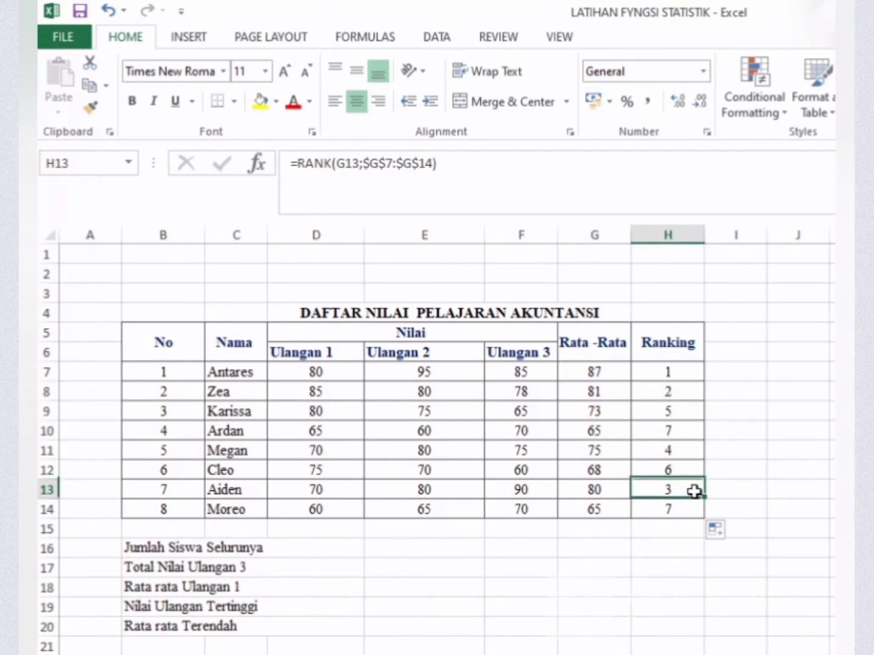
pyautogui.click(692, 507)
# Enter a COUNT formula over B7:B14 in E16 for Jumlah Siswa Selurunya.
pyautogui.click(339, 548)
pyautogui.click(400, 548)
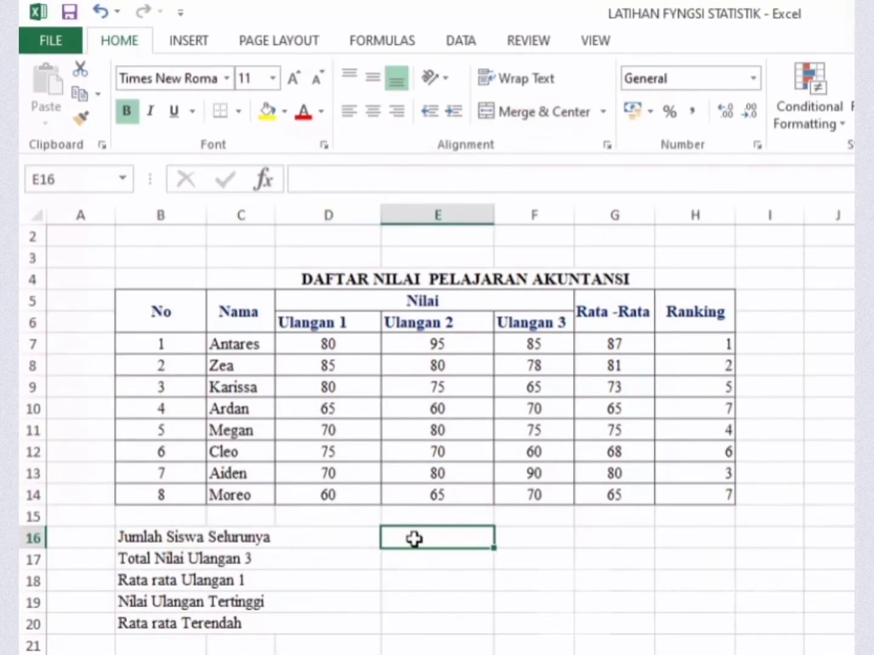
pyautogui.doubleClick(414, 539)
pyautogui.write('=coun')
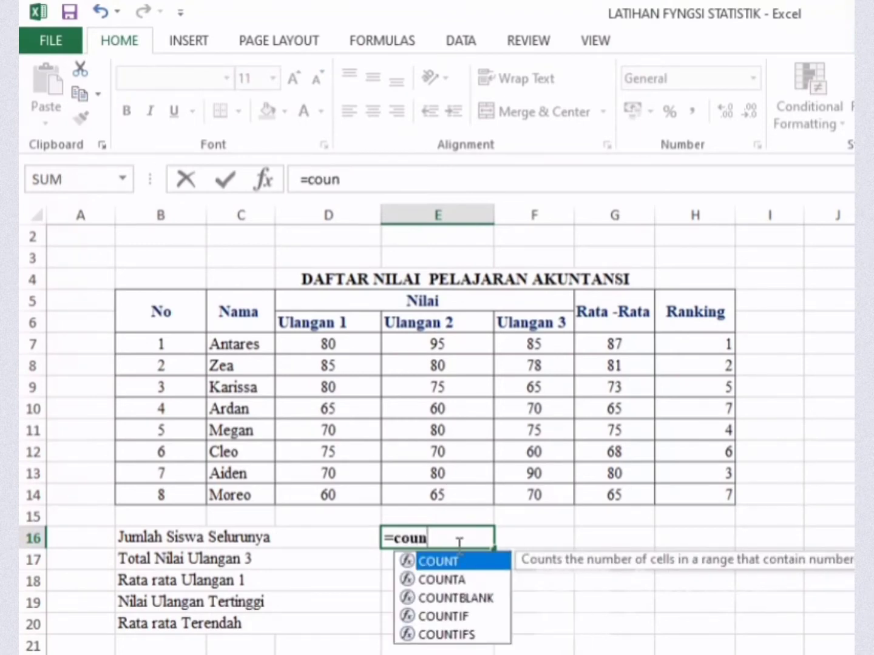
pyautogui.doubleClick(460, 563)
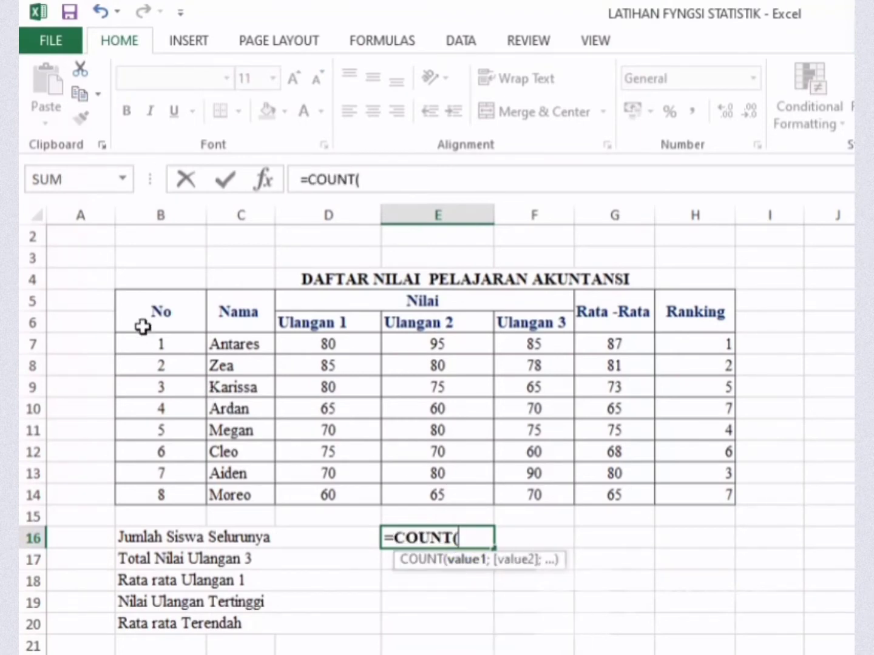
pyautogui.moveTo(139, 342); pyautogui.dragTo(183, 391)
pyautogui.hotkey('shift', 'Down')
pyautogui.hotkey('shift', 'Down')
pyautogui.hotkey('shift', 'Down')
pyautogui.hotkey('shift', 'Down')
pyautogui.hotkey('shift', 'Down')
pyautogui.write(')')
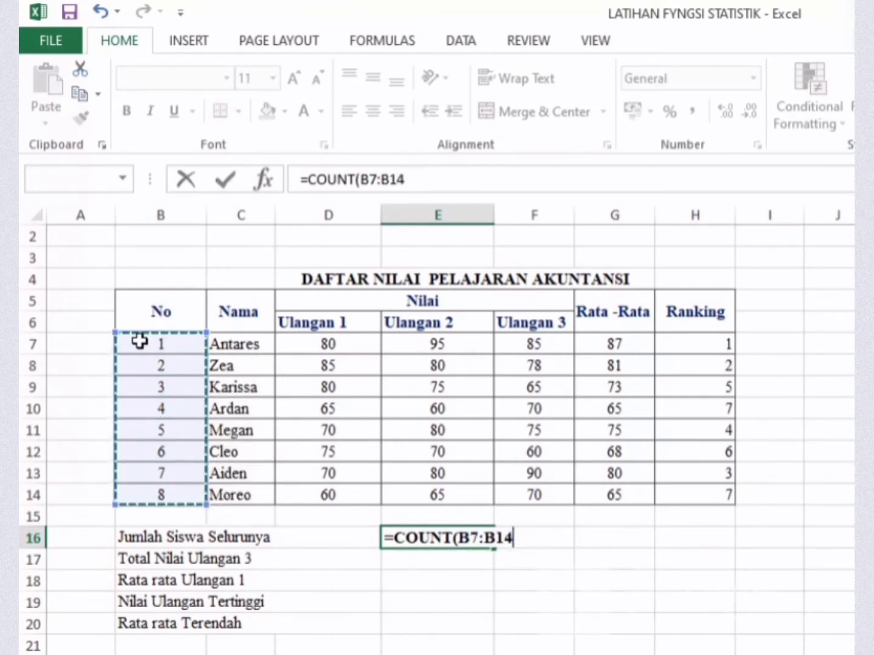
pyautogui.press('Return')
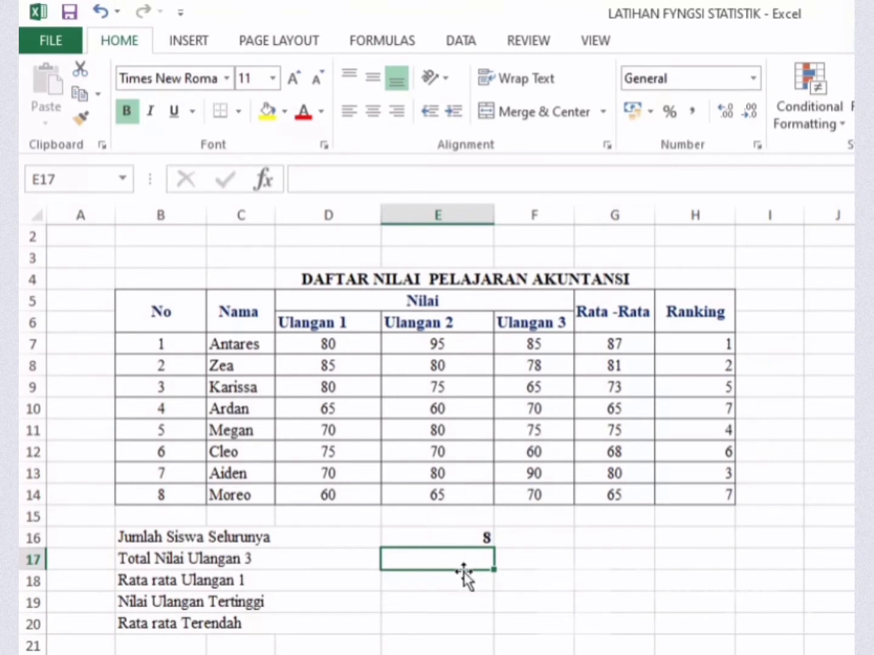
# Enter a SUM formula over F7:F14 in E17 for Total Nilai Ulangan 3.
pyautogui.write('=')
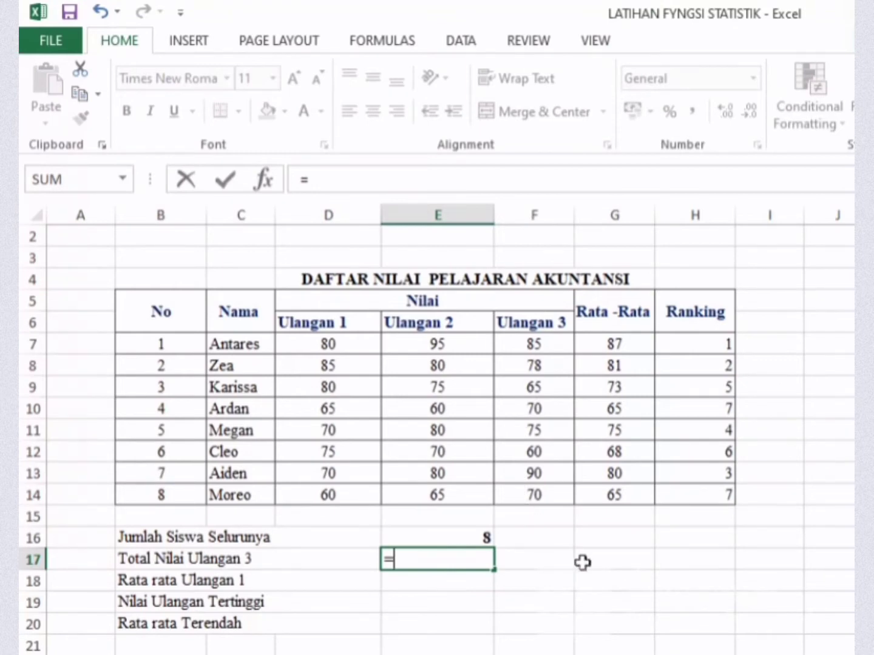
pyautogui.write('sum')
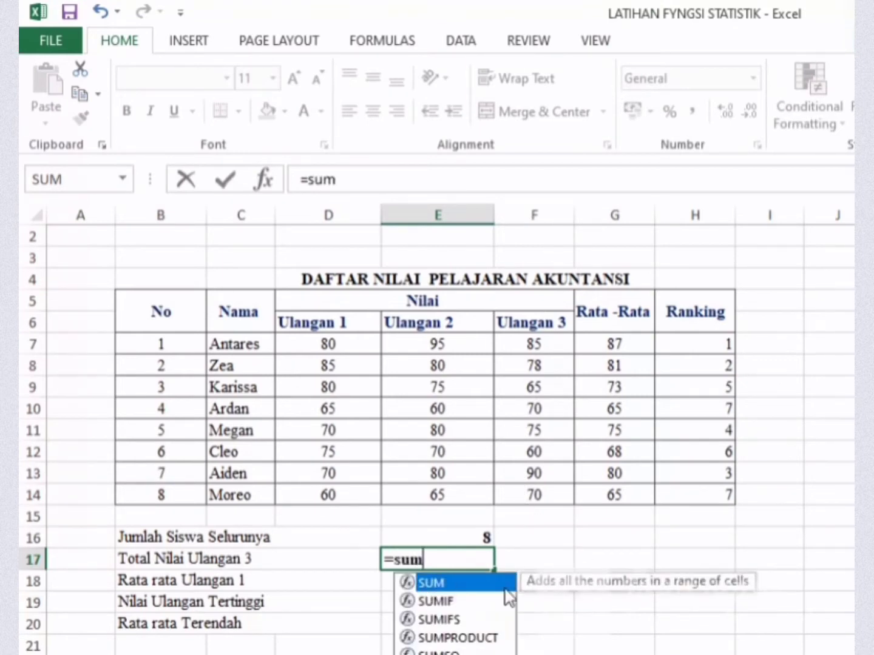
pyautogui.doubleClick(488, 584)
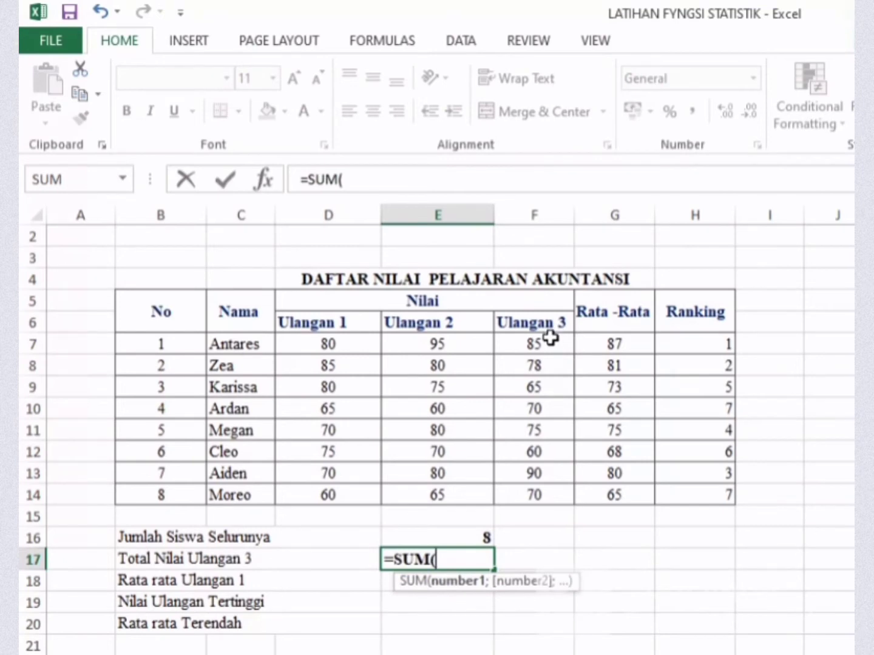
pyautogui.click(551, 344)
pyautogui.hotkey('shift', 'Down')
pyautogui.hotkey('shift', 'Down')
pyautogui.hotkey('shift', 'Down')
pyautogui.hotkey('shift', 'Down')
pyautogui.hotkey('shift', 'Down')
pyautogui.hotkey('shift', 'Down')
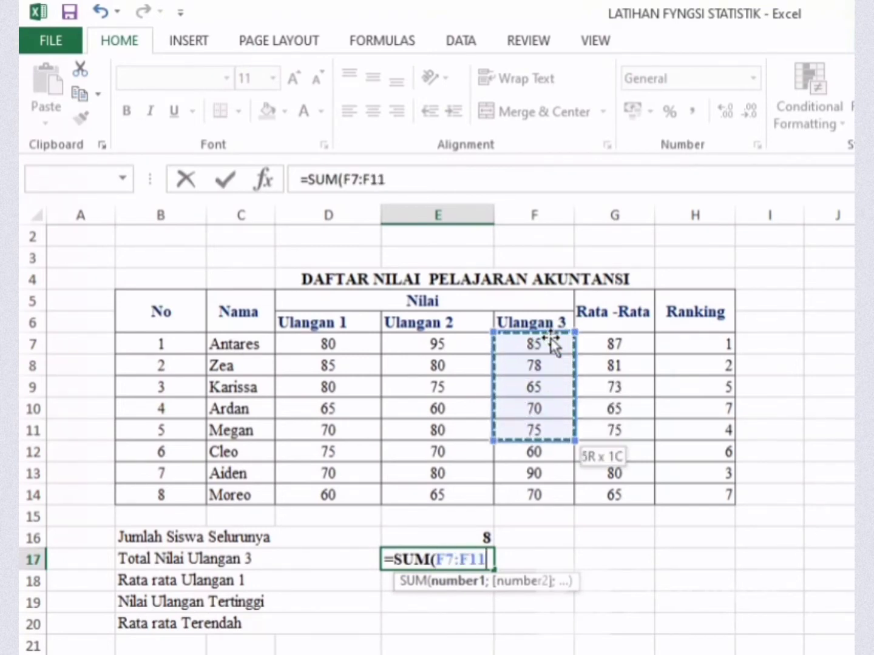
pyautogui.hotkey('shift', 'Down')
pyautogui.press('Return')
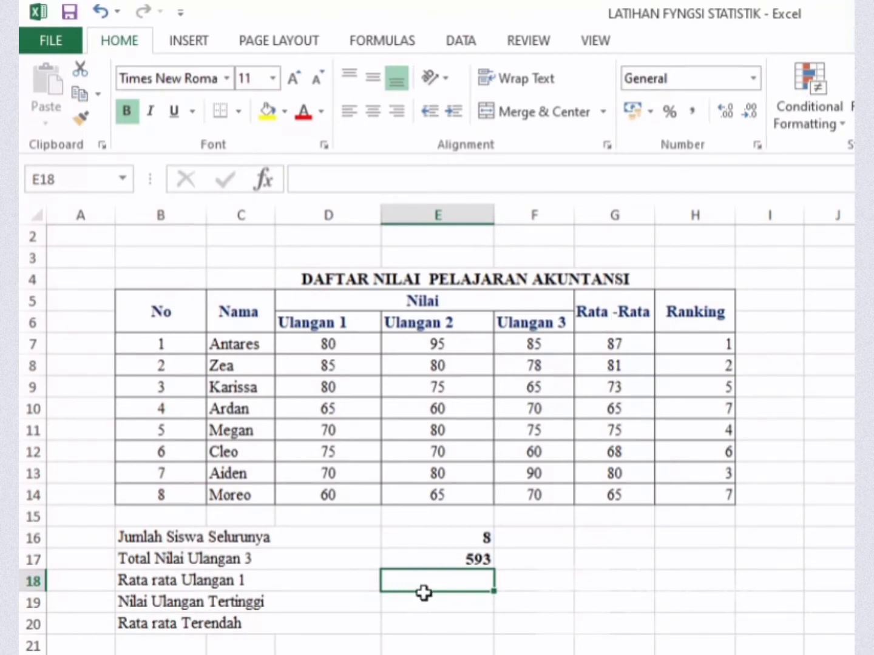
# Enter an AVERAGE formula over D7:D14 in E18 for Rata rata Ulangan 1.
pyautogui.write('=a')
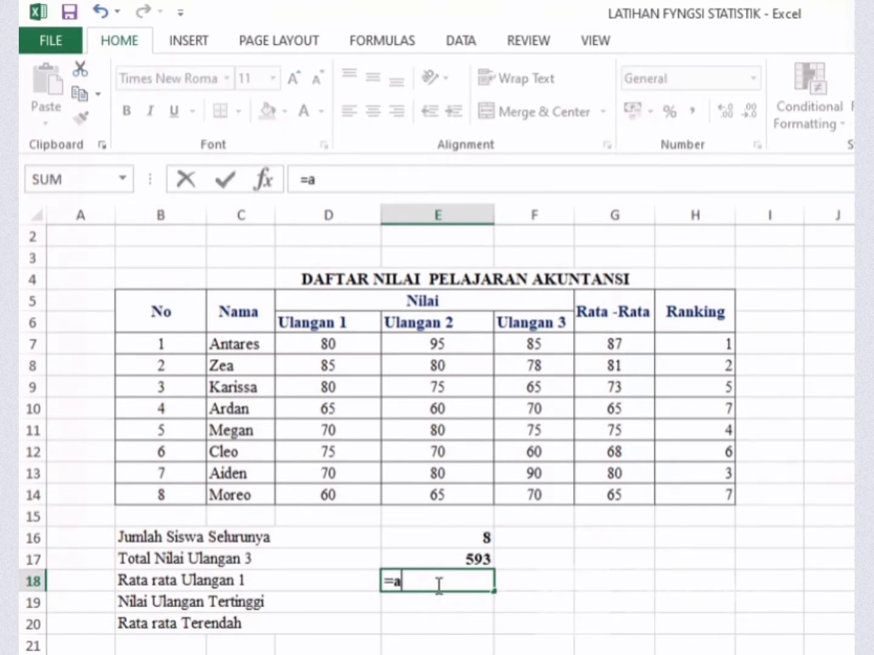
pyautogui.write('ve')
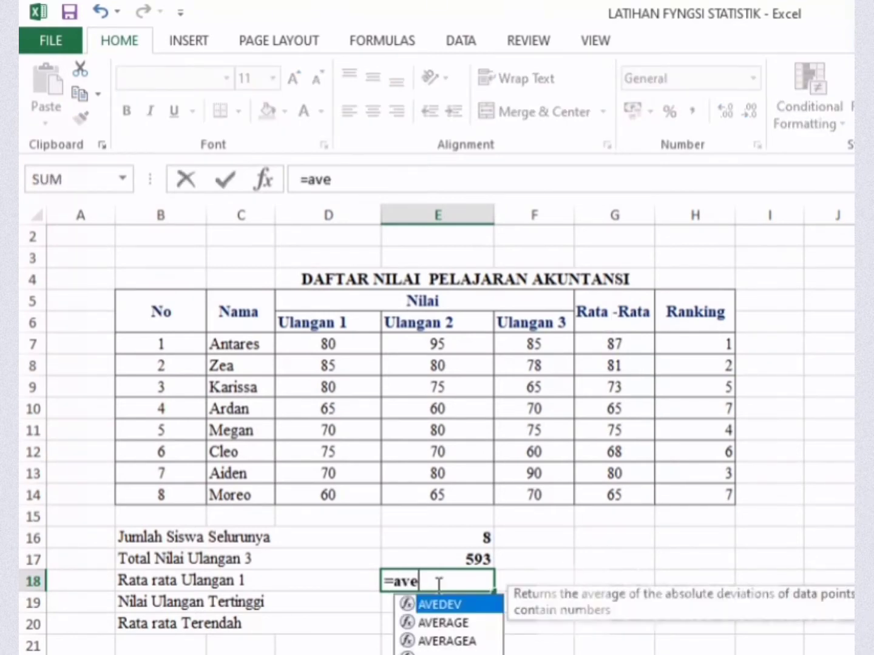
pyautogui.doubleClick(478, 622)
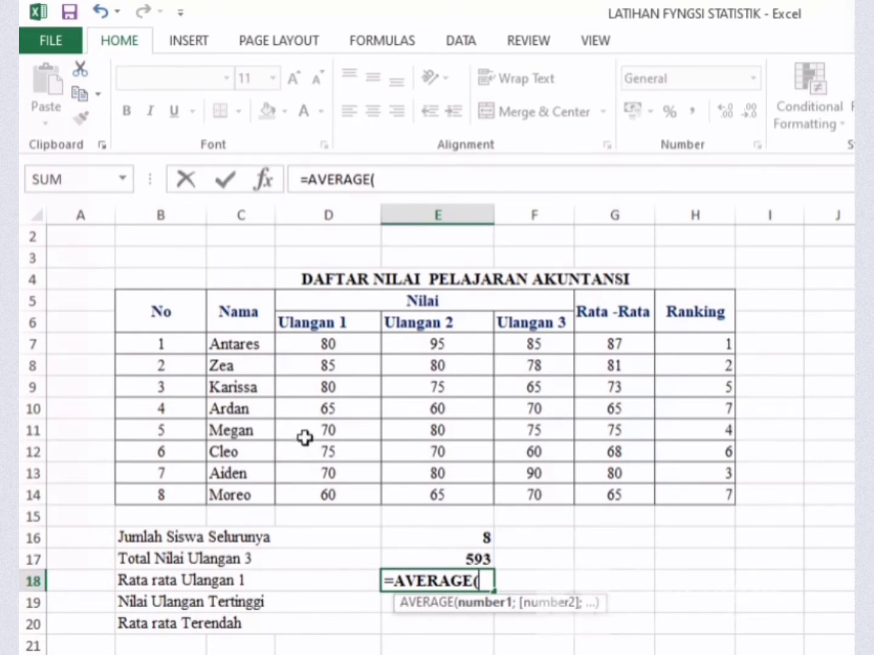
pyautogui.click(341, 349)
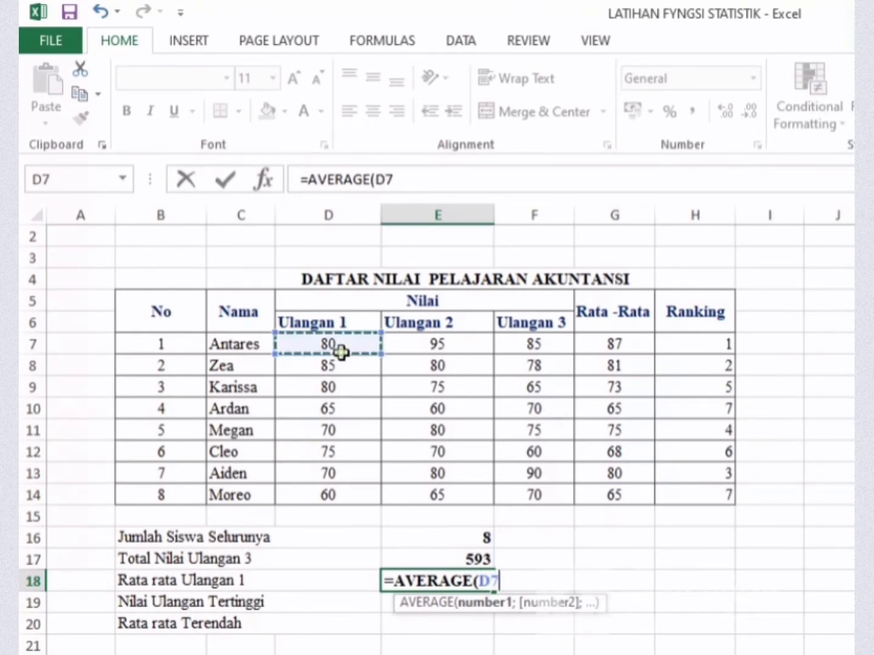
pyautogui.hotkey('shift', 'Down')
pyautogui.hotkey('shift', 'Down')
pyautogui.hotkey('shift', 'Down')
pyautogui.hotkey('shift', 'Down')
pyautogui.hotkey('shift', 'Down')
pyautogui.hotkey('shift', 'Down')
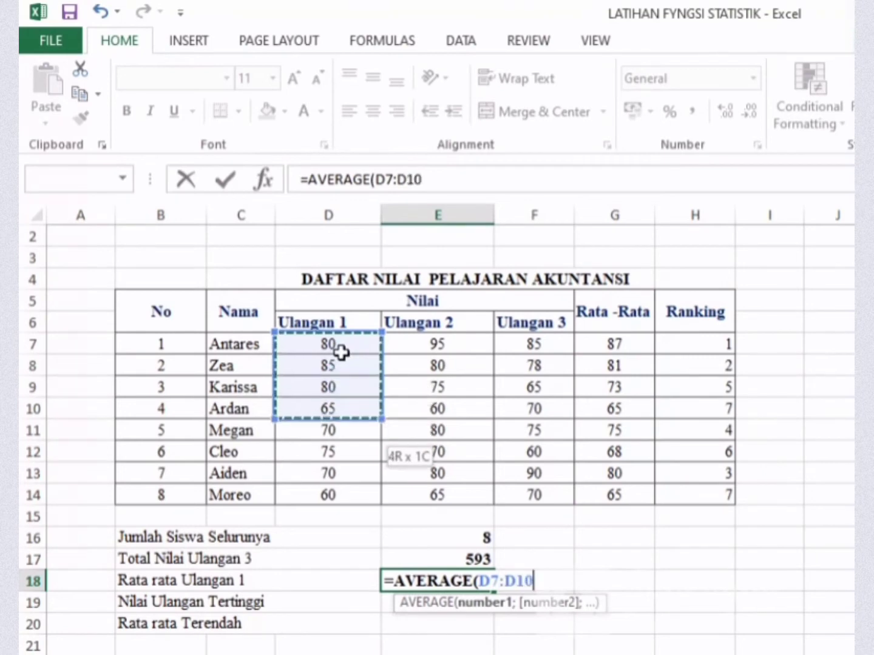
pyautogui.hotkey('shift', 'Down')
pyautogui.press('Return')
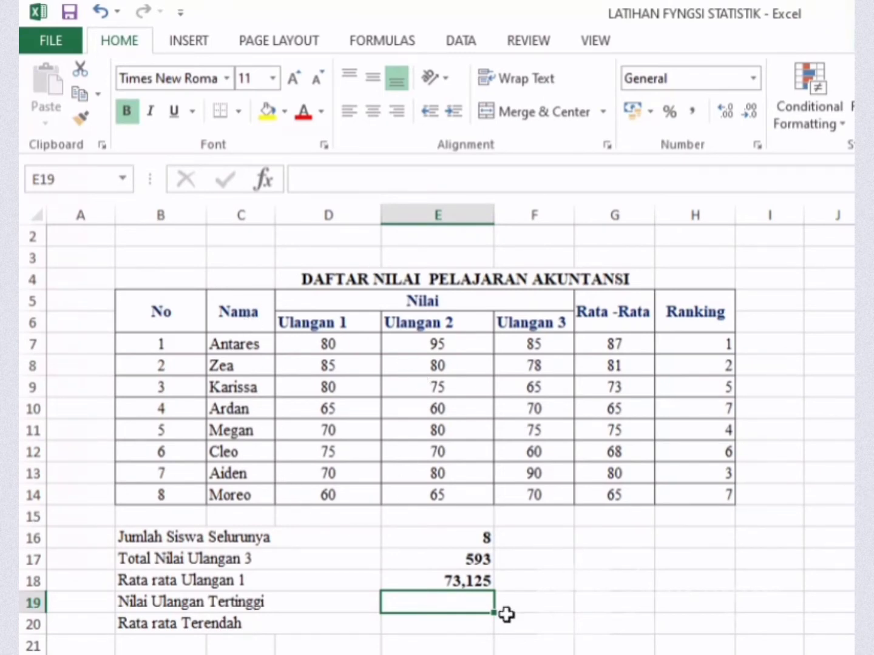
# Enter a MAX formula over the scores in D7:F14 in E19 for Nilai Ulangan Tertinggi.
pyautogui.write('=')
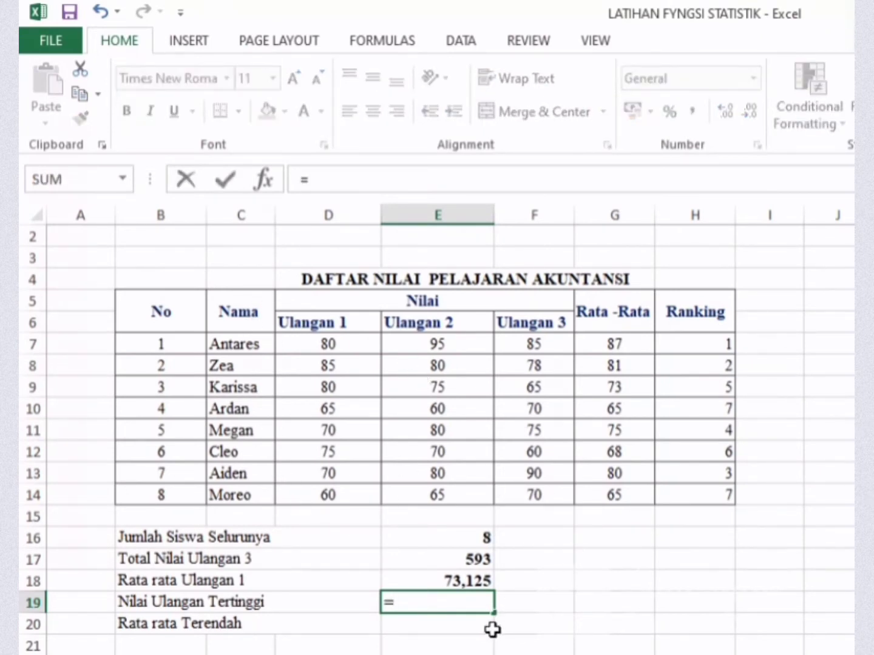
pyautogui.write('max')
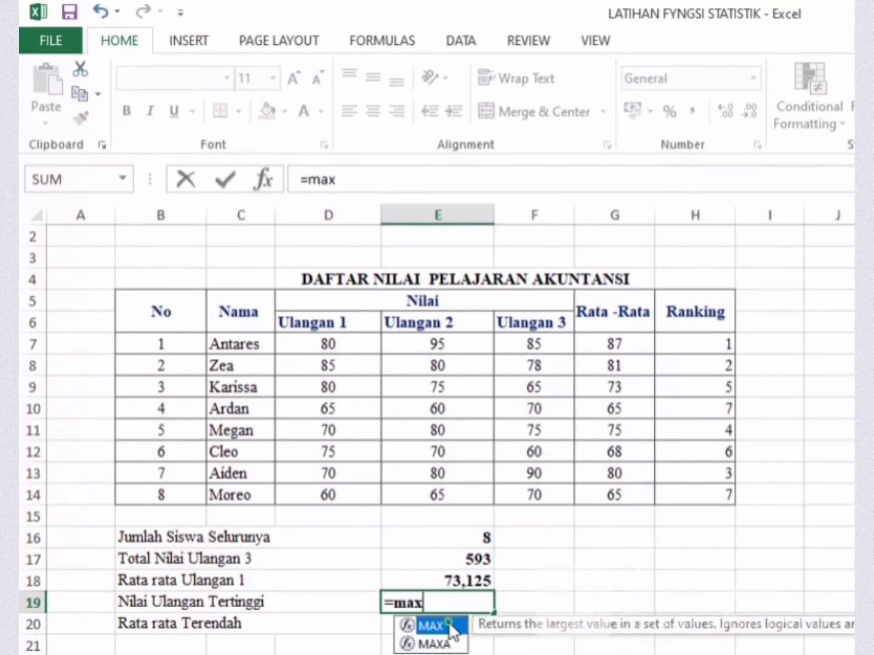
pyautogui.doubleClick(452, 629)
pyautogui.moveTo(320, 336); pyautogui.dragTo(534, 408)
pyautogui.hotkey('shift', 'Down')
pyautogui.hotkey('shift', 'Down')
pyautogui.hotkey('shift', 'Down')
pyautogui.hotkey('shift', 'Down')
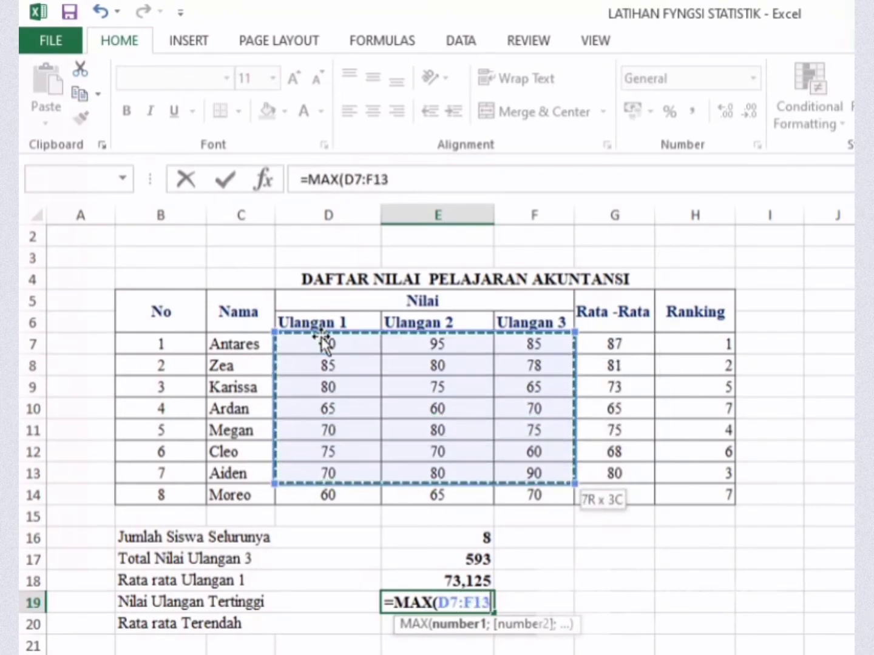
pyautogui.press('Return')
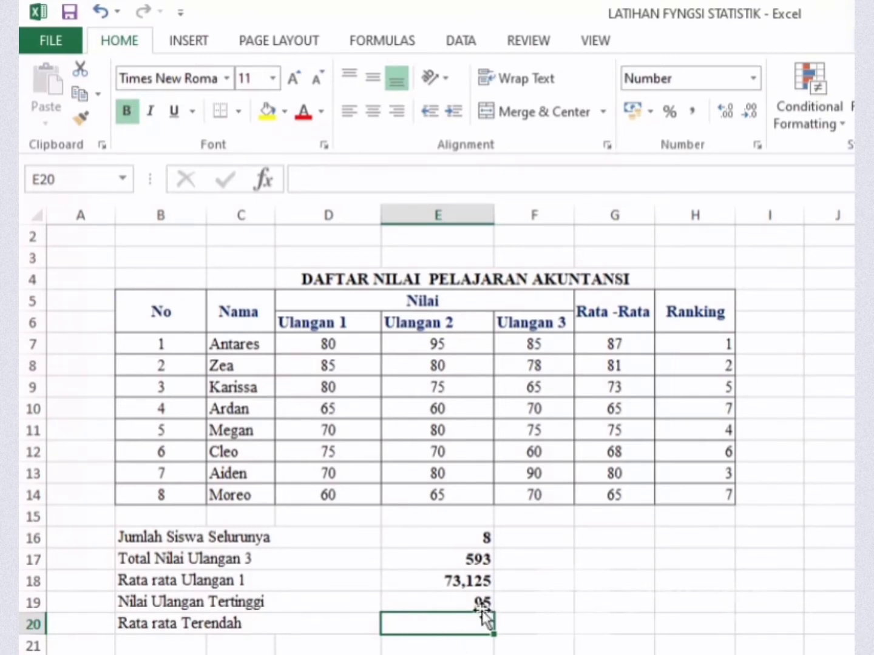
# Enter a MIN formula over the averages in G7:G14 in E20 for Rata rata Terendah.
pyautogui.write('=')
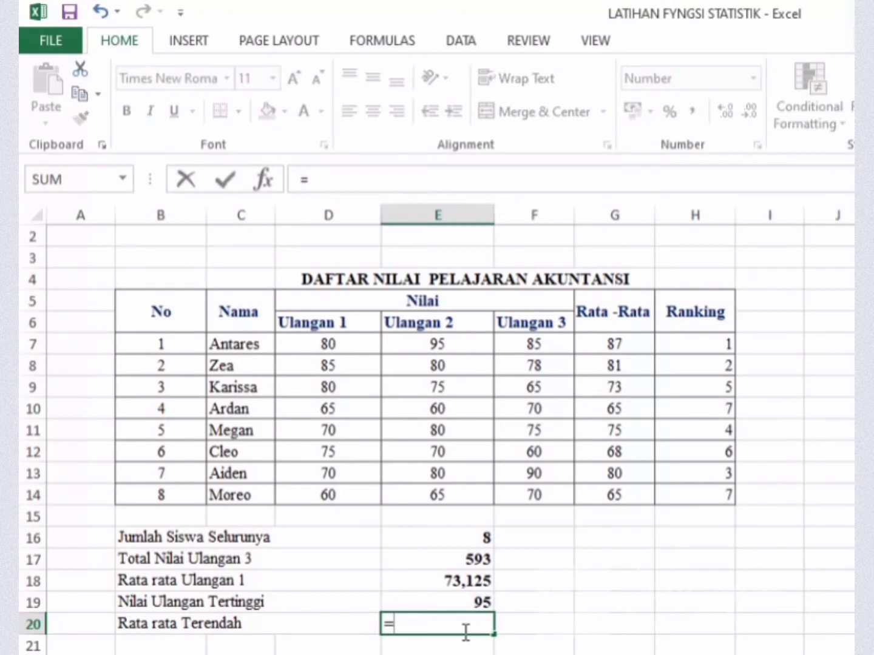
pyautogui.write('min')
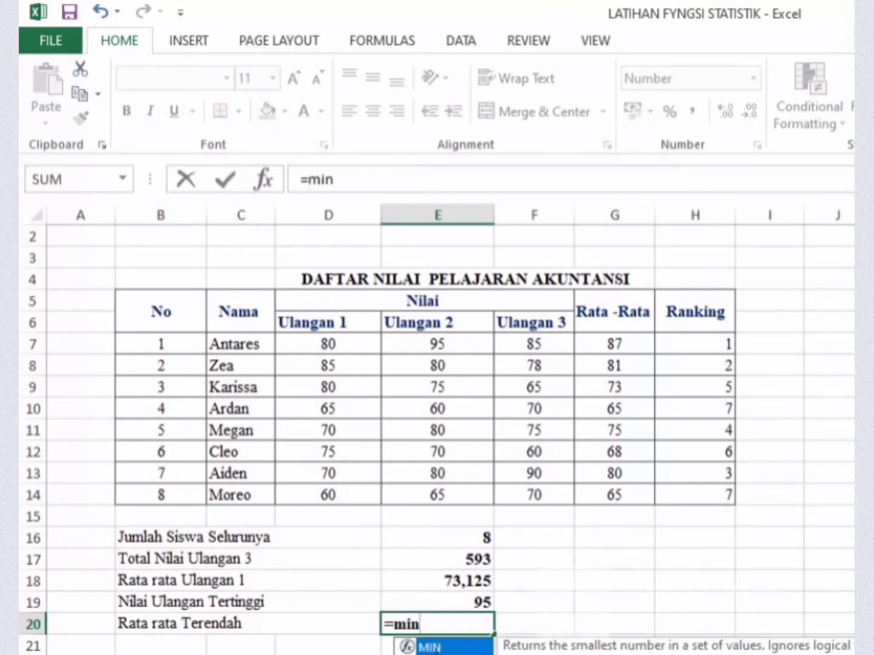
pyautogui.doubleClick(440, 646)
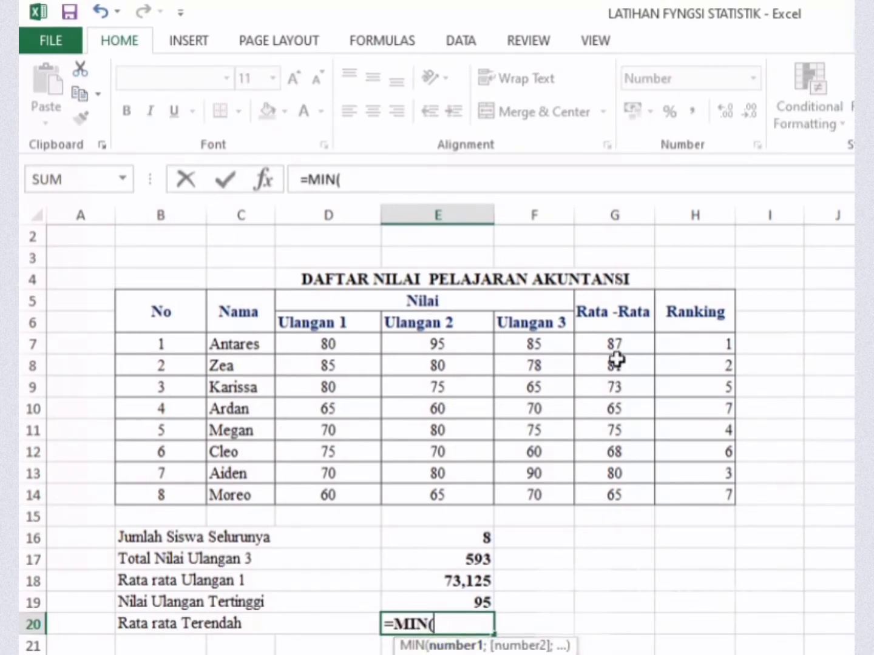
pyautogui.click(622, 345)
pyautogui.press('Down')
pyautogui.press('Down')
pyautogui.press('Down')
pyautogui.press('Down')
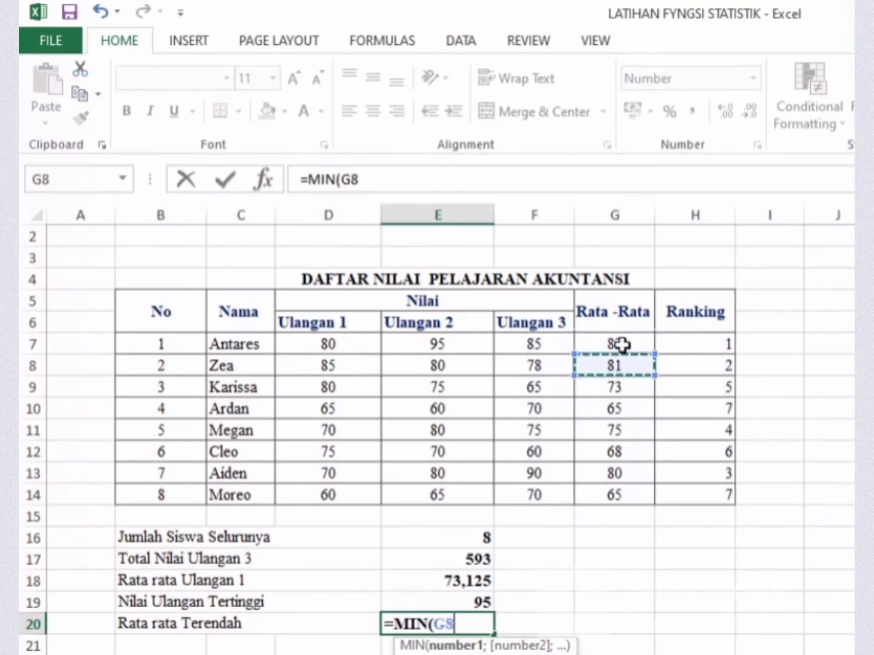
pyautogui.press('Up')
pyautogui.press('Up')
pyautogui.press('Up')
pyautogui.press('Up')
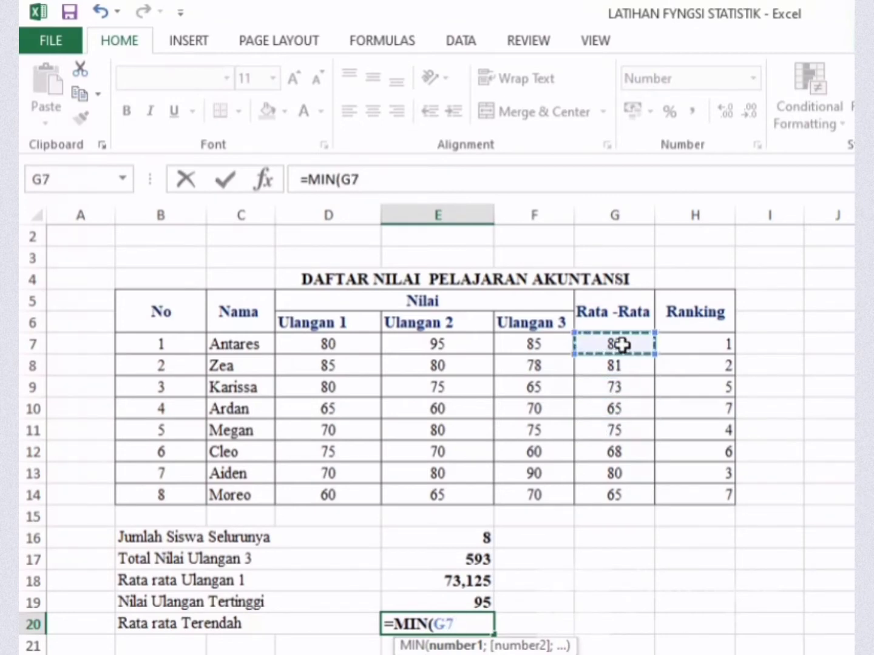
pyautogui.hotkey('shift', 'Down')
pyautogui.hotkey('shift', 'Down')
pyautogui.hotkey('shift', 'Down')
pyautogui.hotkey('shift', 'Down')
pyautogui.hotkey('shift', 'Down')
pyautogui.hotkey('shift', 'Down')
pyautogui.hotkey('shift', 'Down')
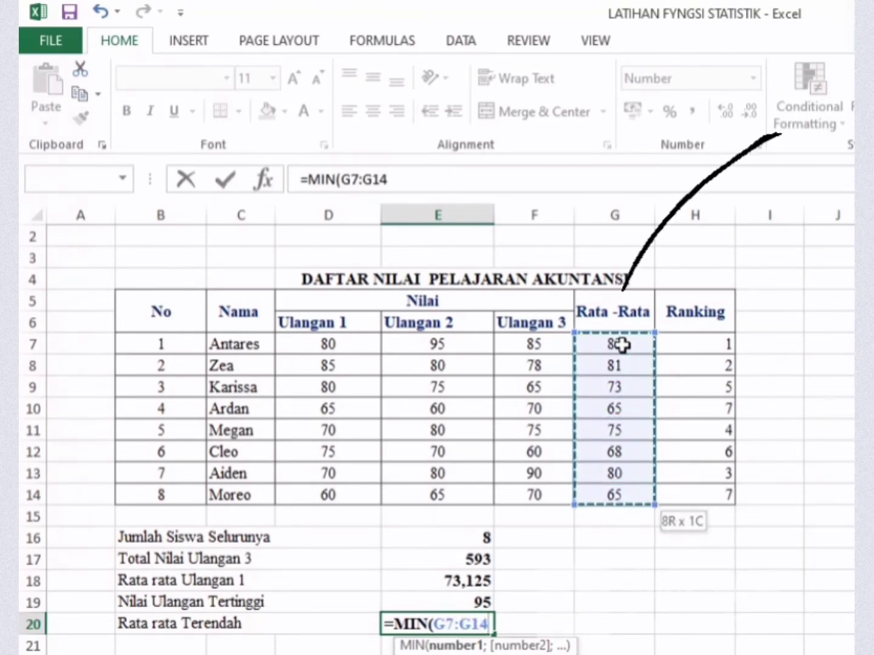
pyautogui.press('Return')
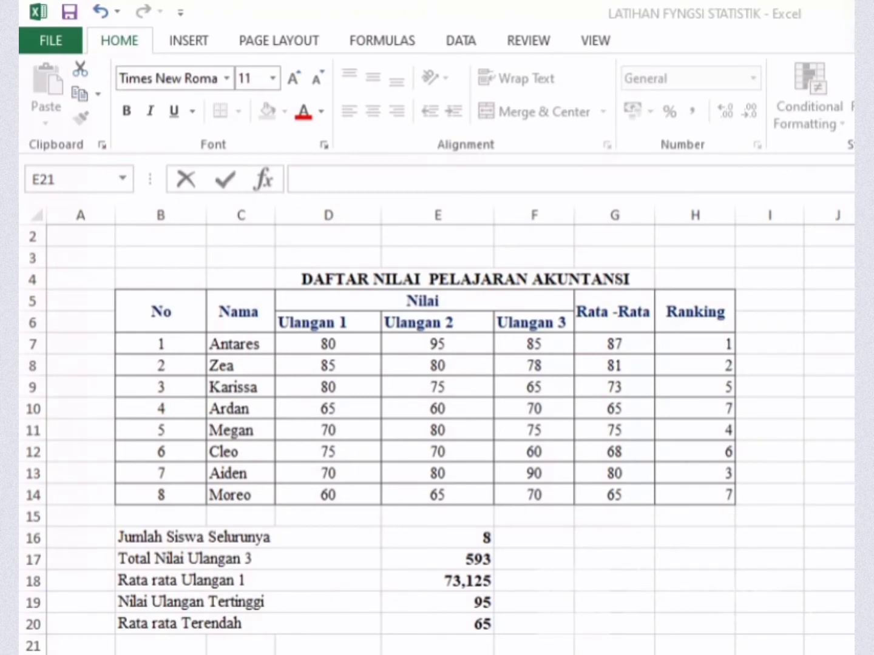
# In the second grade table, enter an AVERAGE formula over D26:F26 in G26 of the Rata-rata column.
pyautogui.scroll(-2, 437, 436)
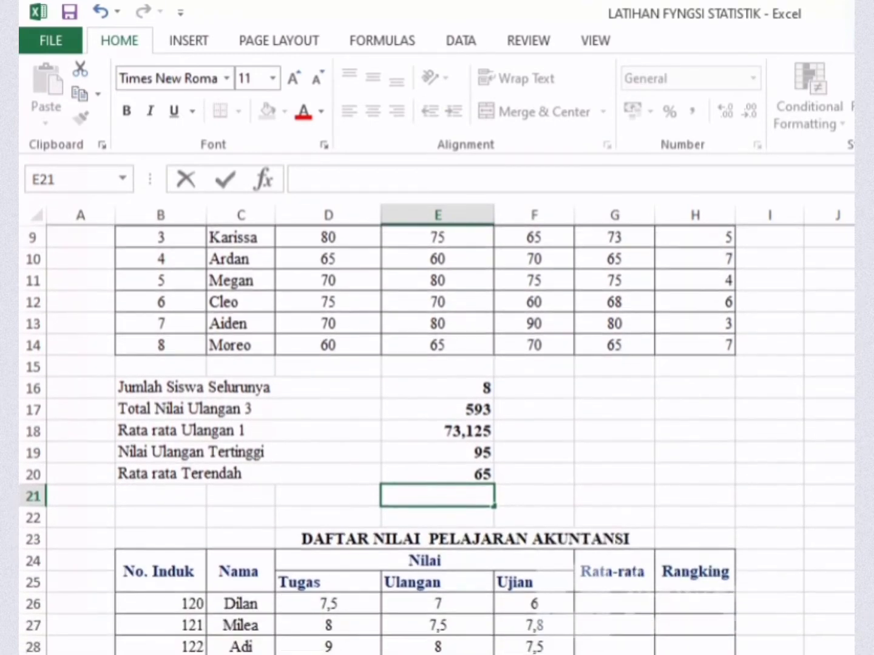
pyautogui.scroll(-3, 437, 437)
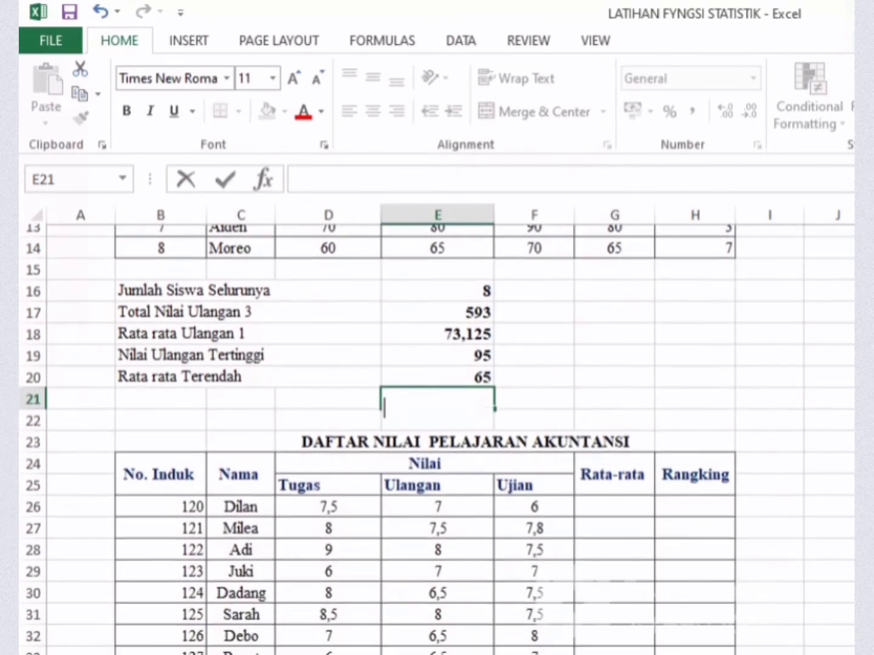
pyautogui.scroll(-1, 437, 437)
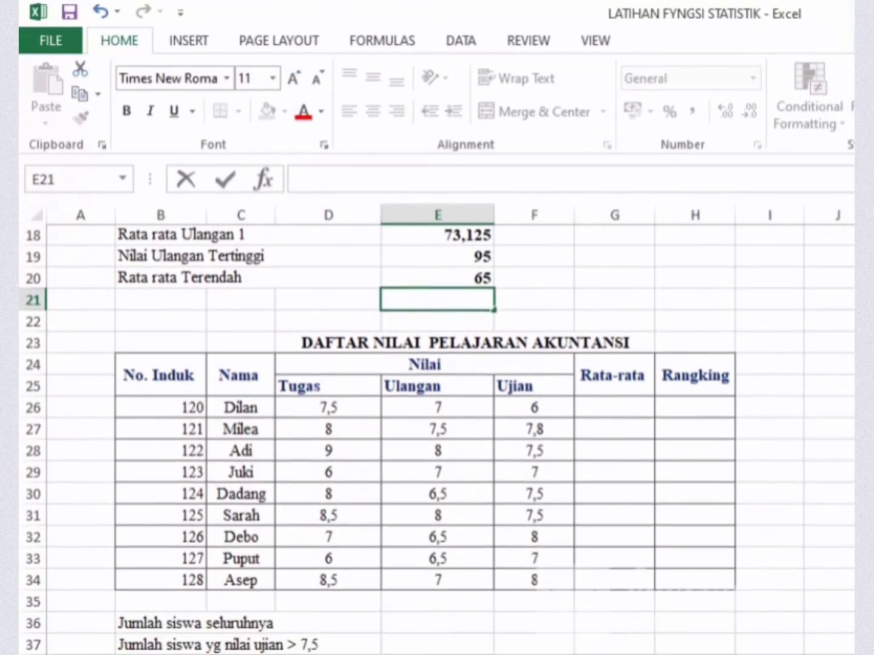
pyautogui.scroll(-1, 437, 437)
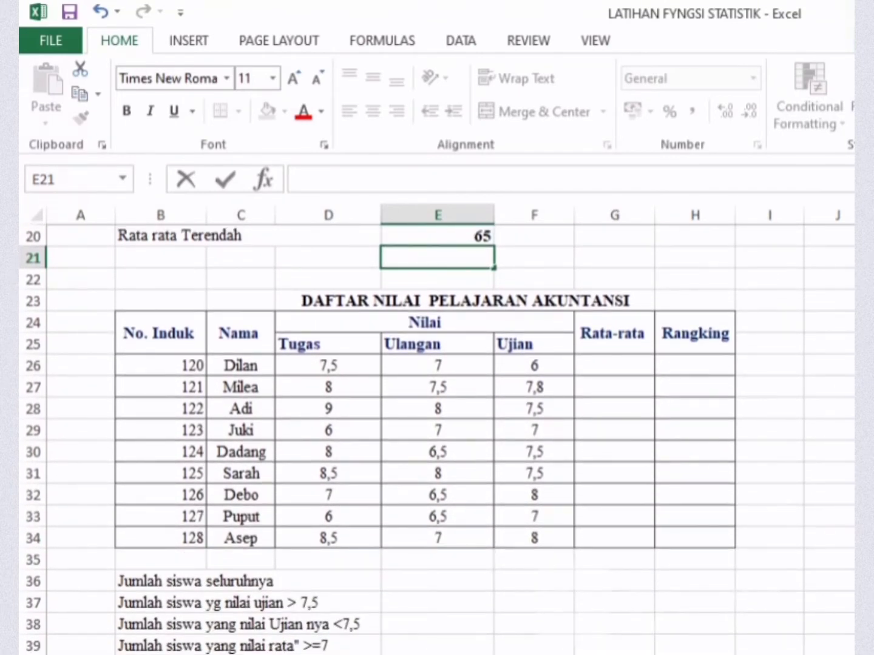
pyautogui.scroll(-1, 437, 437)
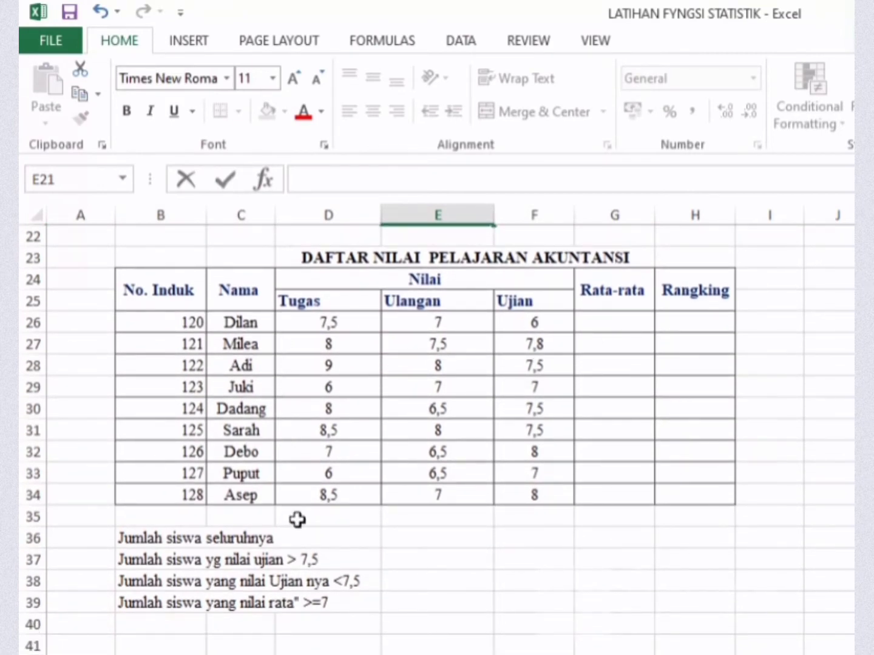
pyautogui.click(599, 323)
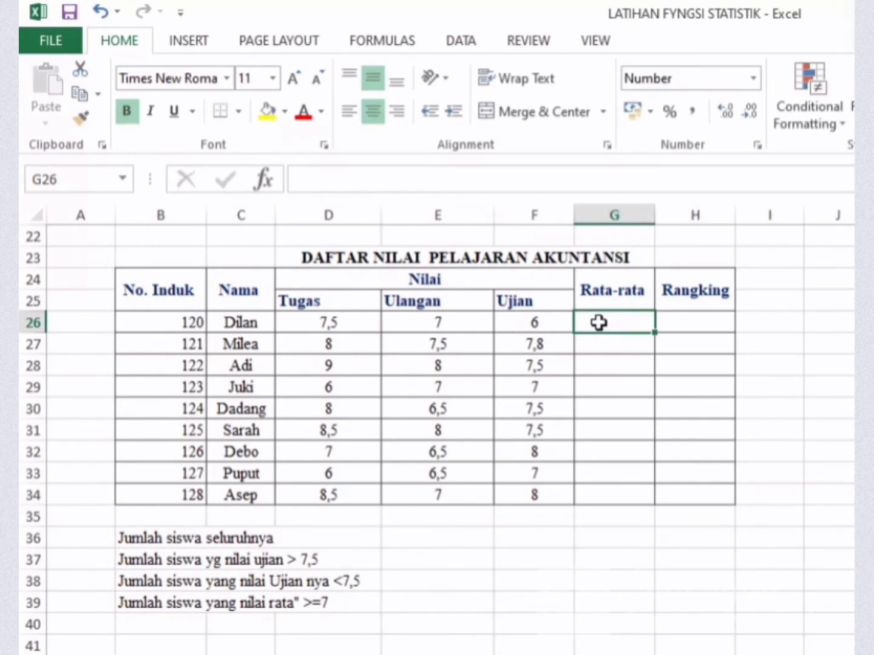
pyautogui.write('=AVERA')
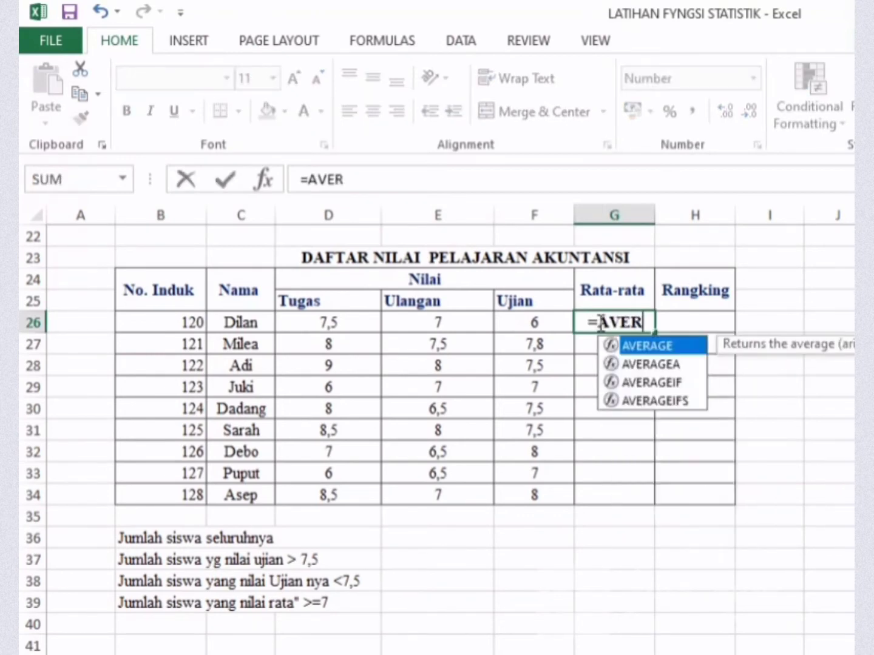
pyautogui.doubleClick(678, 351)
pyautogui.click(325, 322)
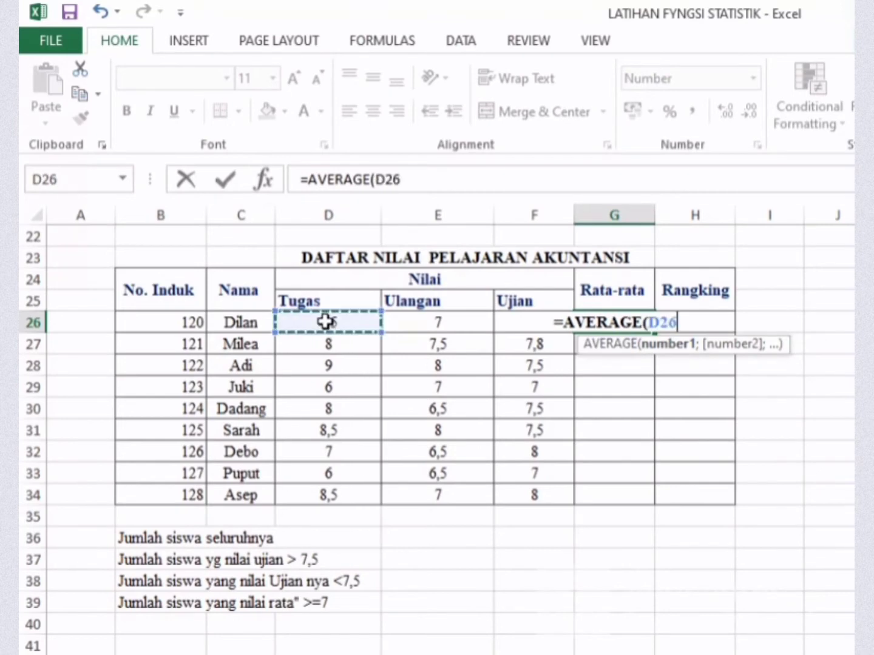
pyautogui.moveTo(325, 322); pyautogui.dragTo(533, 325)
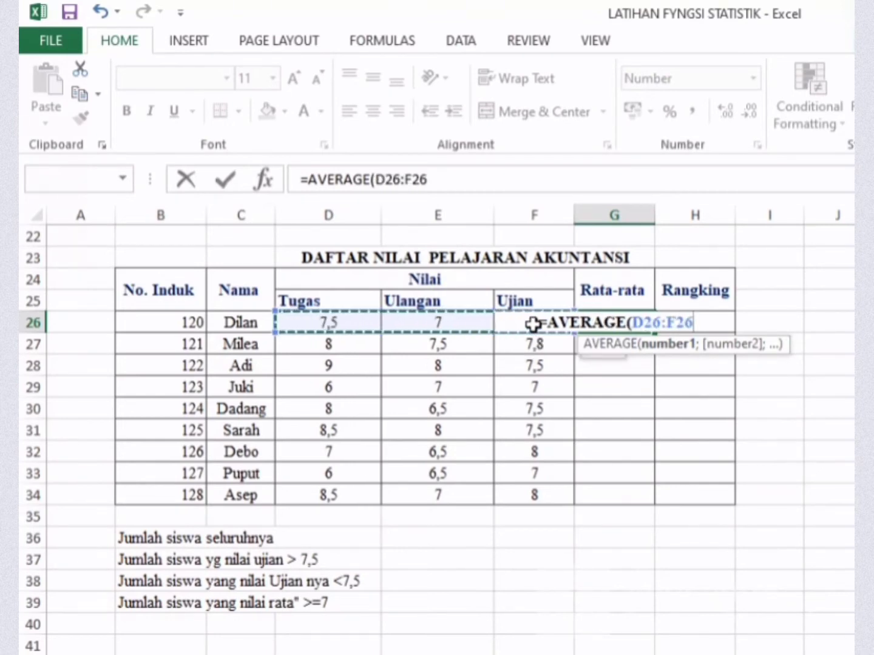
pyautogui.press('Return')
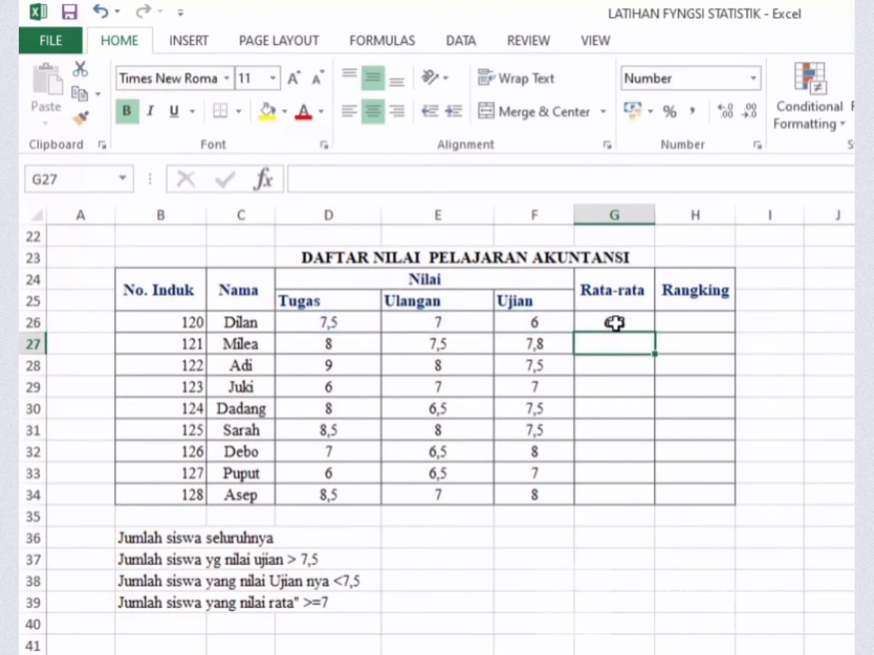
# Set G26 to display one decimal place and fill its AVERAGE formula down the Rata-rata column through G34.
pyautogui.click(630, 323)
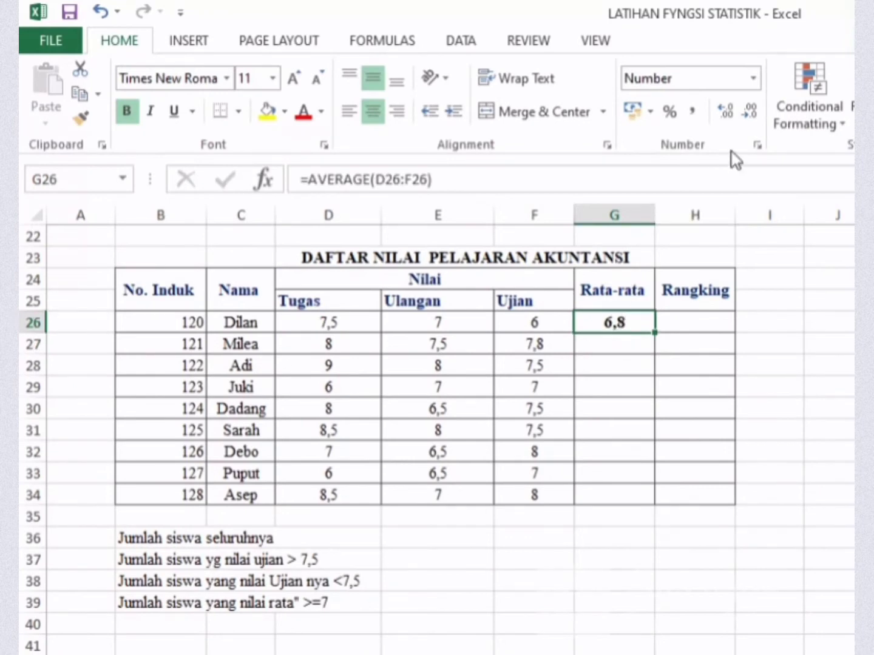
pyautogui.click(750, 116)
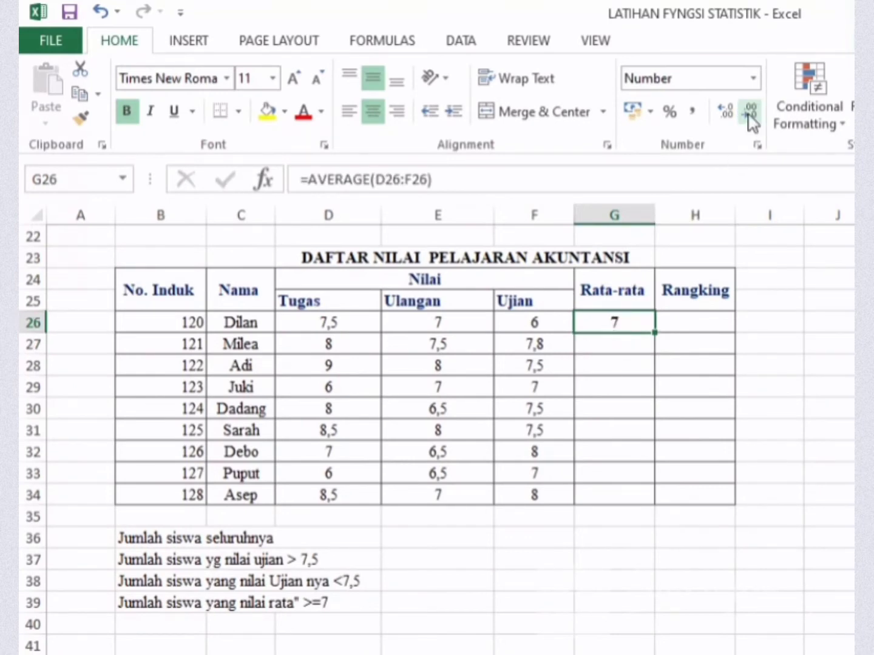
pyautogui.click(731, 117)
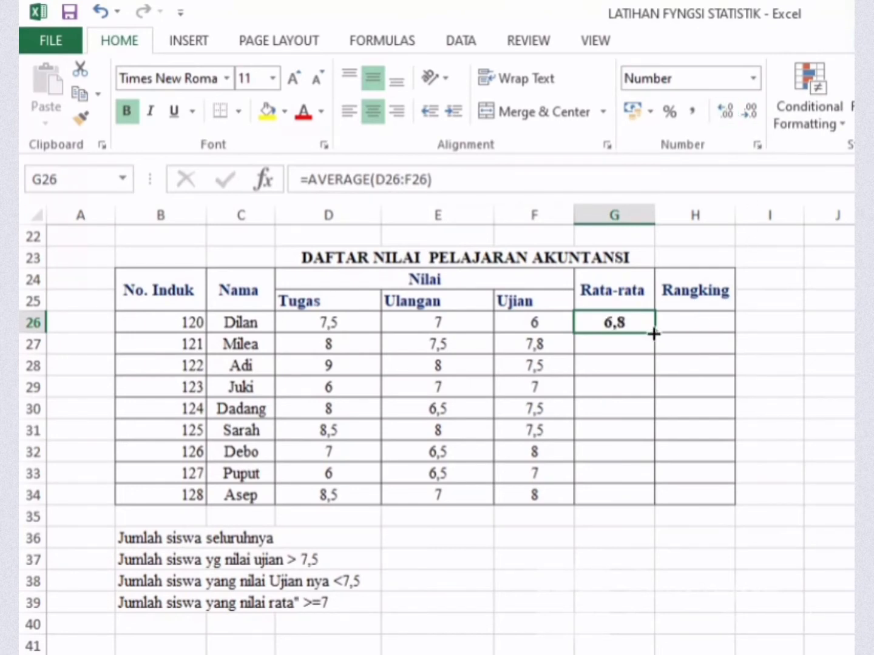
pyautogui.moveTo(653, 336); pyautogui.dragTo(659, 509)
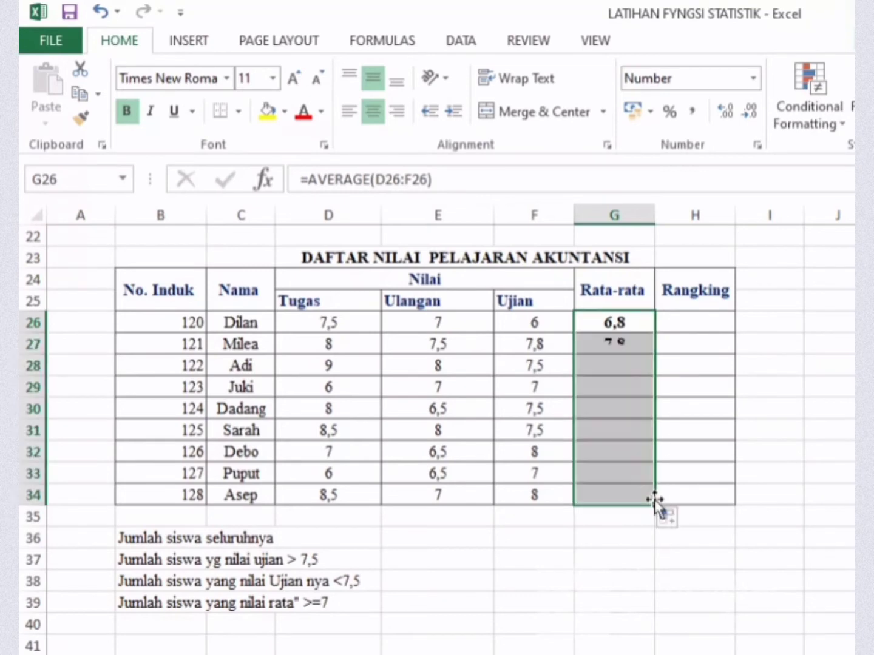
# Enter a RANK formula in H26 of the Rangking column, ranking G26 against the absolute range $G$26:$G$34.
pyautogui.click(720, 344)
pyautogui.click(669, 309)
pyautogui.write('=')
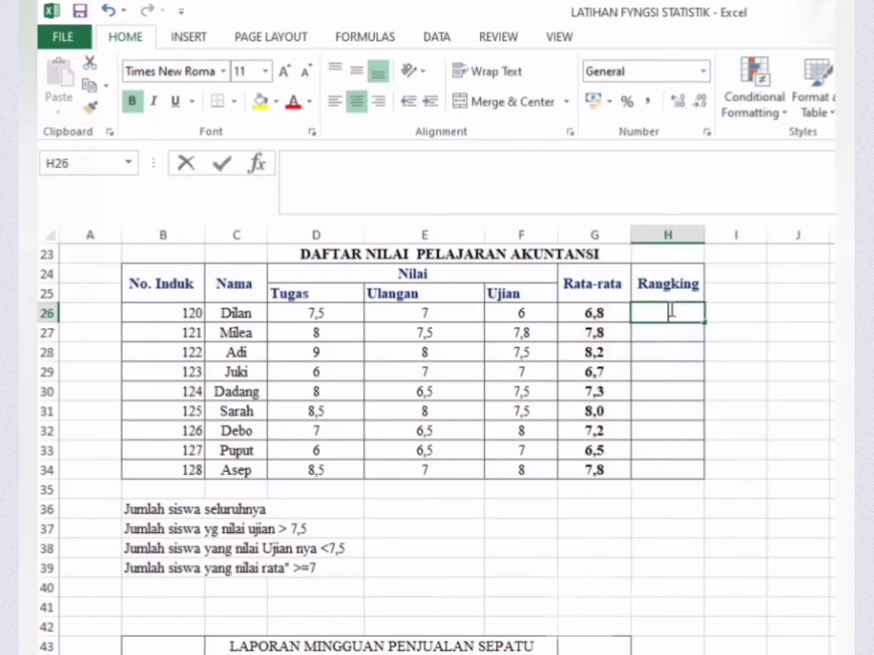
pyautogui.write('rank')
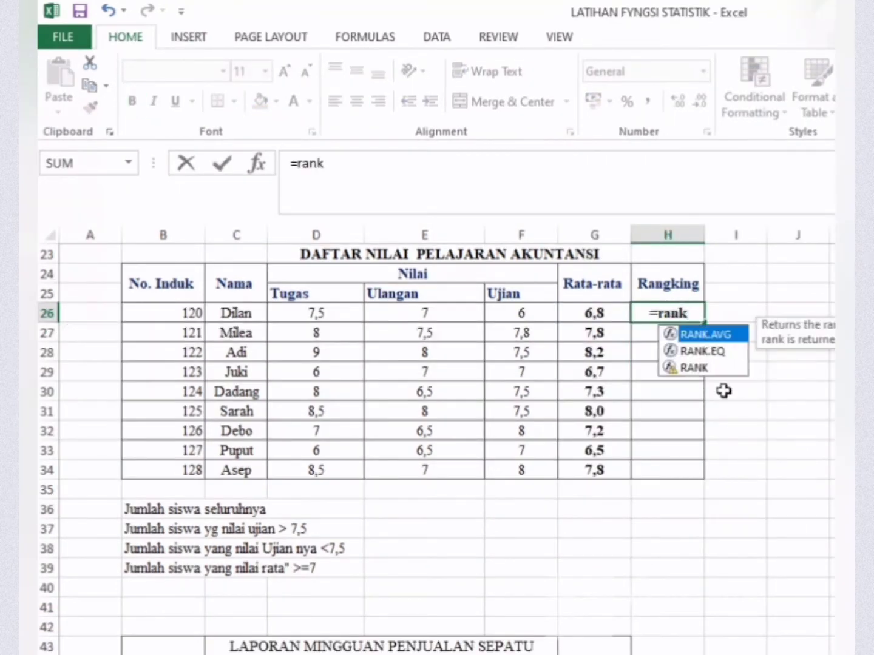
pyautogui.doubleClick(708, 369)
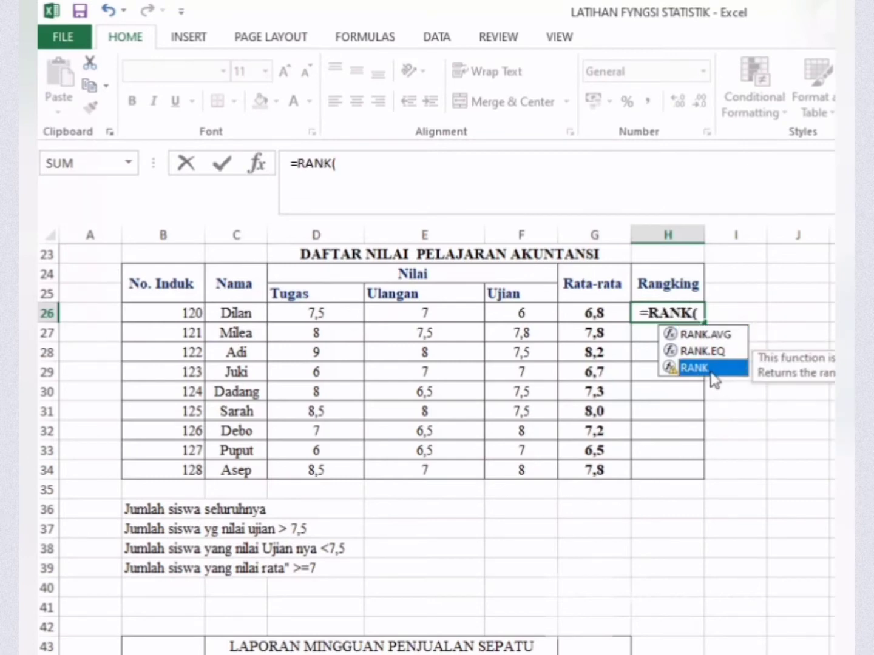
pyautogui.click(608, 313)
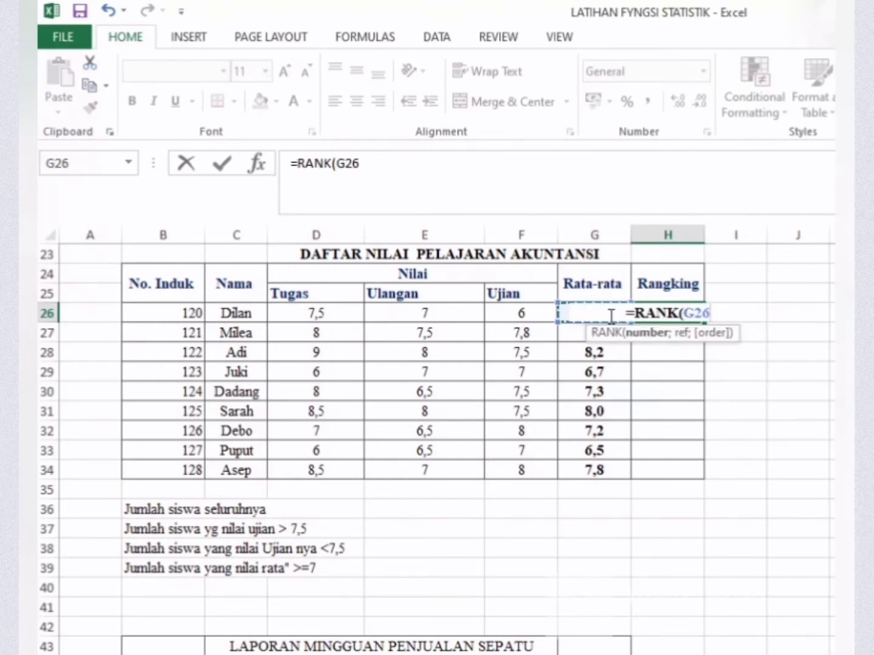
pyautogui.write(';')
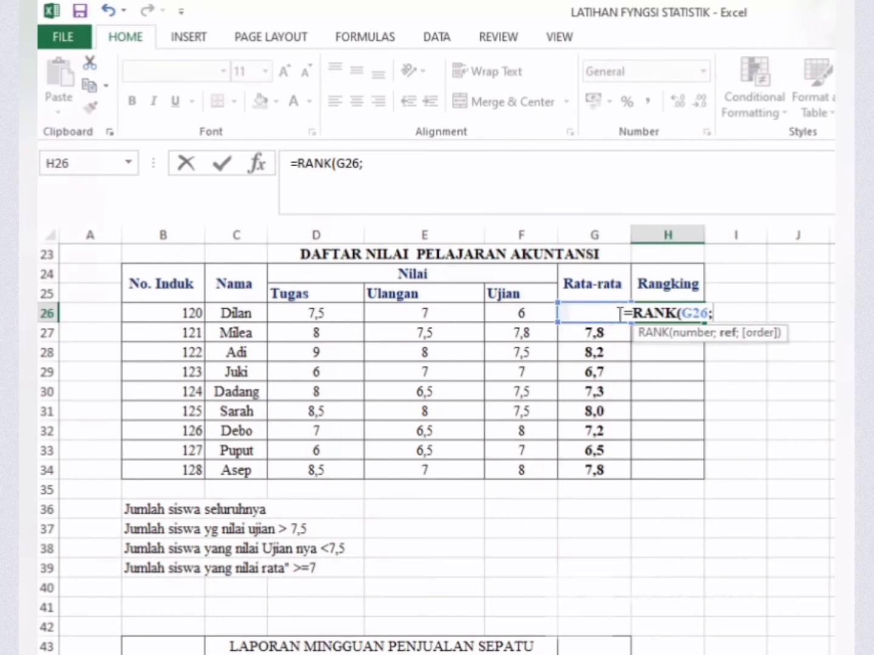
pyautogui.click(566, 311)
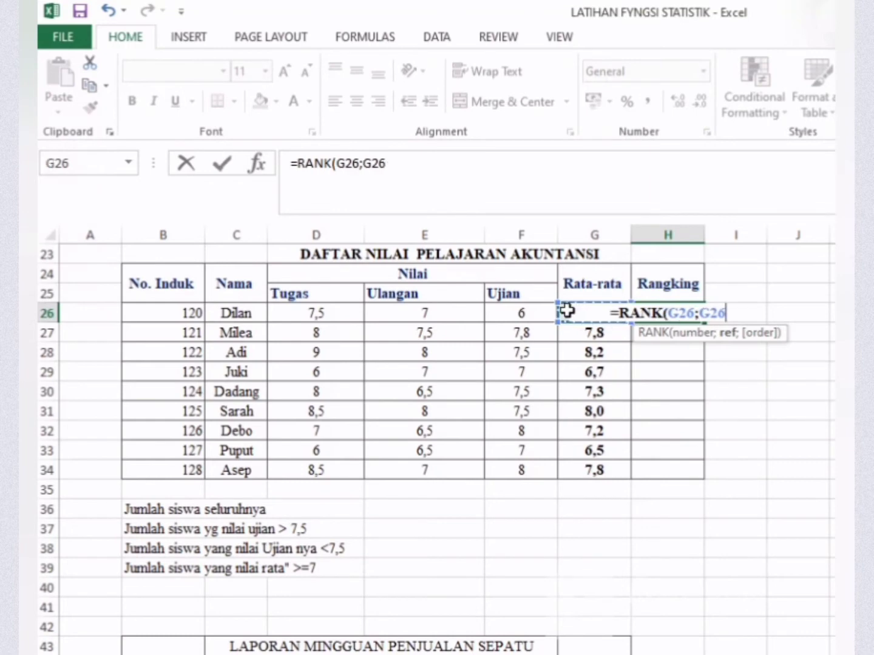
pyautogui.hotkey('shift', 'Down')
pyautogui.hotkey('shift', 'Down')
pyautogui.hotkey('shift', 'Down')
pyautogui.hotkey('shift', 'Down')
pyautogui.hotkey('shift', 'Down')
pyautogui.hotkey('shift', 'Down')
pyautogui.hotkey('shift', 'Down')
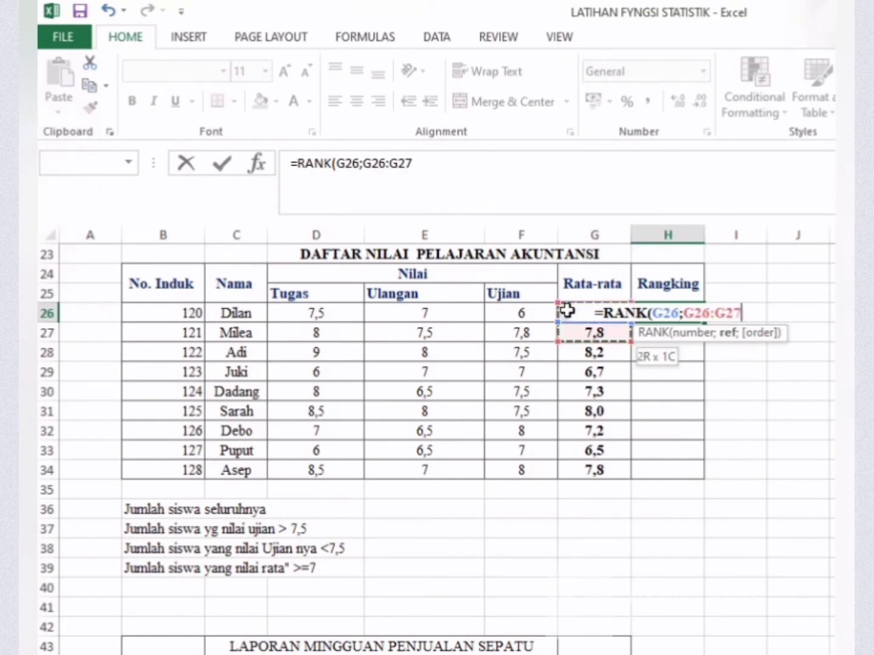
pyautogui.hotkey('shift', 'Down')
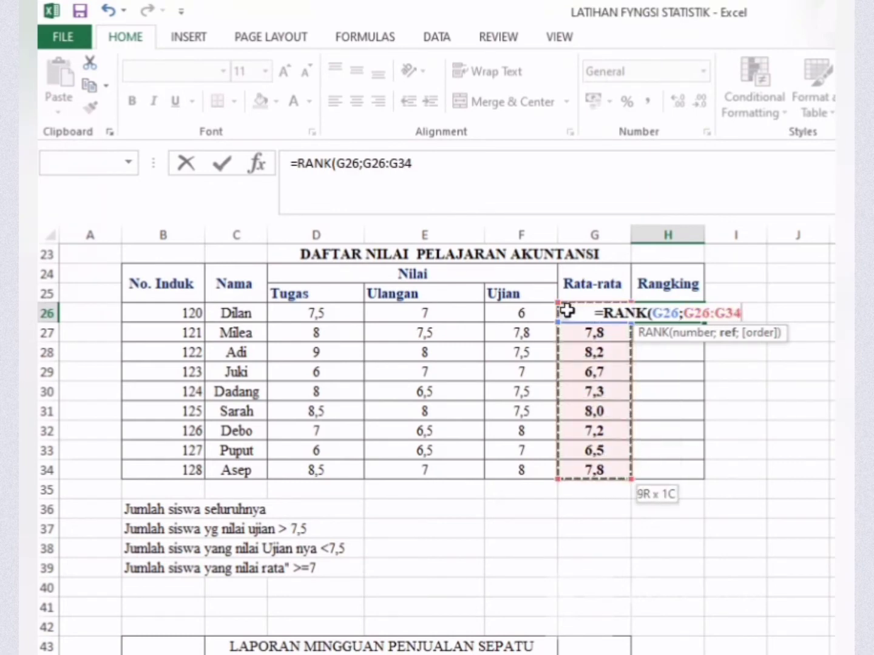
pyautogui.press('F4')
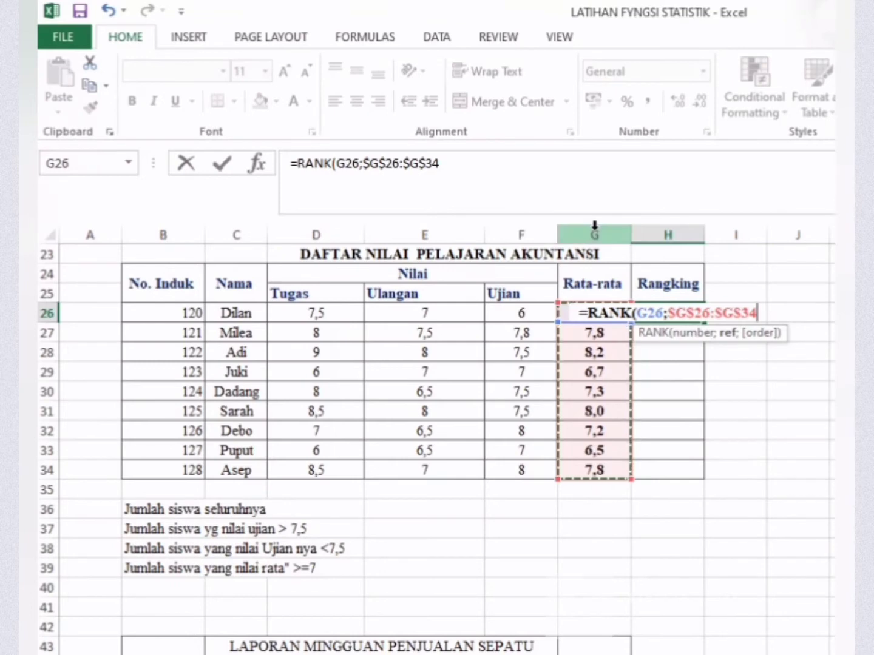
pyautogui.press('Return')
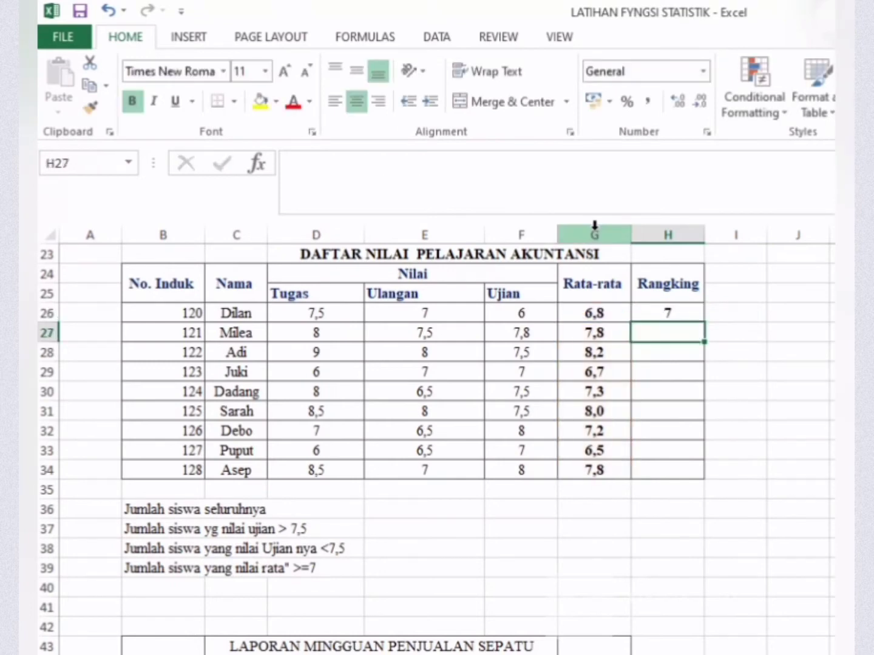
# Fill the RANK formula from H26 down the Rangking column through H34.
pyautogui.click(675, 312)
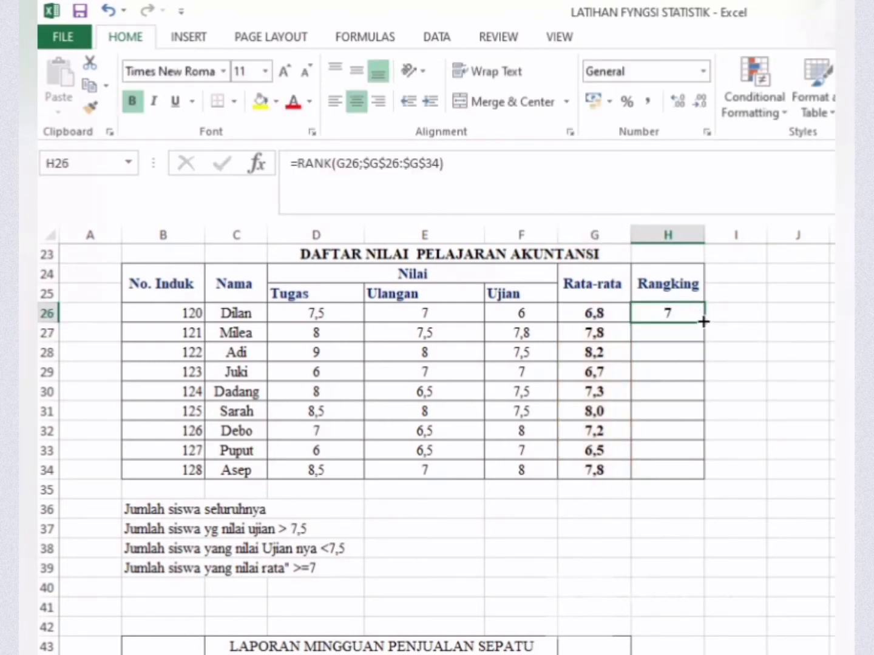
pyautogui.moveTo(703, 321); pyautogui.dragTo(702, 479)
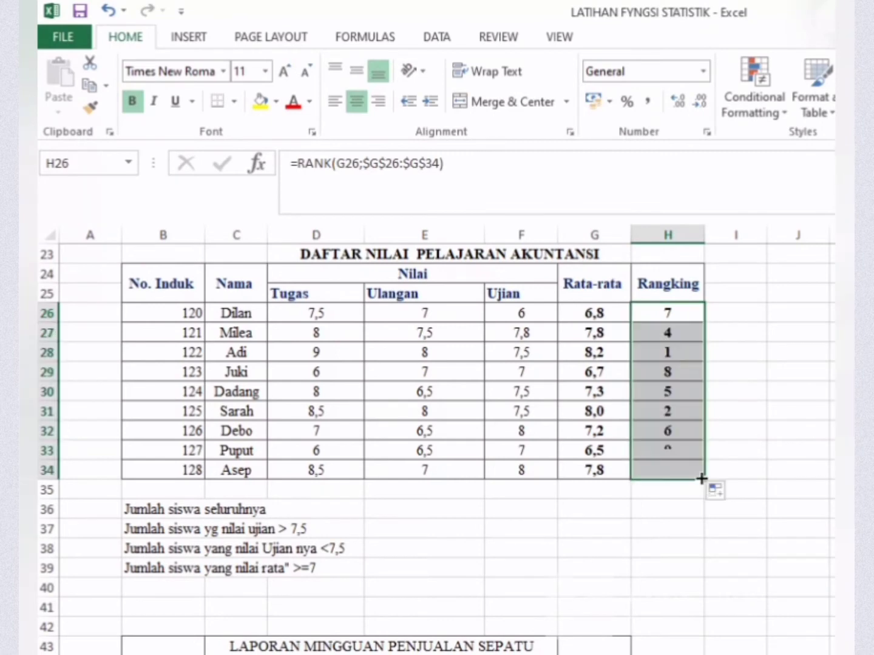
pyautogui.click(784, 327)
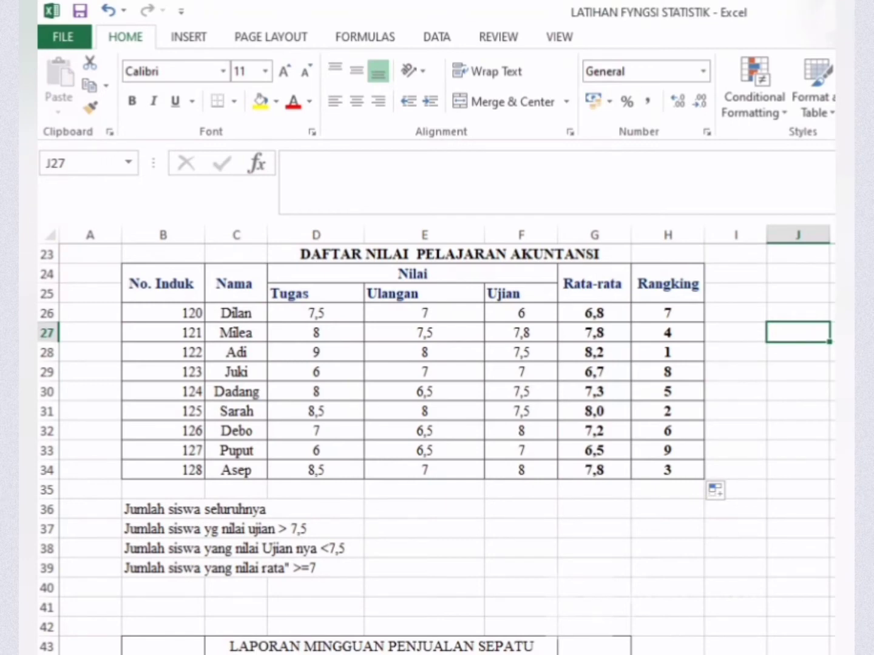
# Enter a COUNT formula over the student numbers in B26:B34 in E36 for Jumlah siswa seluruhnya.
pyautogui.click(406, 509)
pyautogui.write('=')
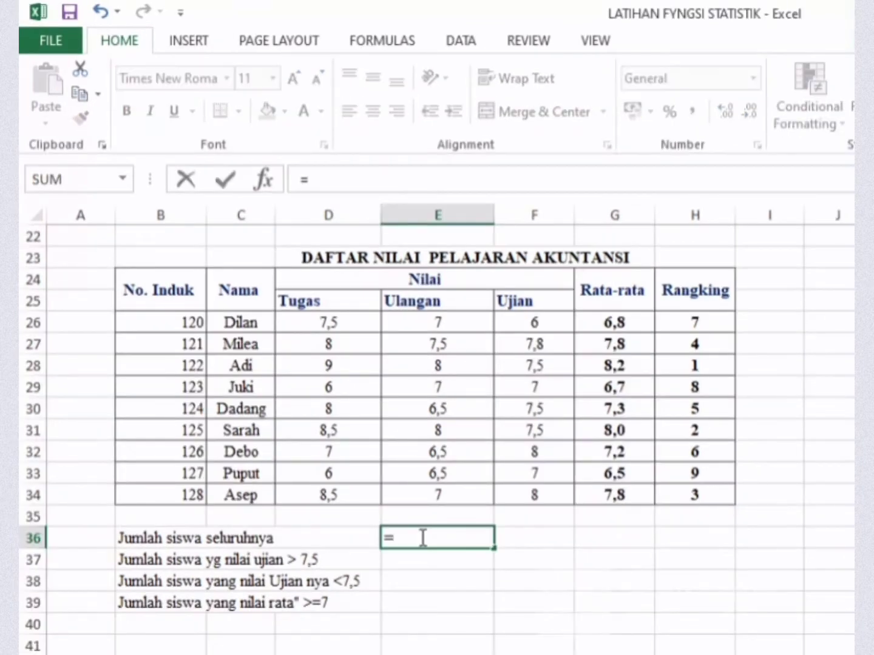
pyautogui.write('COUNT')
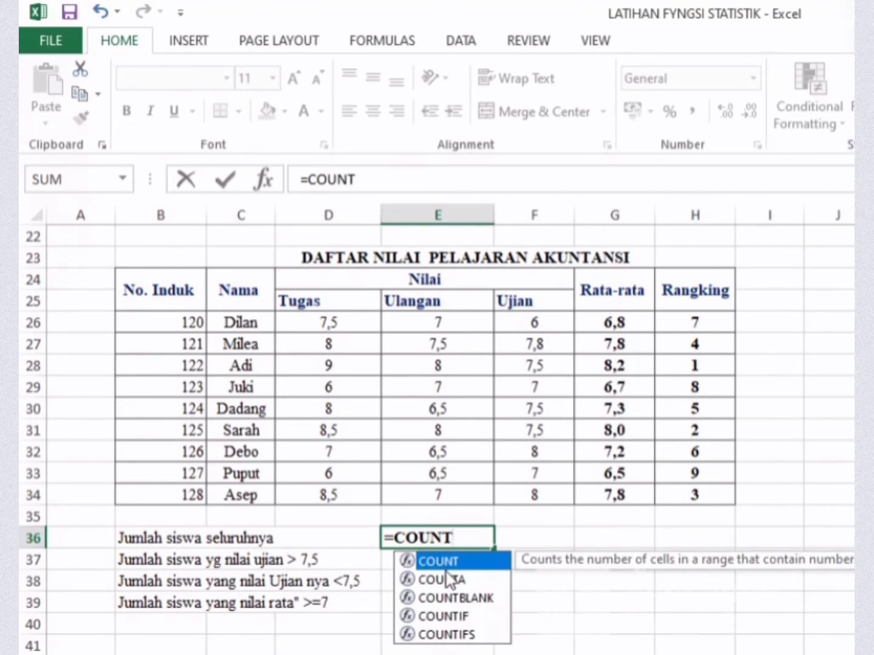
pyautogui.write('(')
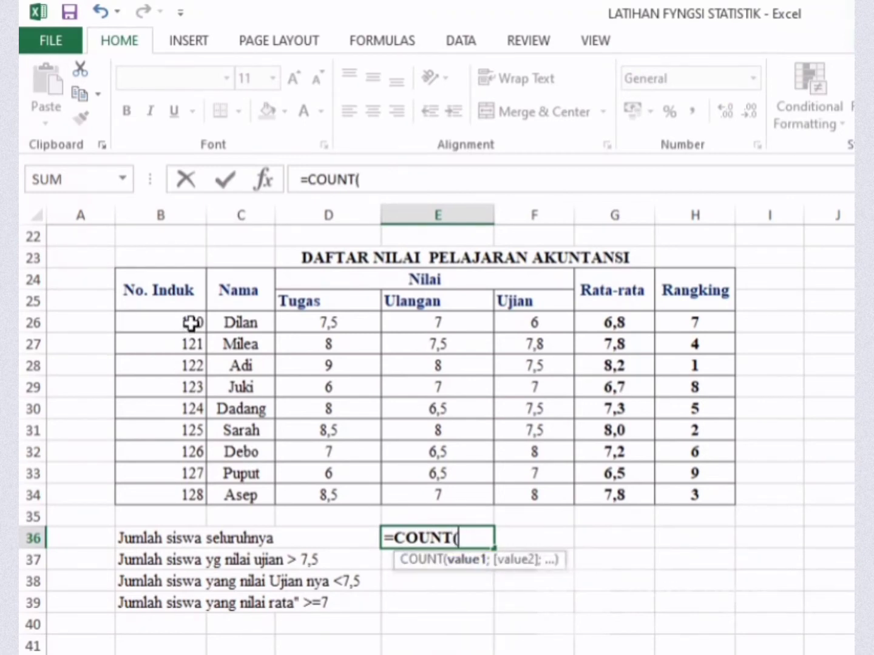
pyautogui.moveTo(191, 324); pyautogui.dragTo(192, 494)
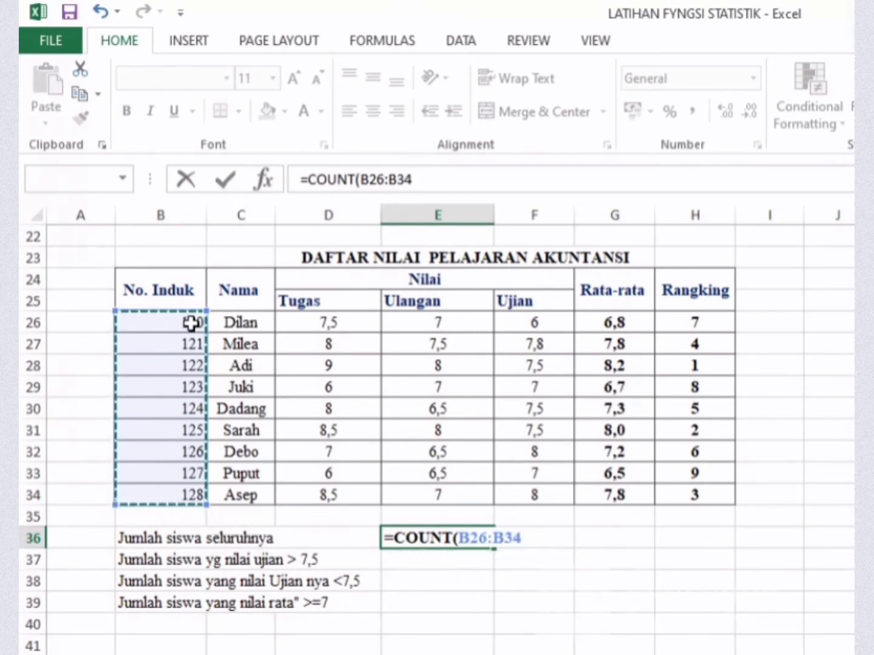
pyautogui.press('Return')
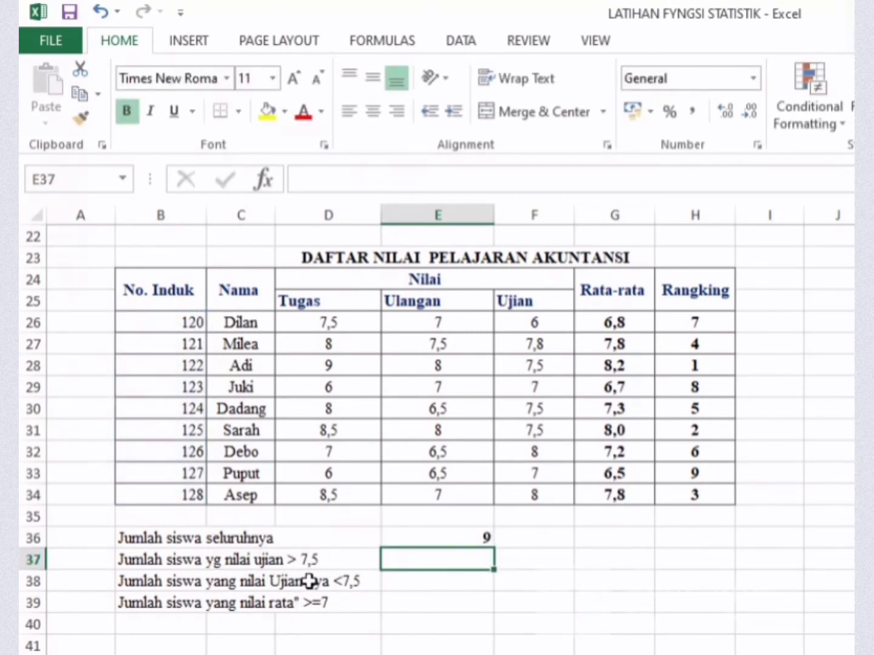
# Enter a COUNTIF formula in E37 counting the Ujian scores in F26:F34 that meet the criterion ">7,5".
pyautogui.write('=')
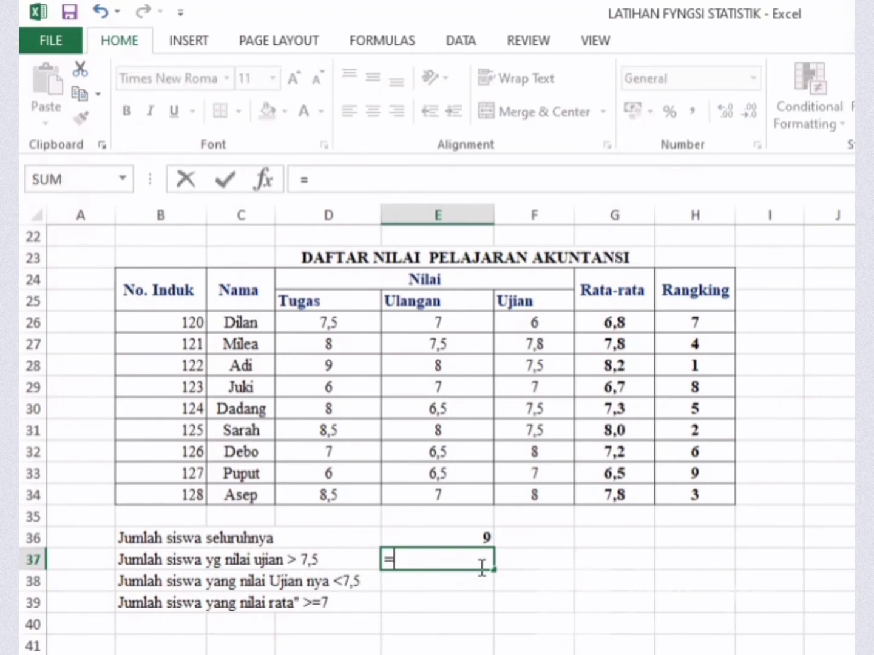
pyautogui.write('COUN')
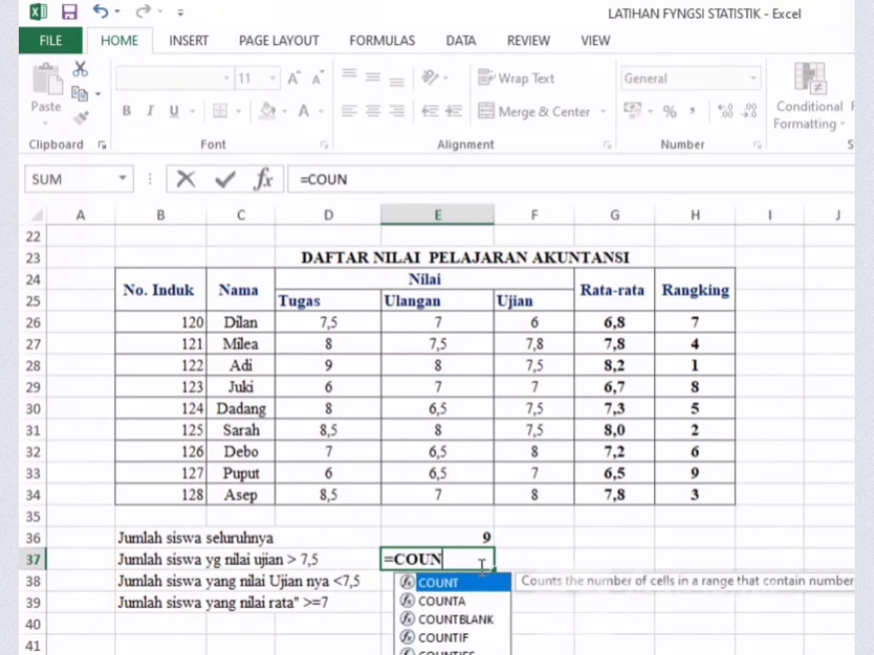
pyautogui.write('TIF')
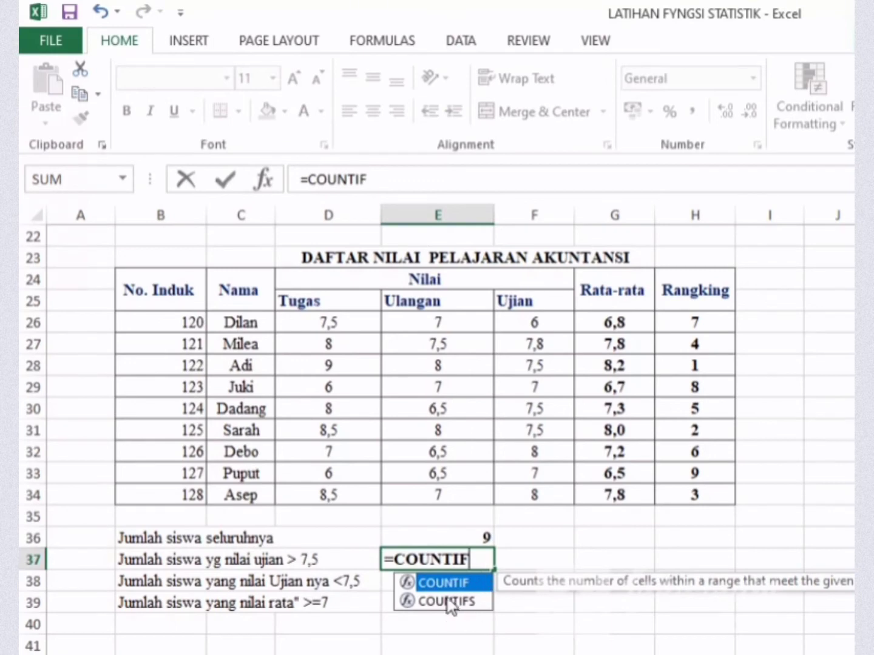
pyautogui.doubleClick(453, 582)
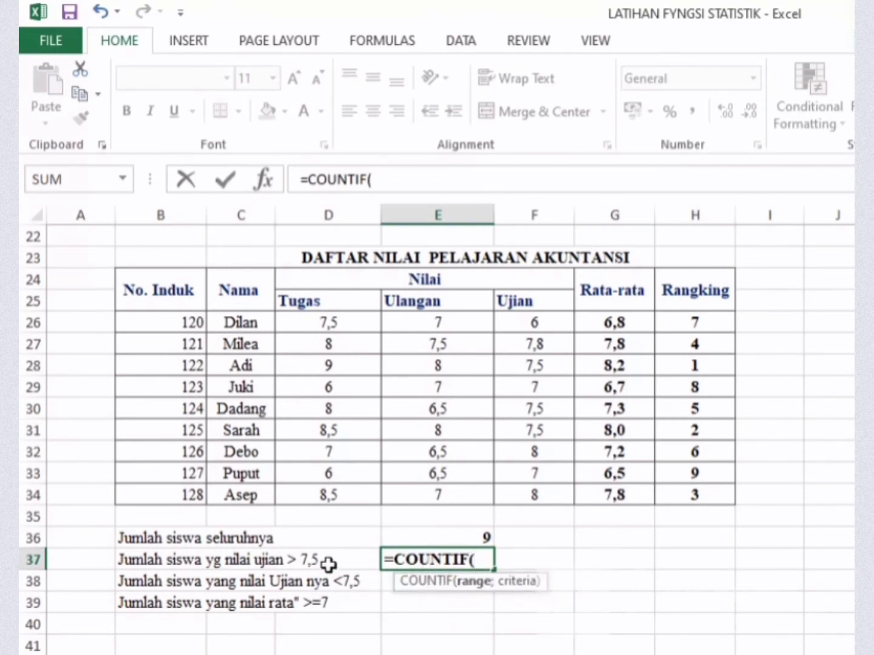
pyautogui.click(555, 324)
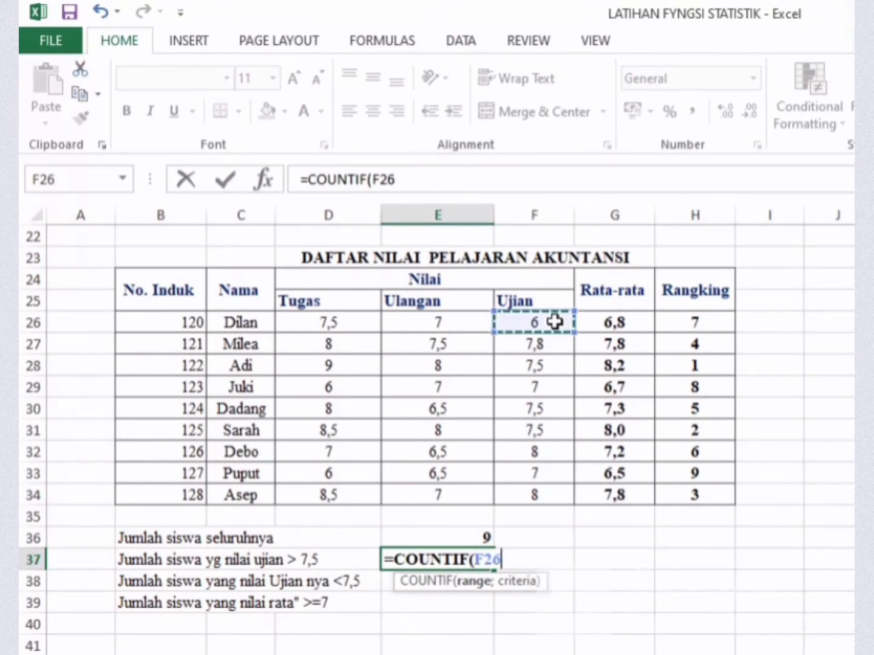
pyautogui.hotkey('shift', 'Down')
pyautogui.hotkey('shift', 'Down')
pyautogui.hotkey('shift', 'Down')
pyautogui.hotkey('shift', 'Down')
pyautogui.hotkey('shift', 'Down')
pyautogui.hotkey('shift', 'Down')
pyautogui.hotkey('shift', 'Down')
pyautogui.hotkey('shift', 'Down')
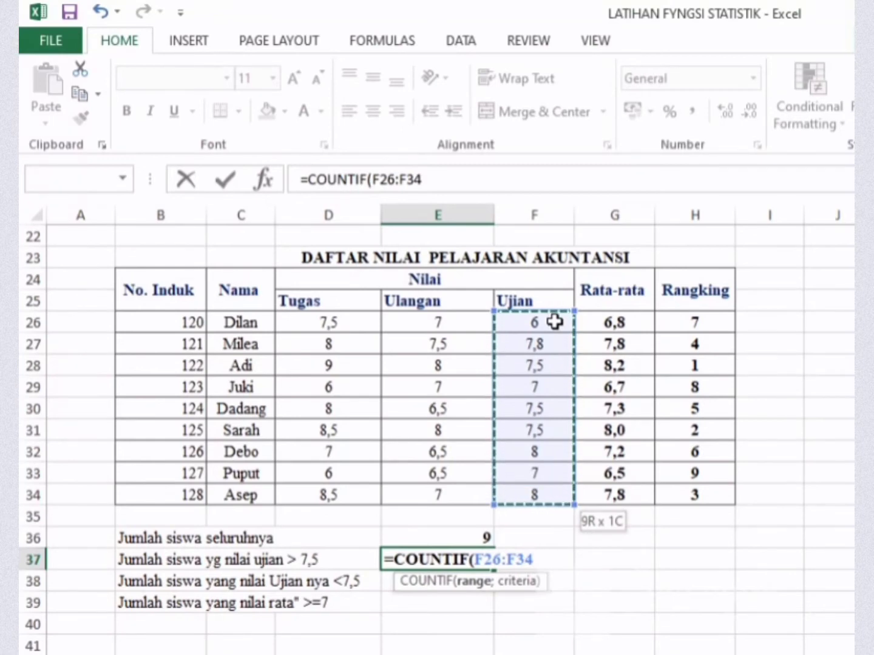
pyautogui.write(';)')
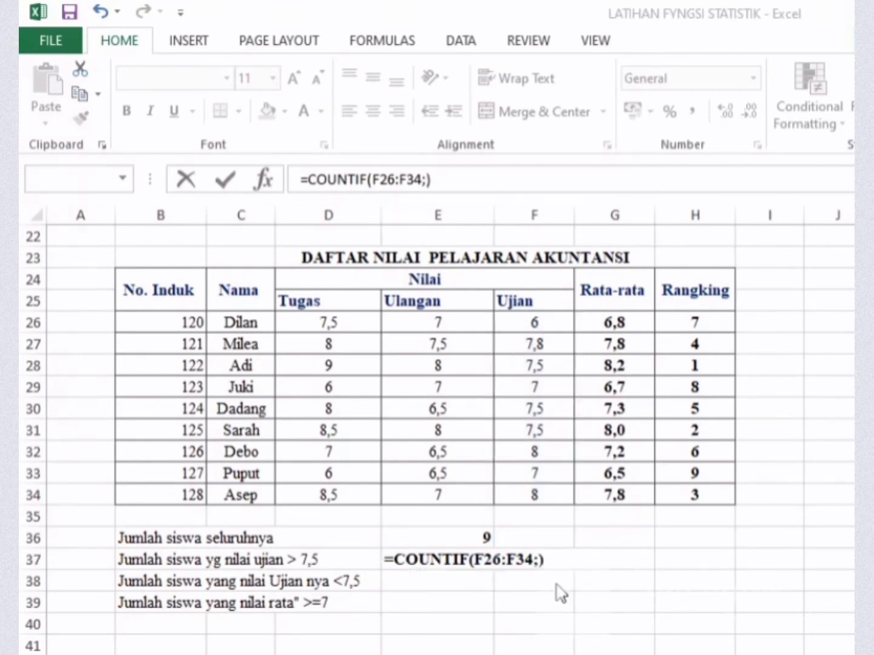
pyautogui.press('Left')
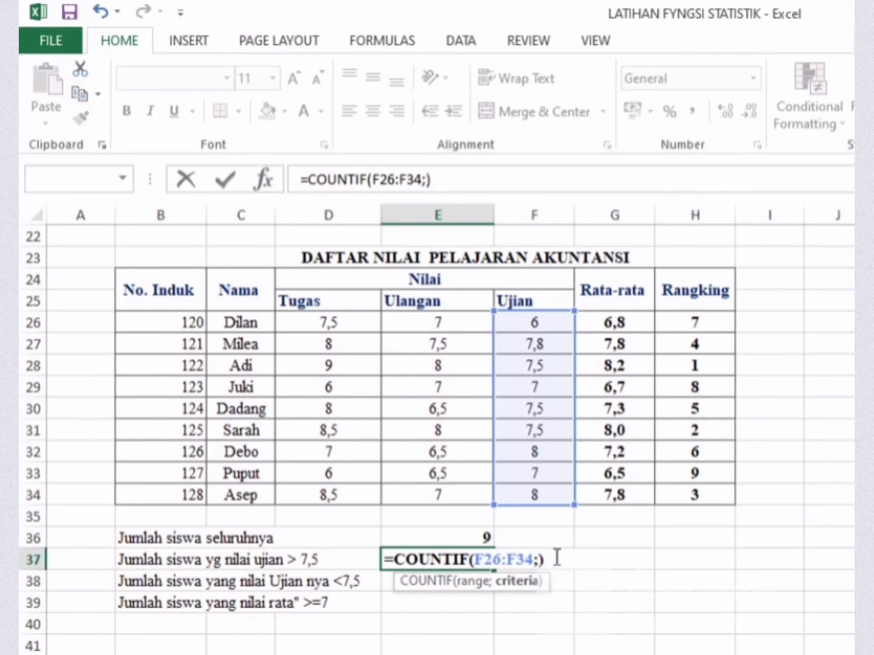
pyautogui.write('"<')
pyautogui.press('BackSpace')
pyautogui.write('>7,5')
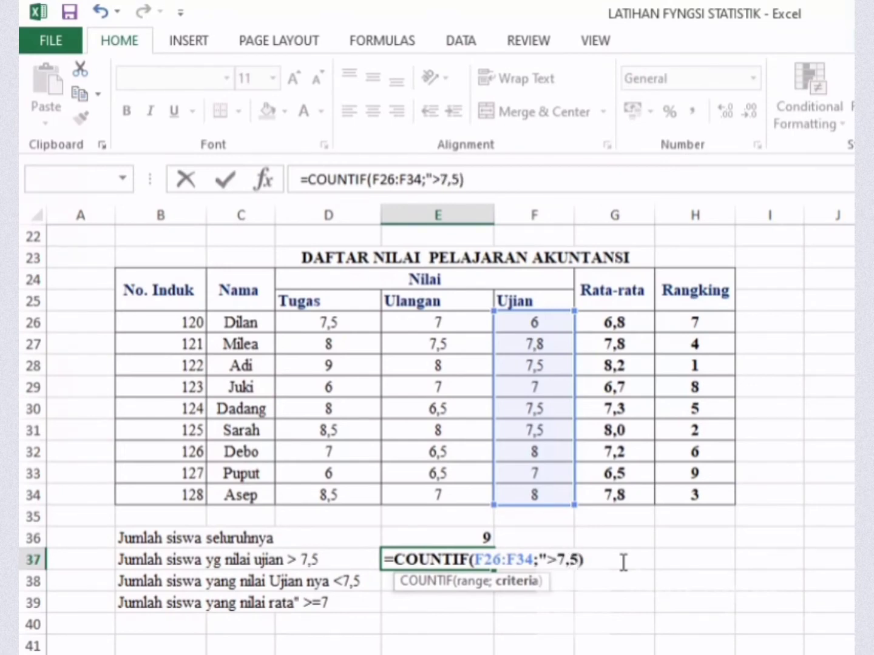
pyautogui.write('"')
pyautogui.press('Return')
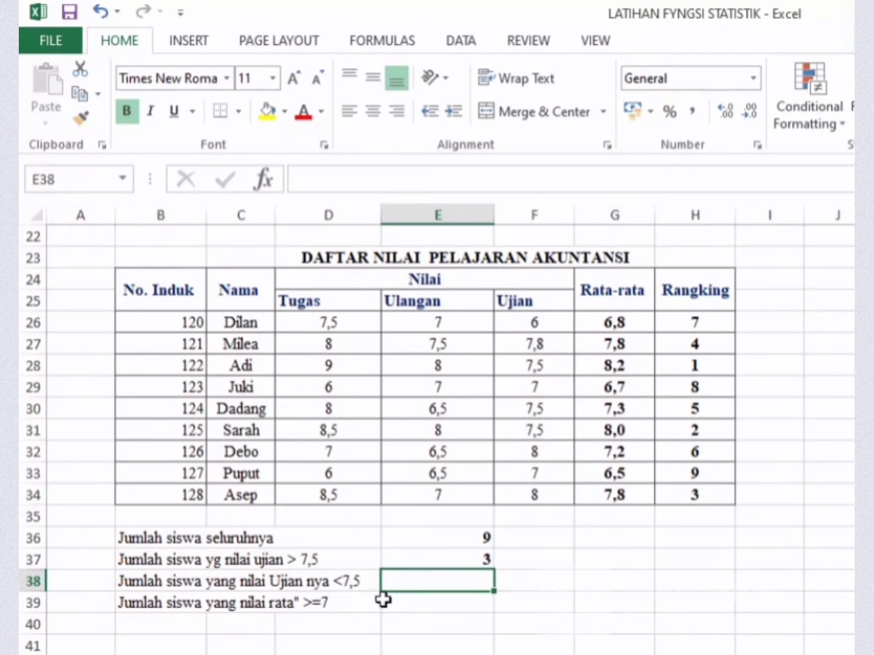
# Enter a COUNTIF formula in E38 counting the Ujian scores in F26:F34 that meet the criterion "<7,5".
pyautogui.write('=')
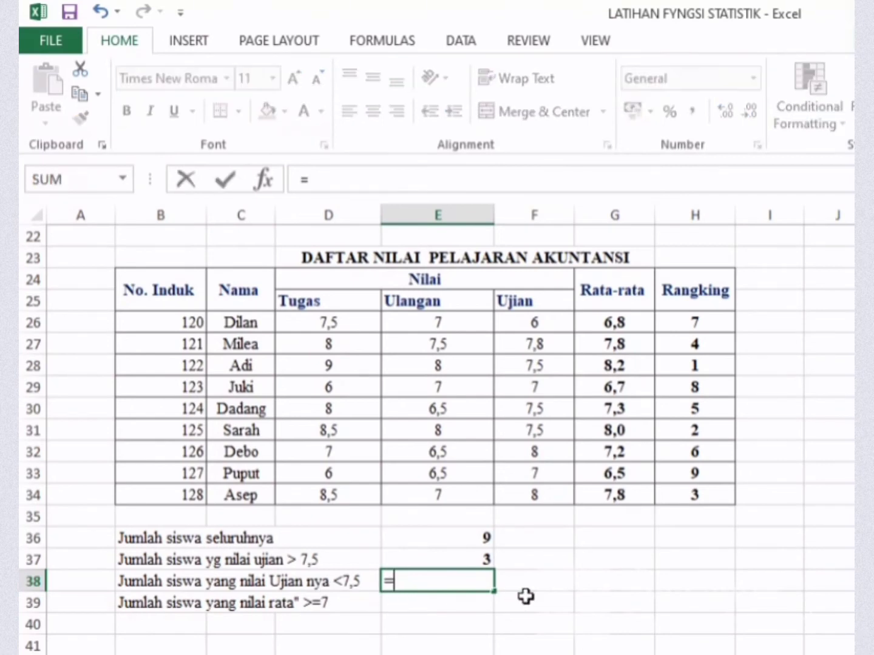
pyautogui.write('COUNTIF')
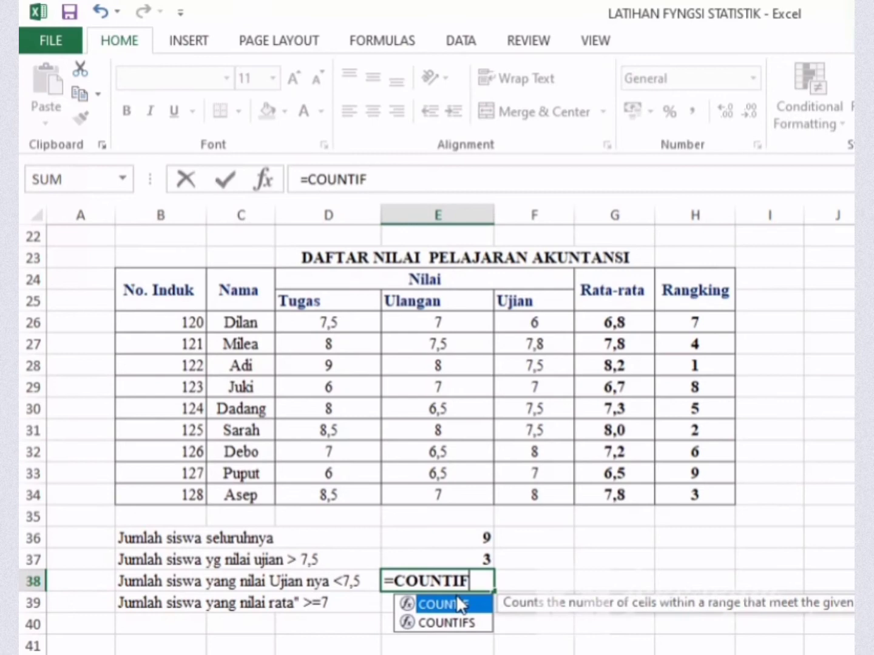
pyautogui.doubleClick(455, 595)
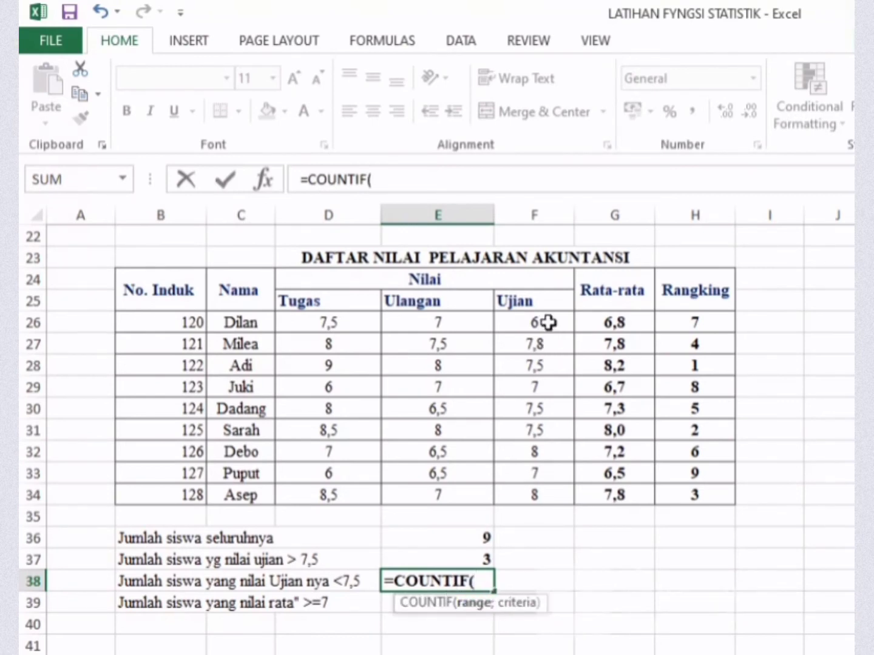
pyautogui.moveTo(548, 322); pyautogui.dragTo(534, 494)
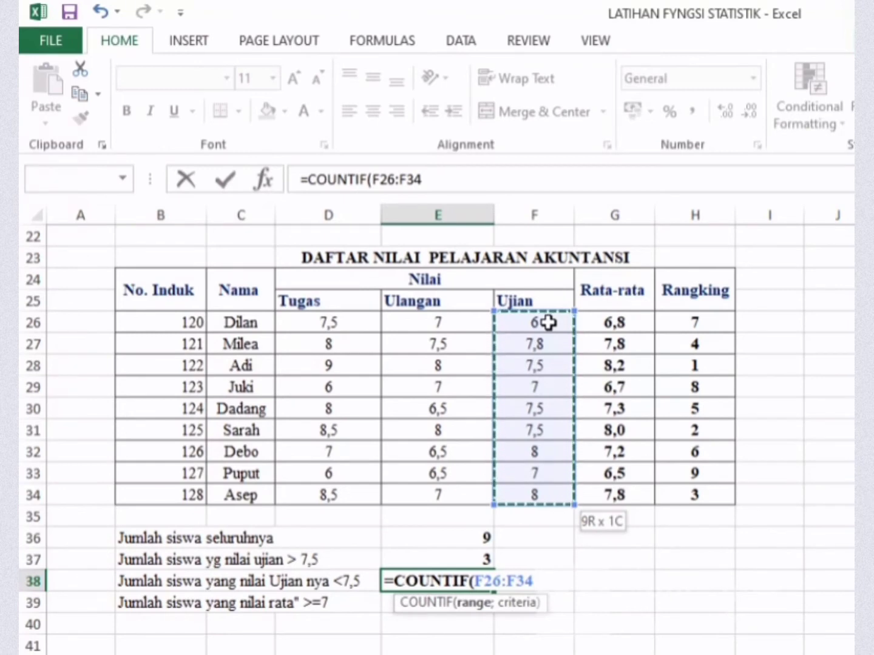
pyautogui.write(';"<7,5')
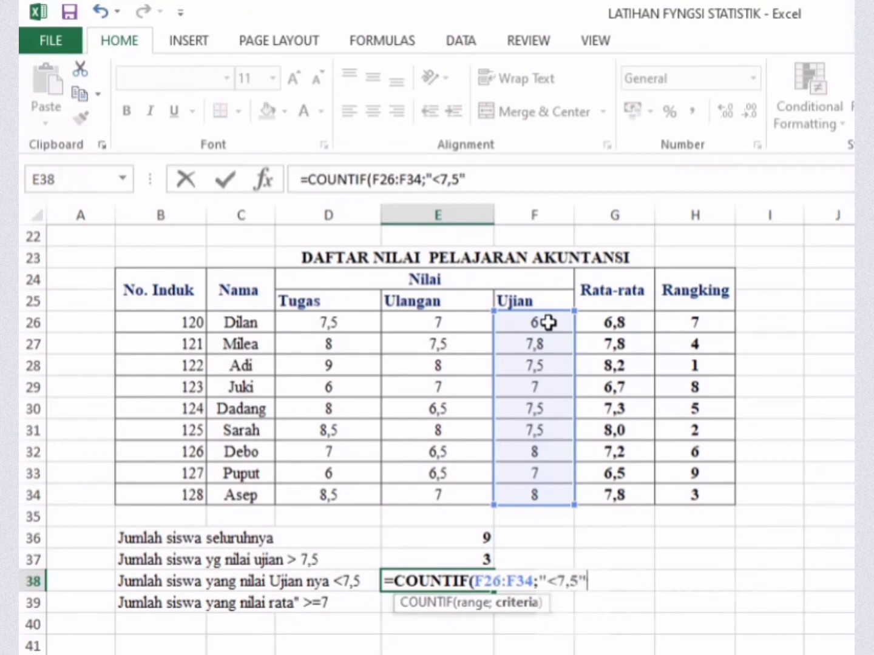
pyautogui.press('Return')
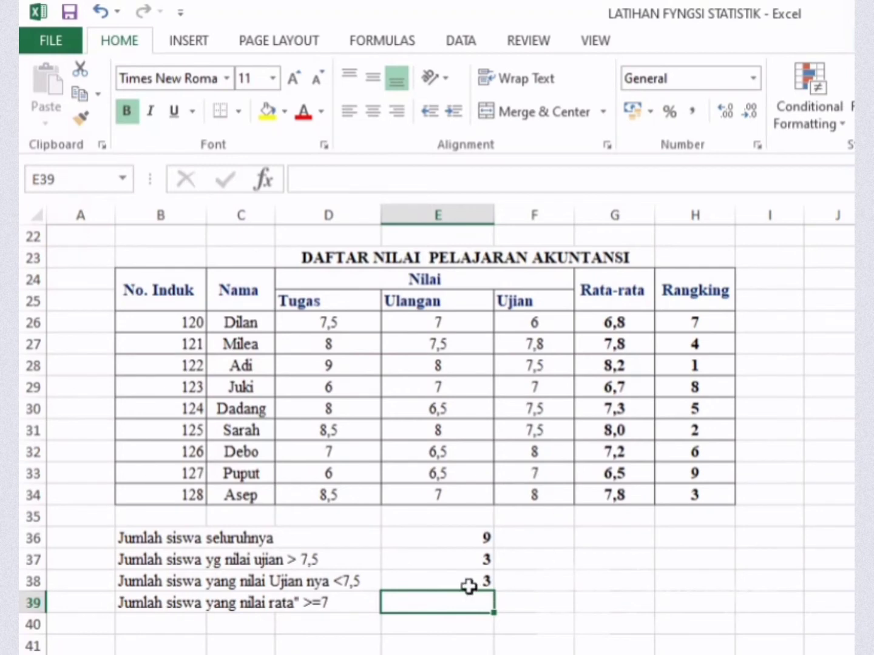
# Enter a COUNTIF formula in E39 counting the Rata-rata values in G26:G34 that meet the criterion ">=7".
pyautogui.write('=')
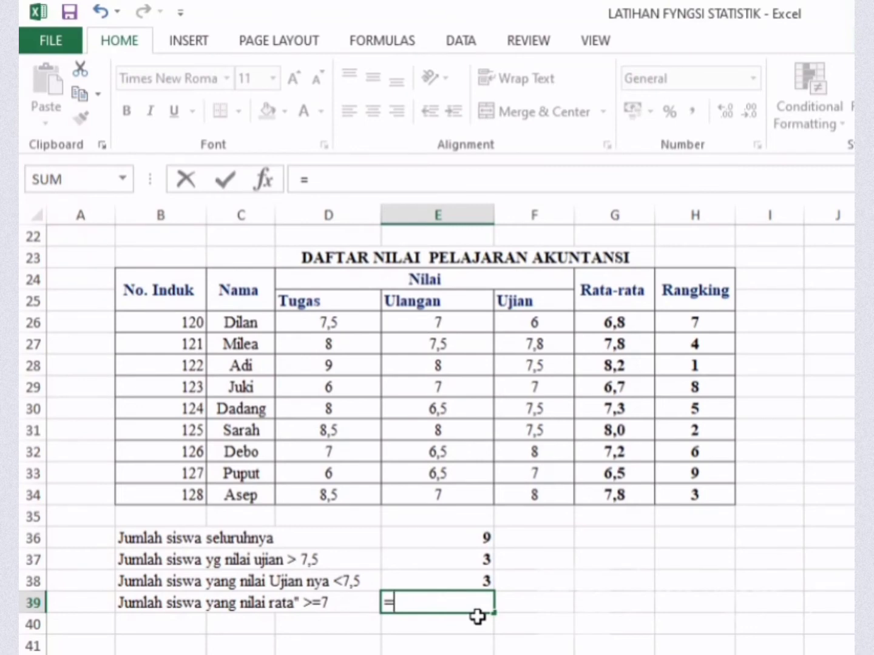
pyautogui.write('COUNT')
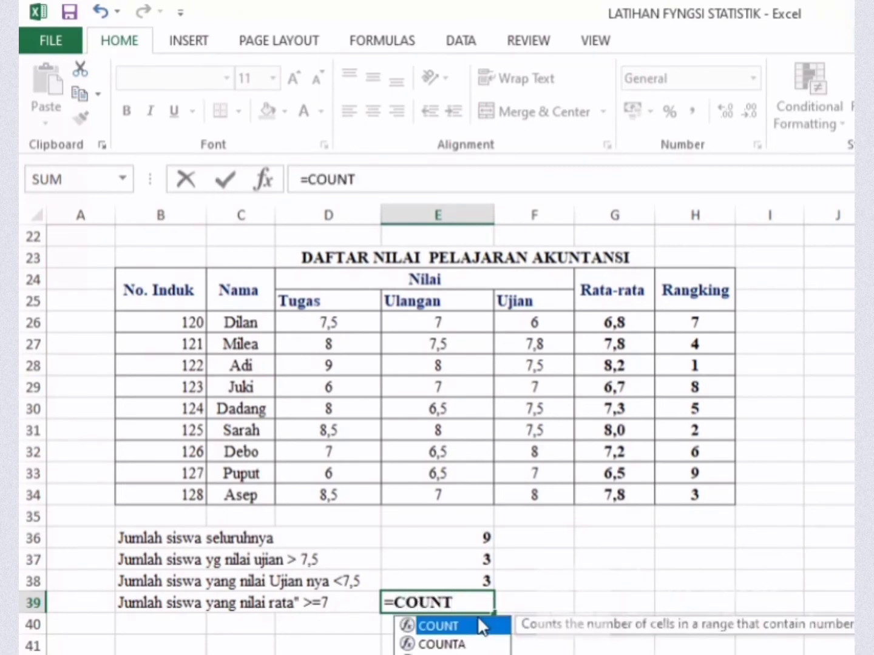
pyautogui.write('IF')
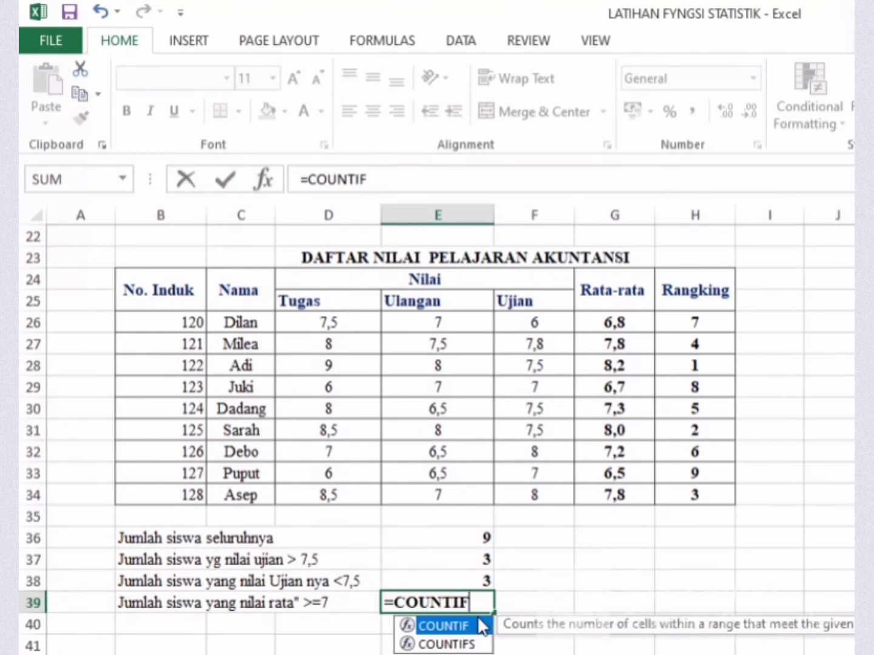
pyautogui.doubleClick(465, 627)
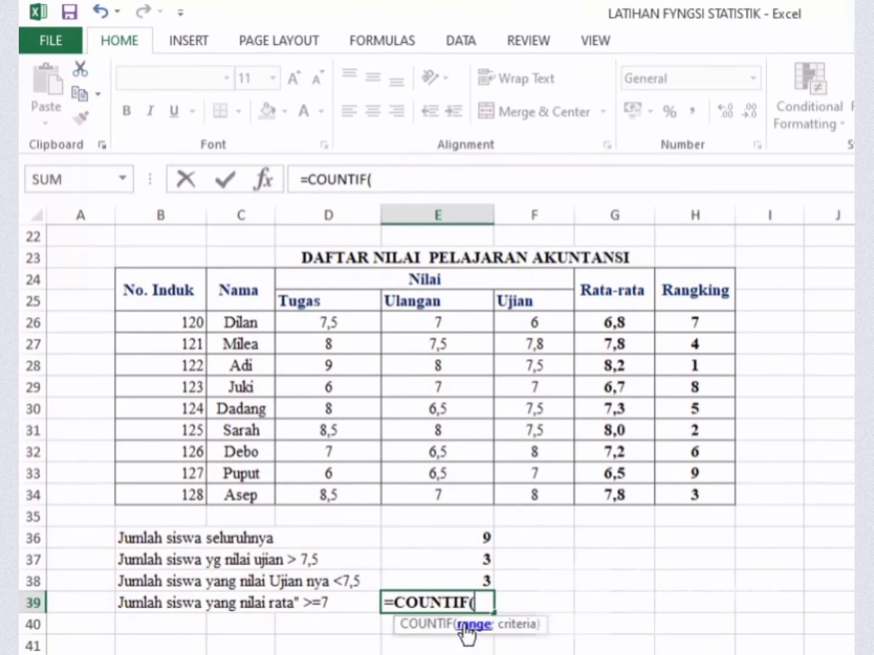
pyautogui.click(626, 326)
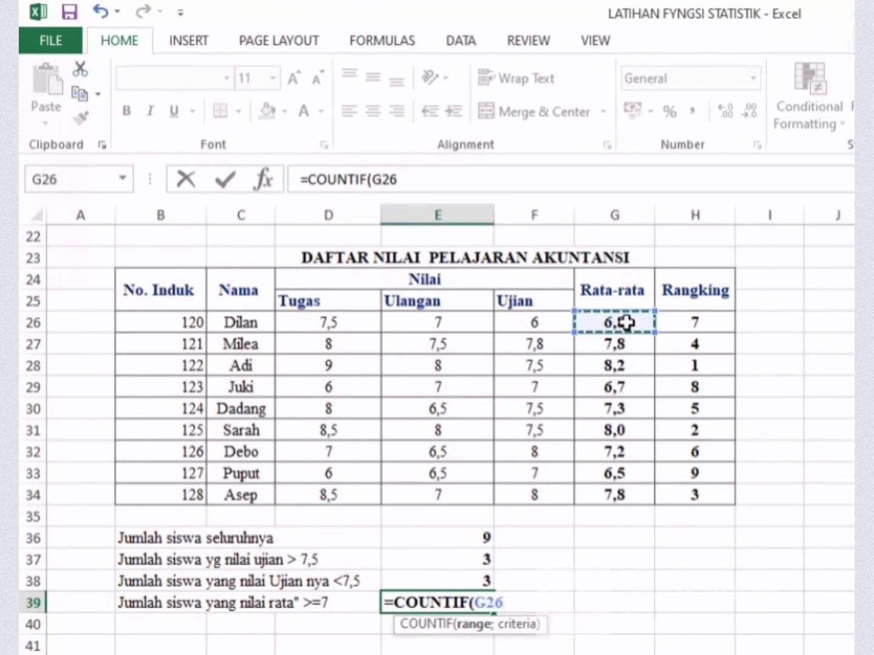
pyautogui.moveTo(626, 322); pyautogui.dragTo(614, 494)
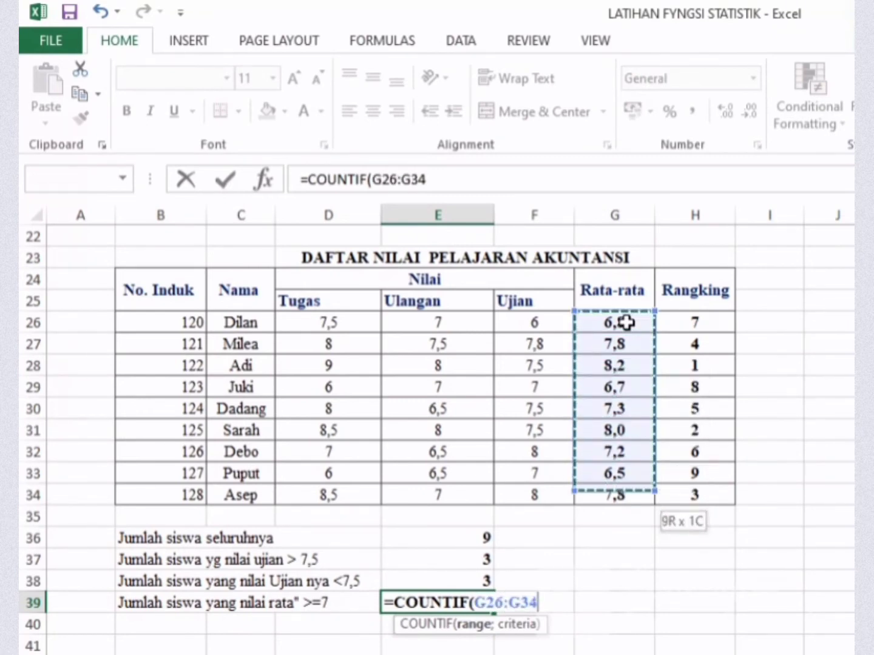
pyautogui.write(';">=7')
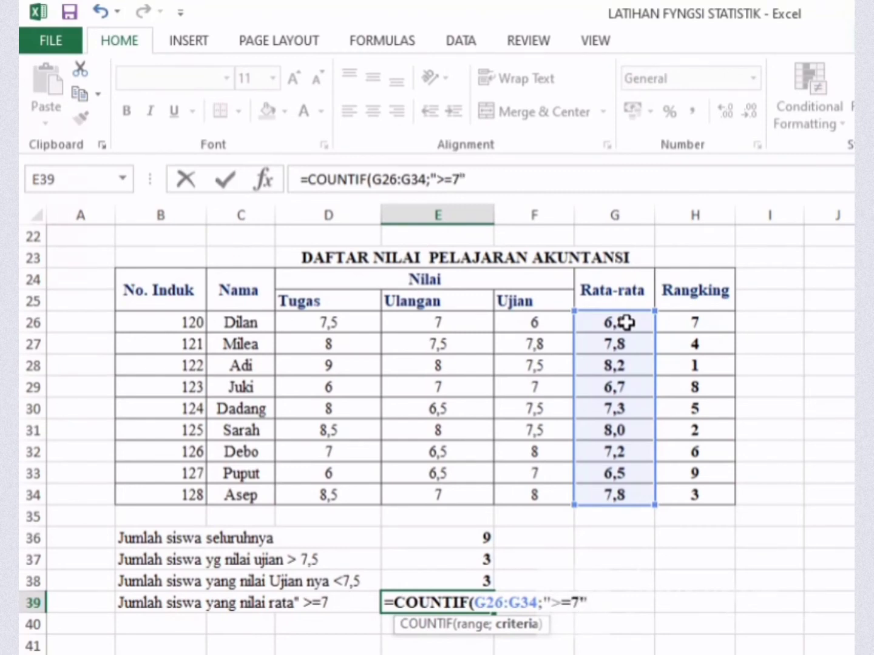
pyautogui.press('Return')
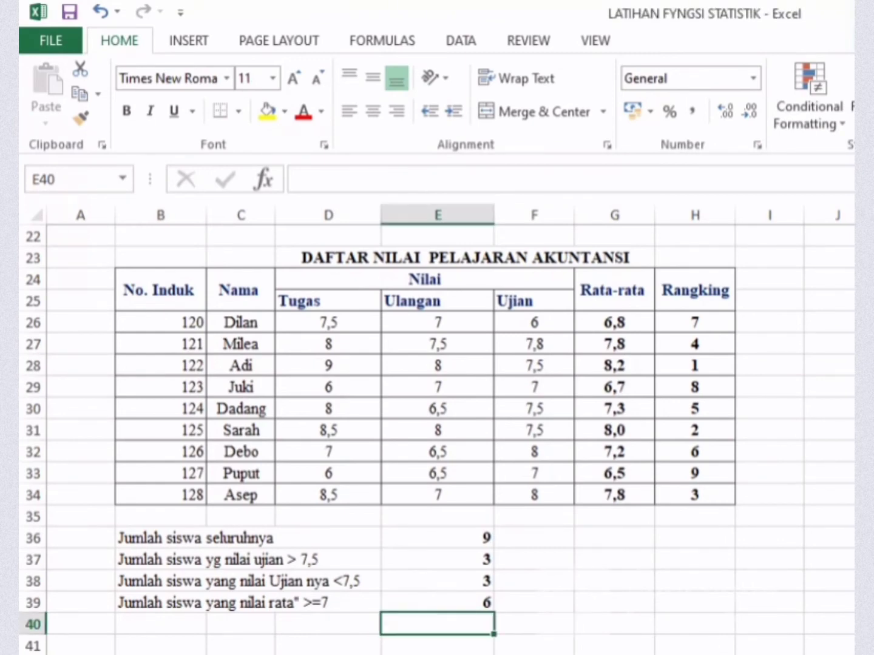
# Set the number format of the Harga prices in D45:D54 of the shoe sales report to General.
pyautogui.scroll(-4, 437, 436)
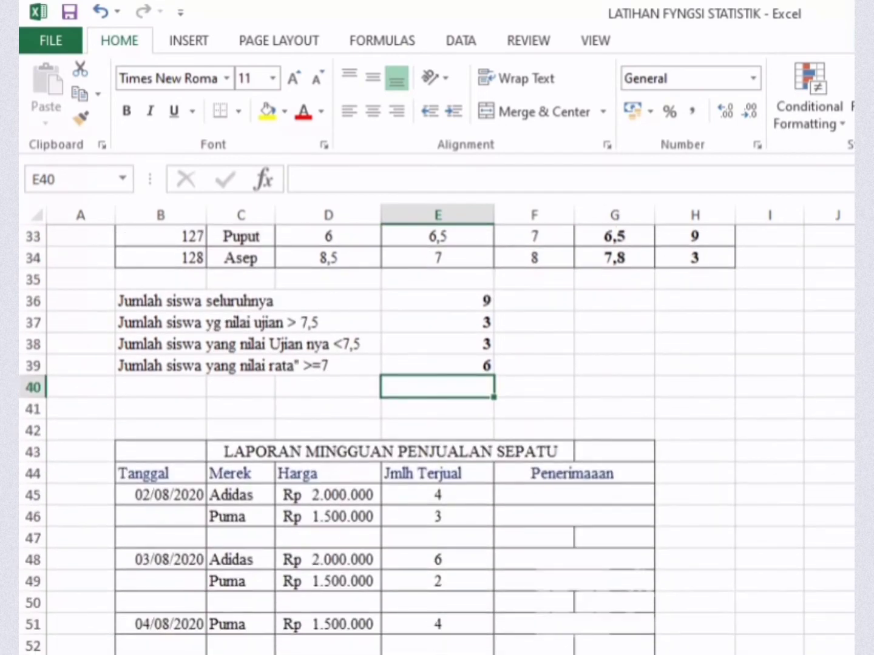
pyautogui.scroll(-1, 437, 437)
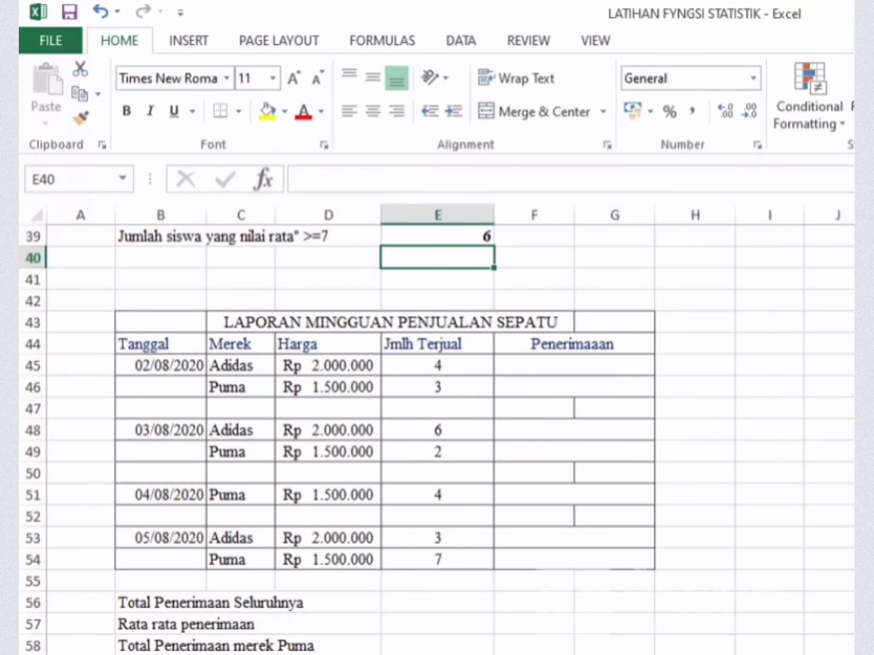
pyautogui.scroll(-1, 437, 437)
pyautogui.scroll(-1, 438, 437)
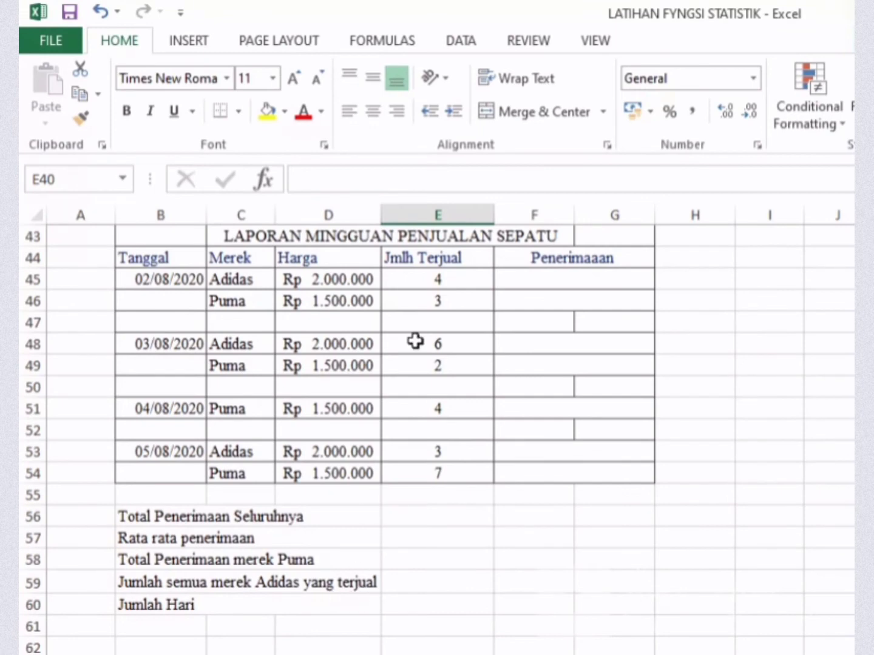
pyautogui.click(333, 274)
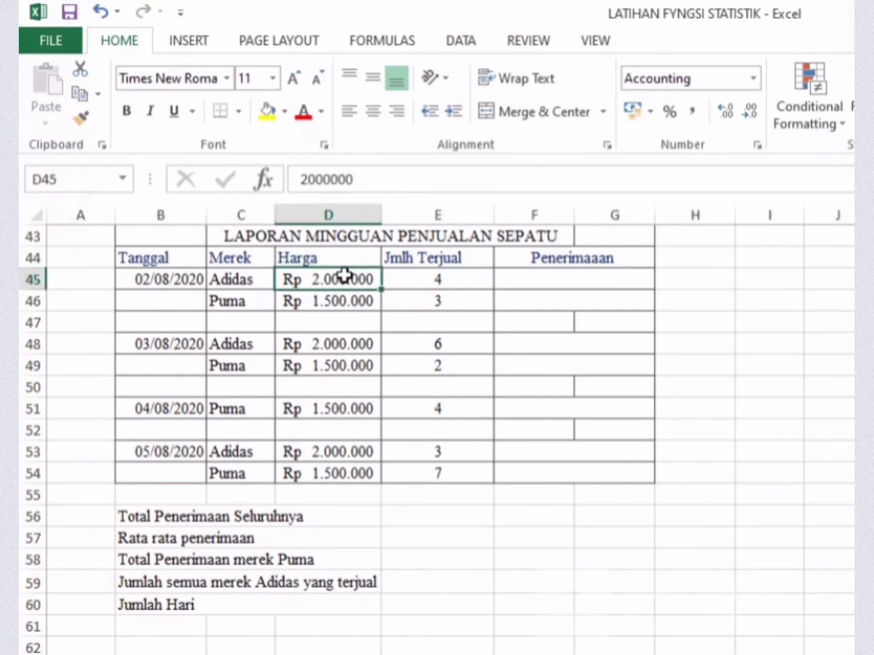
pyautogui.moveTo(344, 275); pyautogui.dragTo(343, 474)
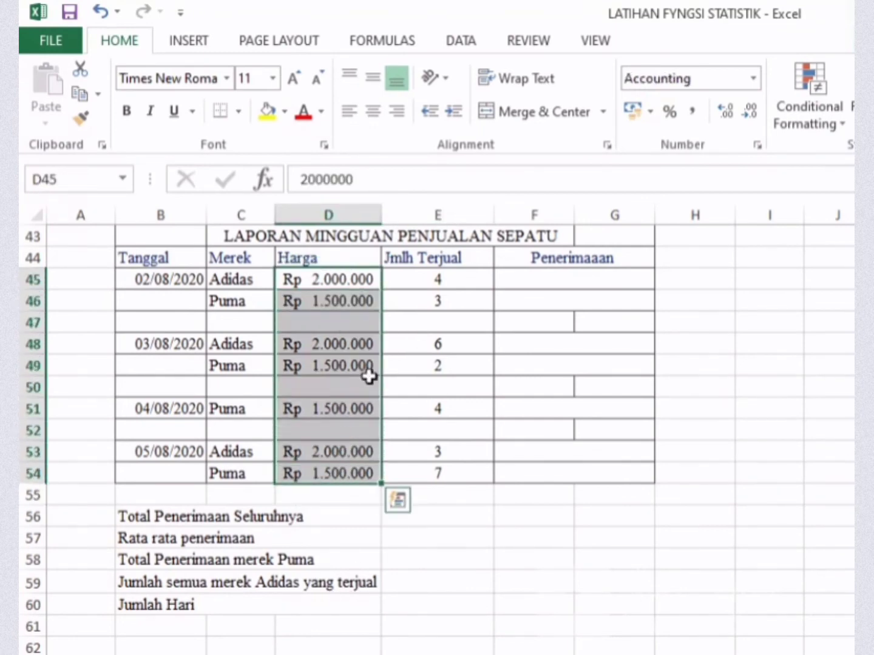
pyautogui.click(755, 79)
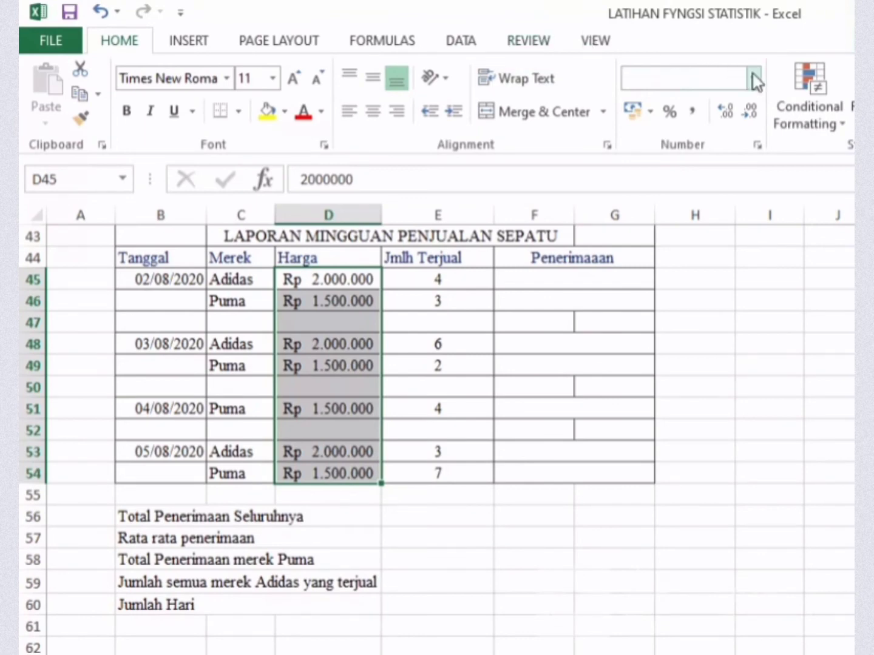
pyautogui.click(722, 131)
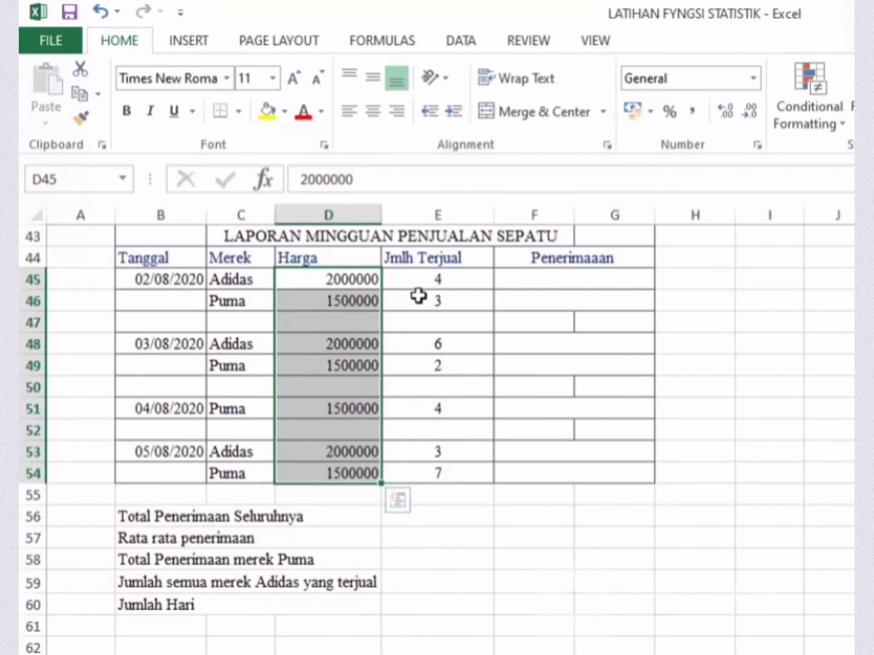
# Enter the formula =D45*E45 in the Penerimaan cell F45 to multiply the Adidas price by its quantity sold.
pyautogui.click(604, 284)
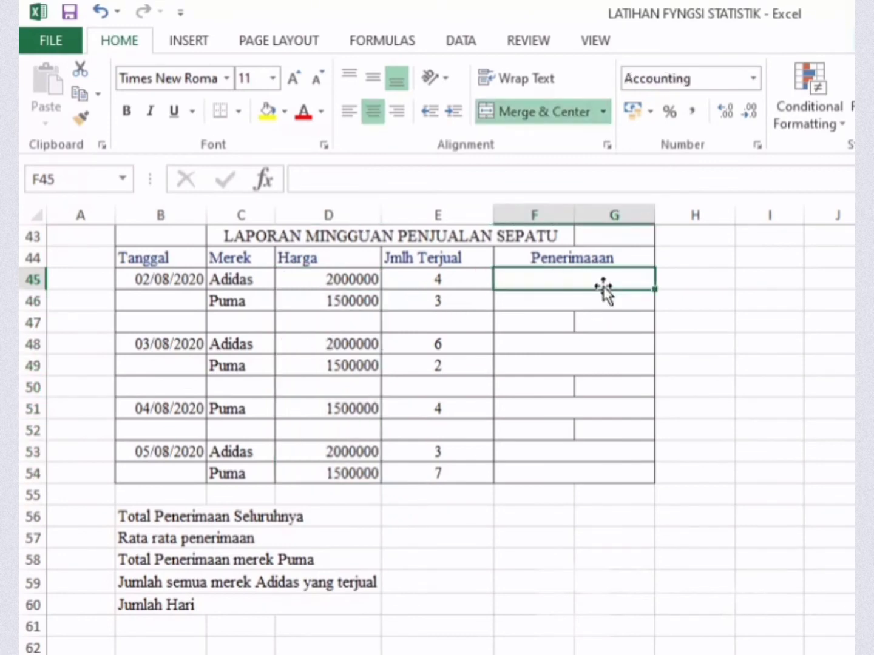
pyautogui.write('=')
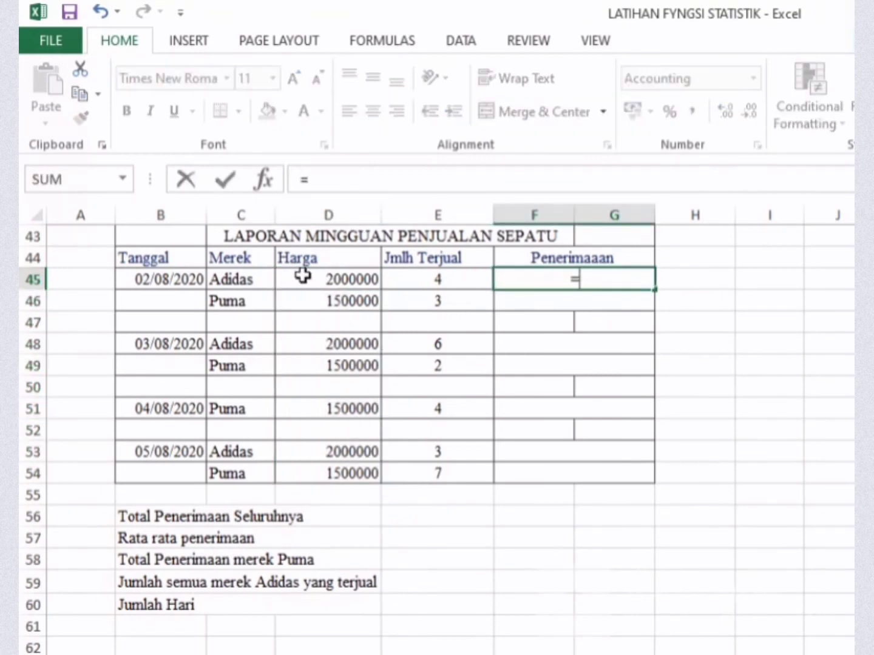
pyautogui.click(338, 282)
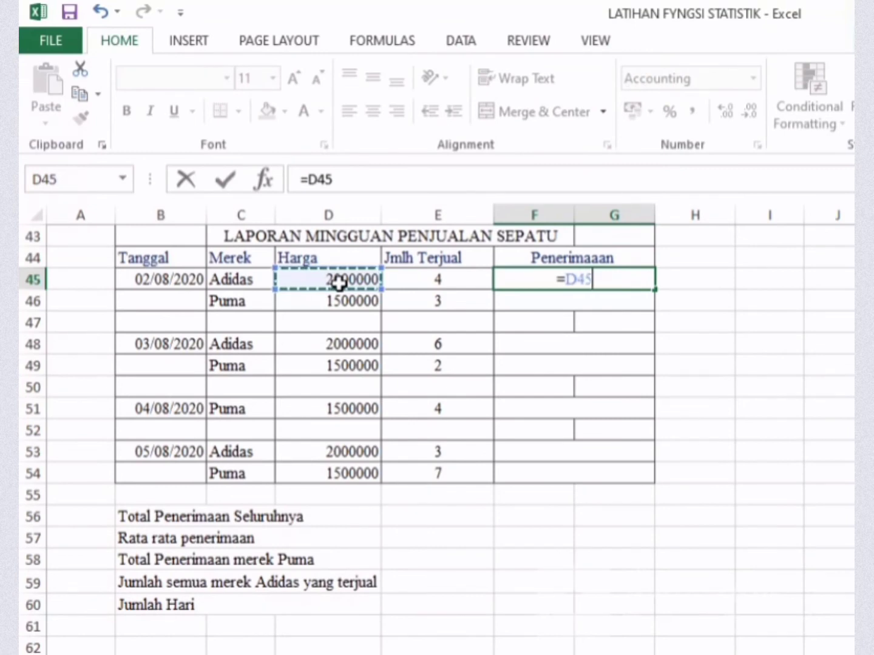
pyautogui.write('*')
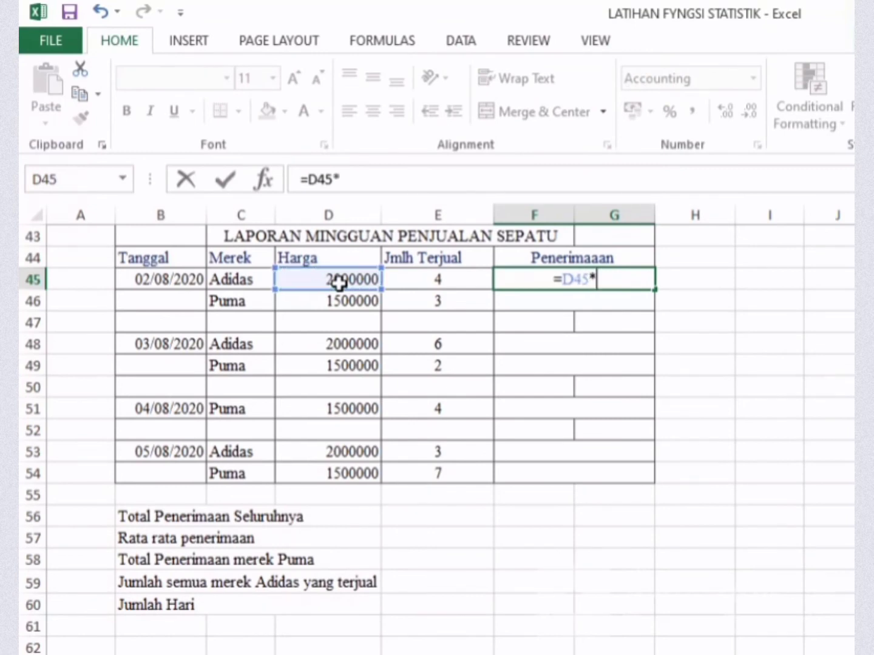
pyautogui.click(422, 279)
pyautogui.press('Return')
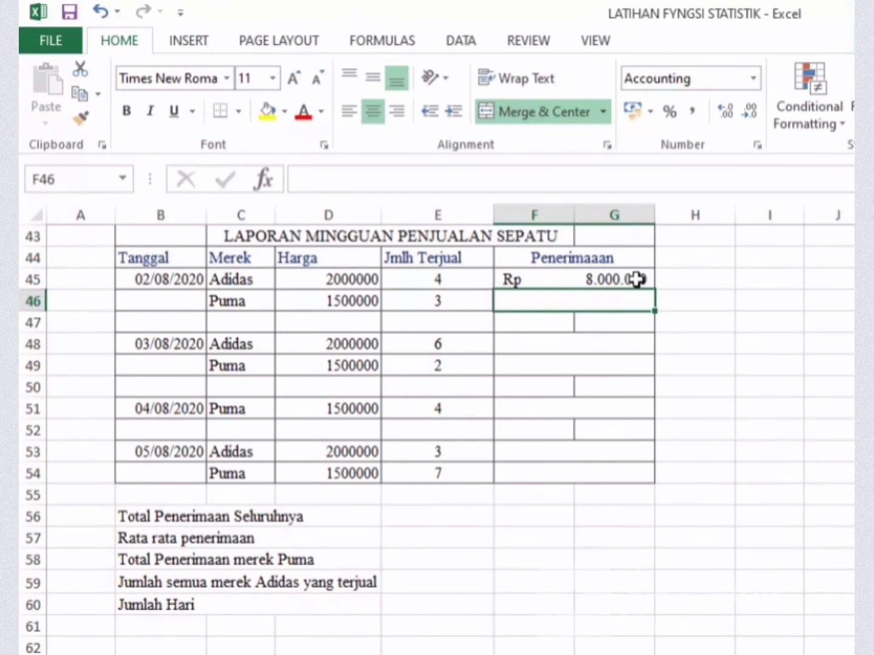
# Enter the formula =D46*E46 in F46 for the Puma revenue of 02/08/2020.
pyautogui.write('=')
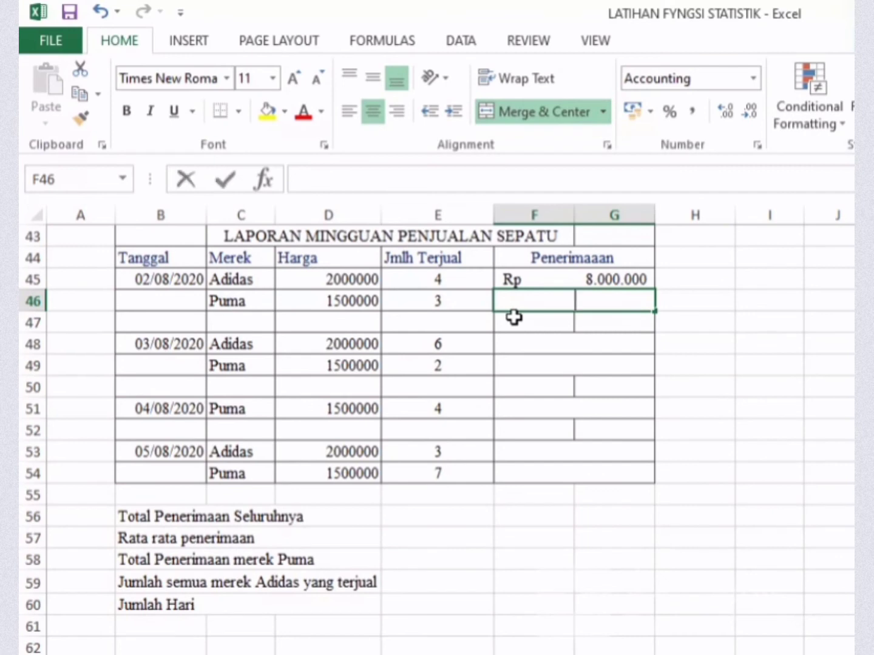
pyautogui.click(319, 302)
pyautogui.write('*')
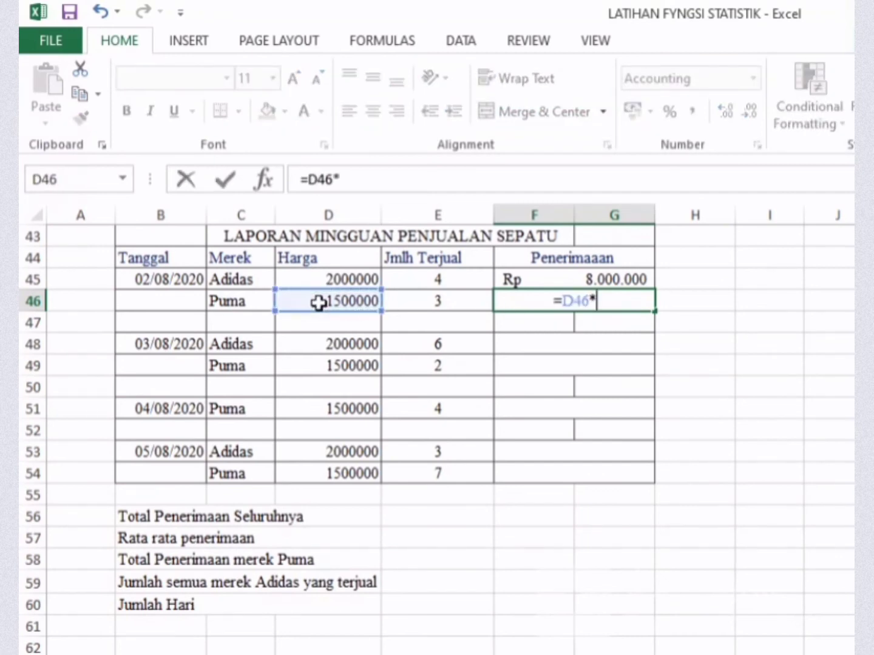
pyautogui.click(439, 297)
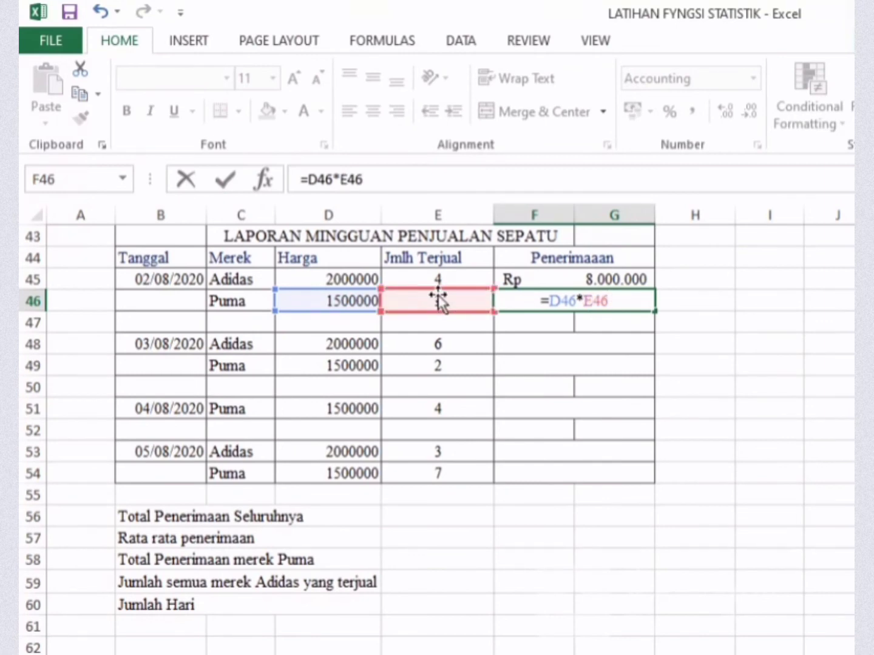
pyautogui.press('Return')
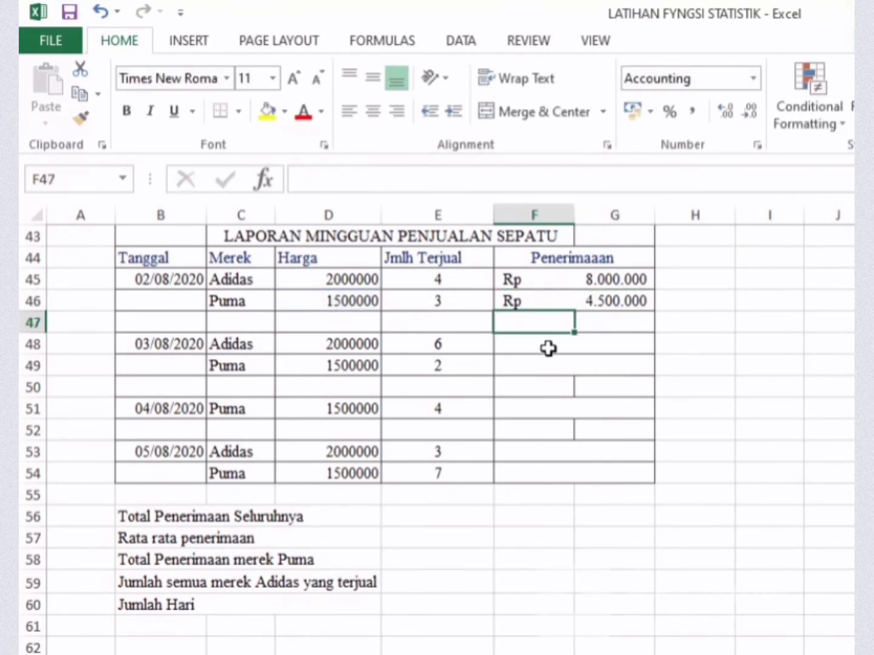
# Enter the formula =D48*E48 in F48 for the Adidas revenue of 03/08/2020.
pyautogui.click(548, 348)
pyautogui.write('=')
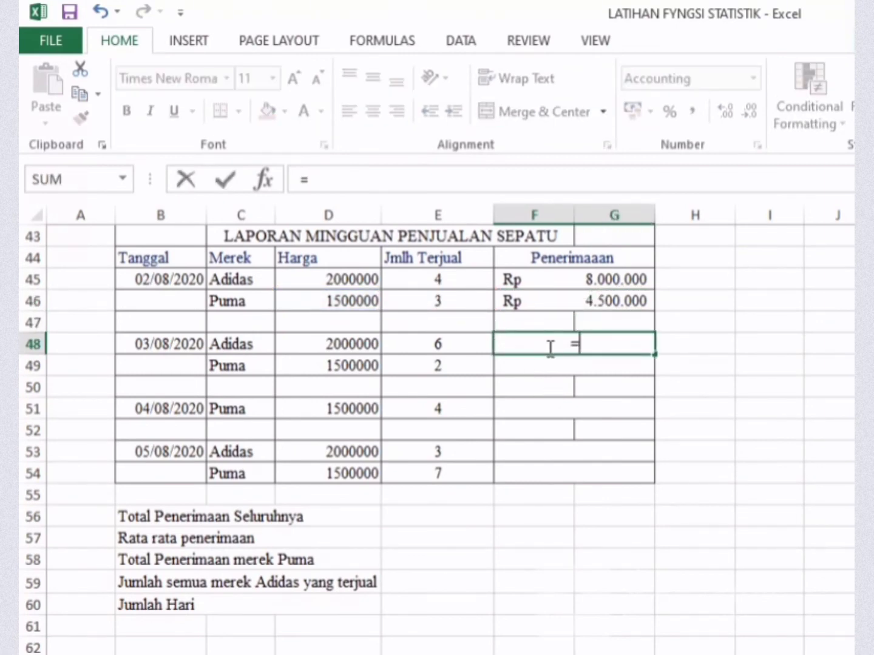
pyautogui.click(364, 352)
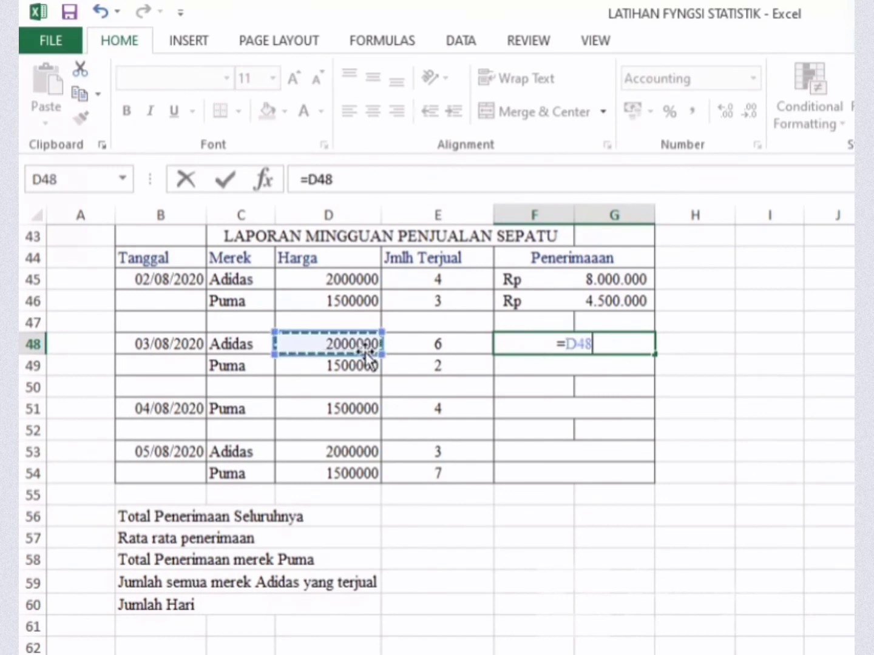
pyautogui.write('*')
pyautogui.click(470, 351)
pyautogui.press('Return')
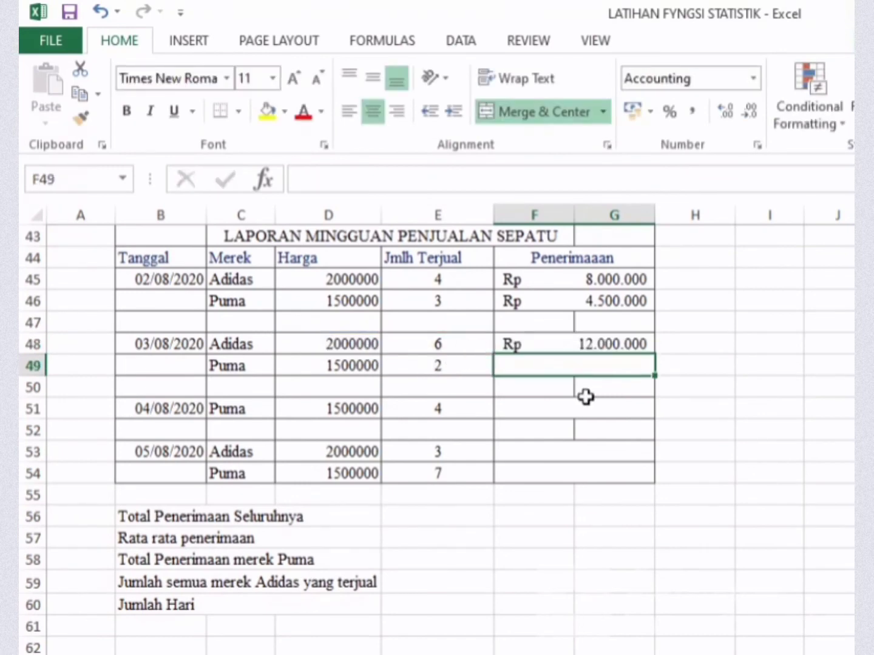
# Enter the formula =D49*E49 in F49 for the Puma revenue of 03/08/2020.
pyautogui.write('=')
pyautogui.click(366, 367)
pyautogui.write('*')
pyautogui.click(464, 363)
pyautogui.press('Return')
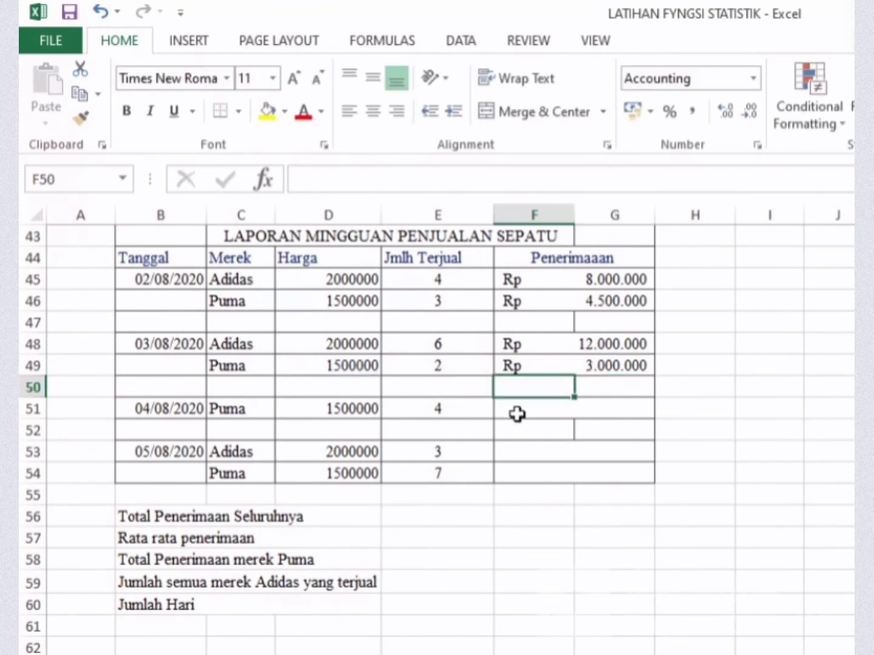
# Enter the formula =D51*E51 in F51 for the Puma revenue of 04/08/2020.
pyautogui.click(518, 411)
pyautogui.write('=')
pyautogui.click(368, 408)
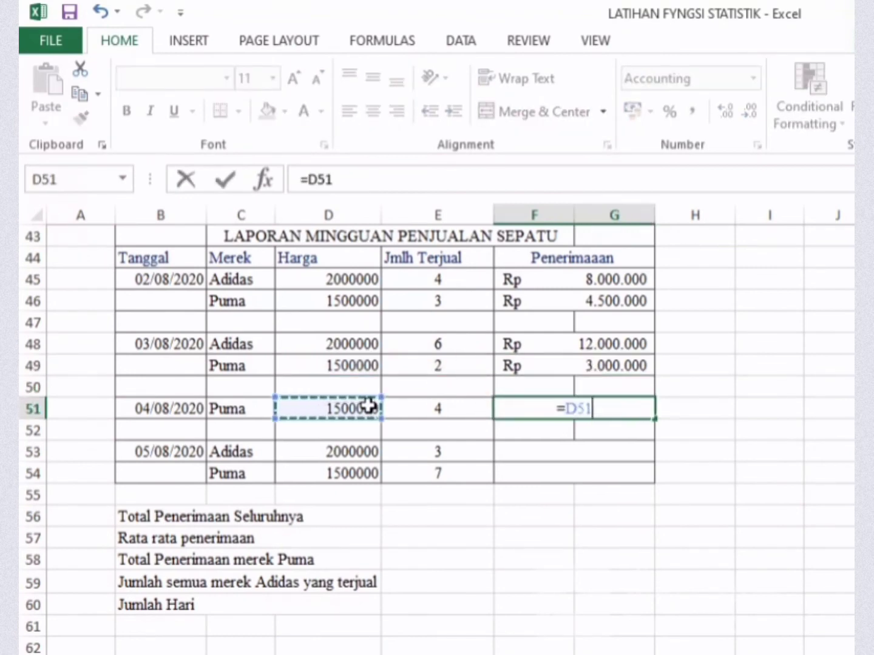
pyautogui.write('*')
pyautogui.click(425, 415)
pyautogui.press('Return')
# Enter the formula =D53*E53 in F53 for the Adidas revenue of 05/08/2020.
pyautogui.click(528, 455)
pyautogui.write('=')
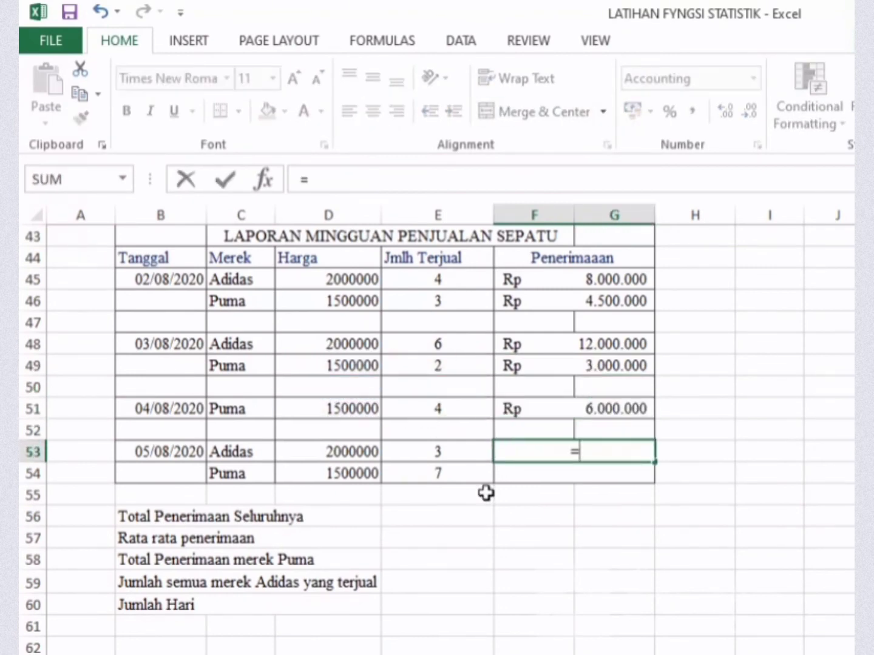
pyautogui.click(337, 448)
pyautogui.write('*')
pyautogui.click(415, 456)
pyautogui.press('Return')
# Enter the formula =D54*E54 in F54 for the Puma revenue of 05/08/2020.
pyautogui.write('=')
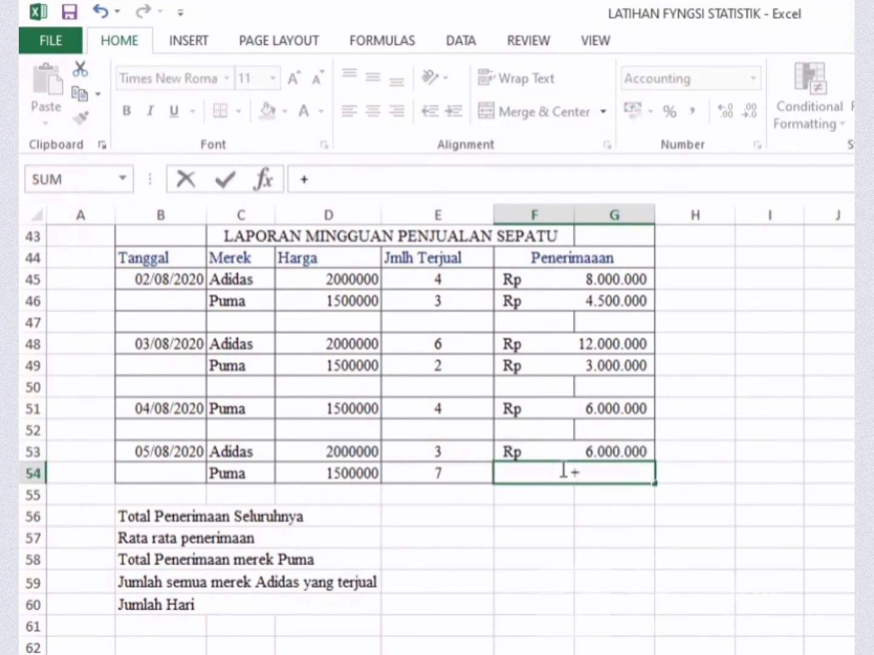
pyautogui.click(353, 476)
pyautogui.write('+')
pyautogui.press('BackSpace')
pyautogui.write('*')
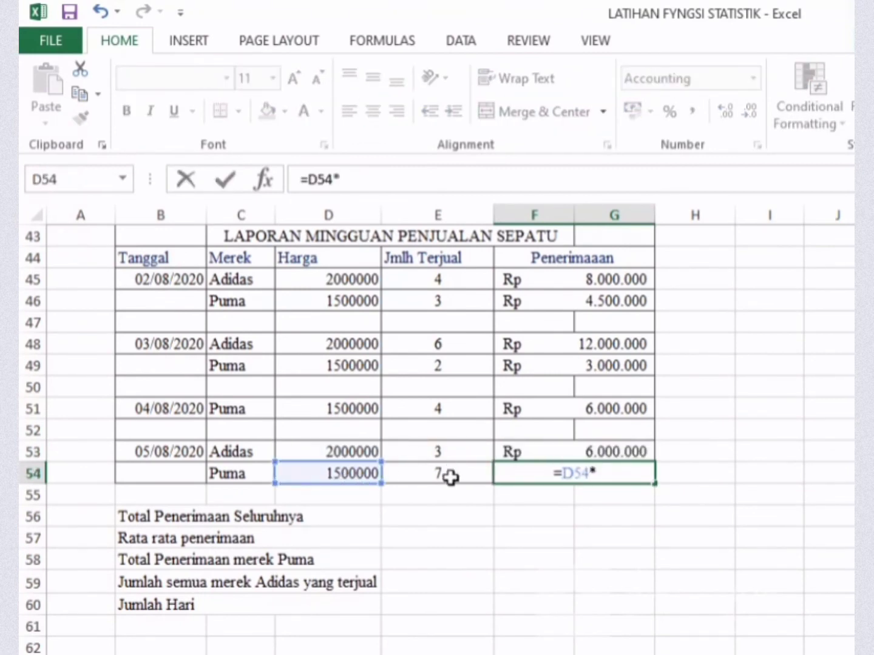
pyautogui.click(450, 475)
pyautogui.press('Return')
# Apply the Accounting number format to the Harga prices in D45:D54.
pyautogui.click(369, 277)
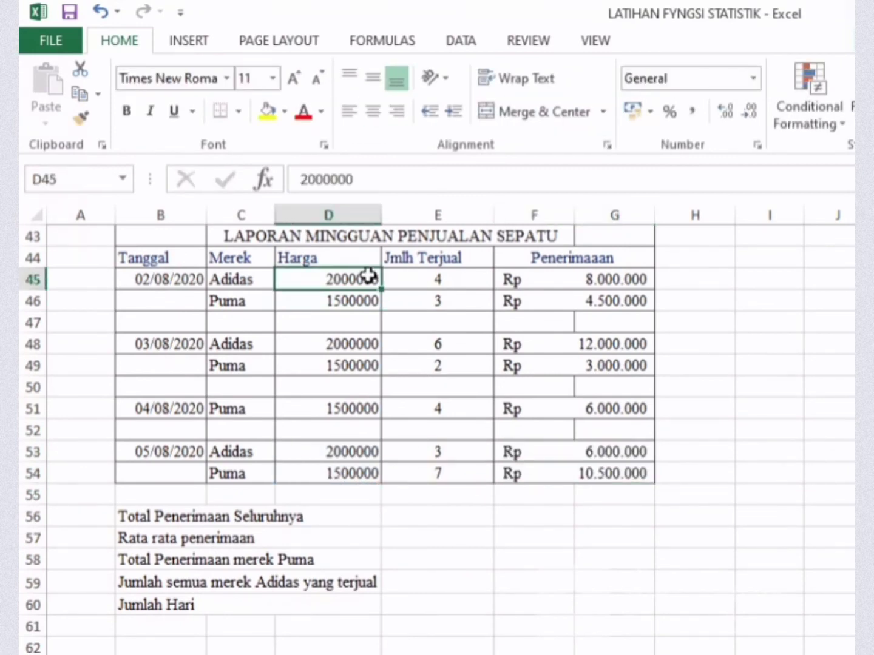
pyautogui.moveTo(369, 280); pyautogui.dragTo(367, 476)
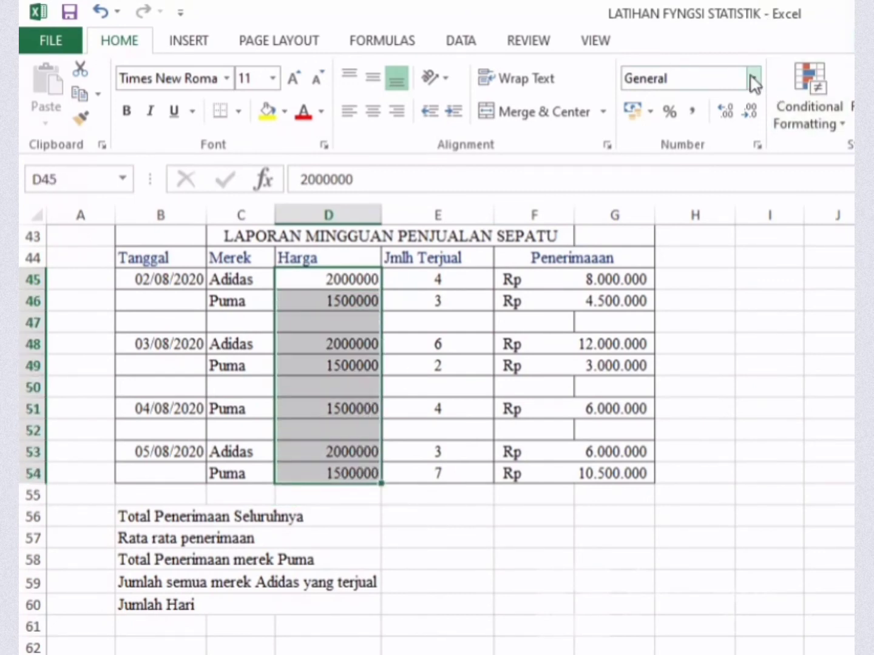
pyautogui.click(753, 78)
pyautogui.click(711, 259)
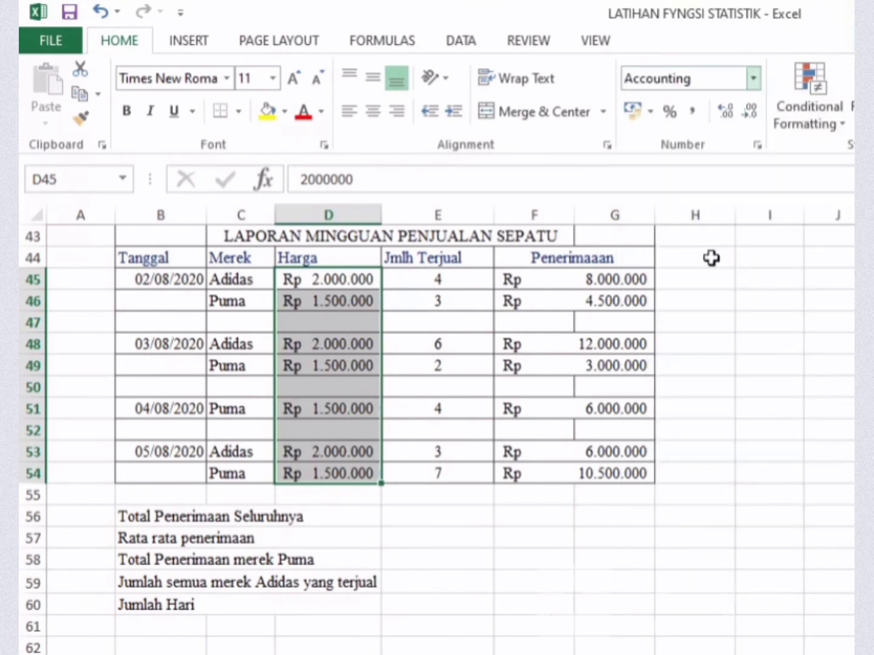
# Enter the formula =SUM(F45:G54) in E56 for Total Penerimaan Seluruhnya.
pyautogui.click(681, 533)
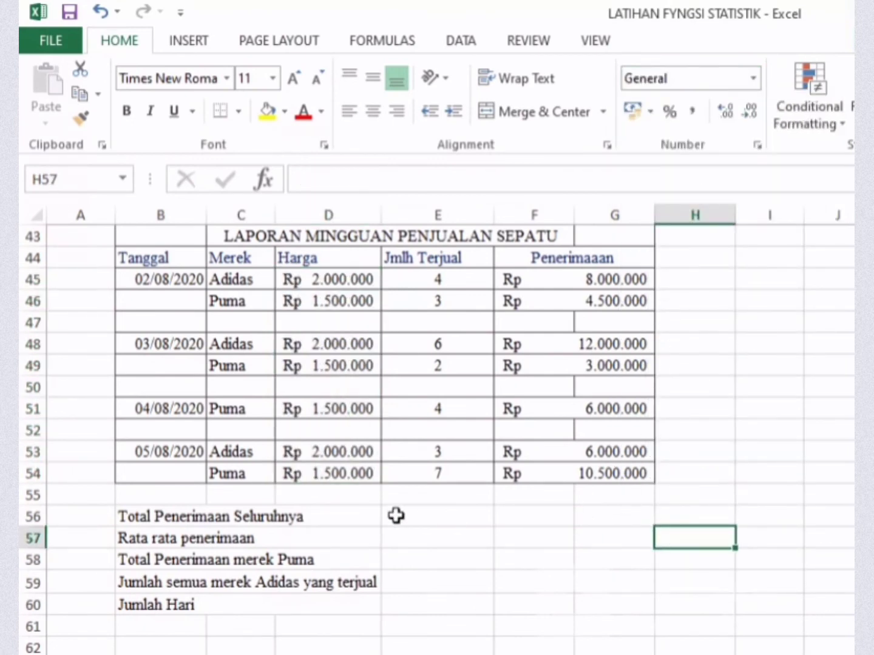
pyautogui.click(423, 522)
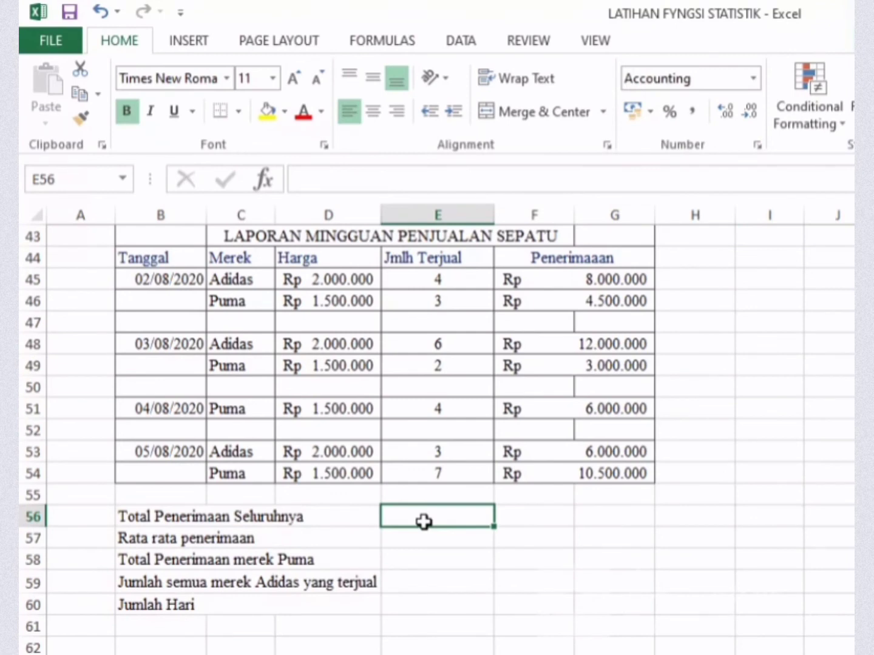
pyautogui.write('=SUM')
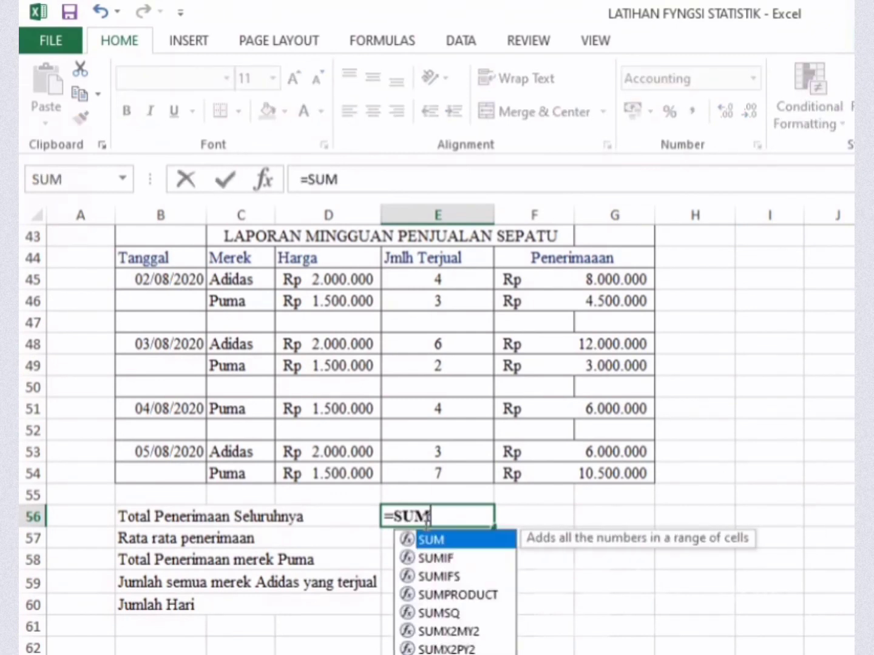
pyautogui.write('(')
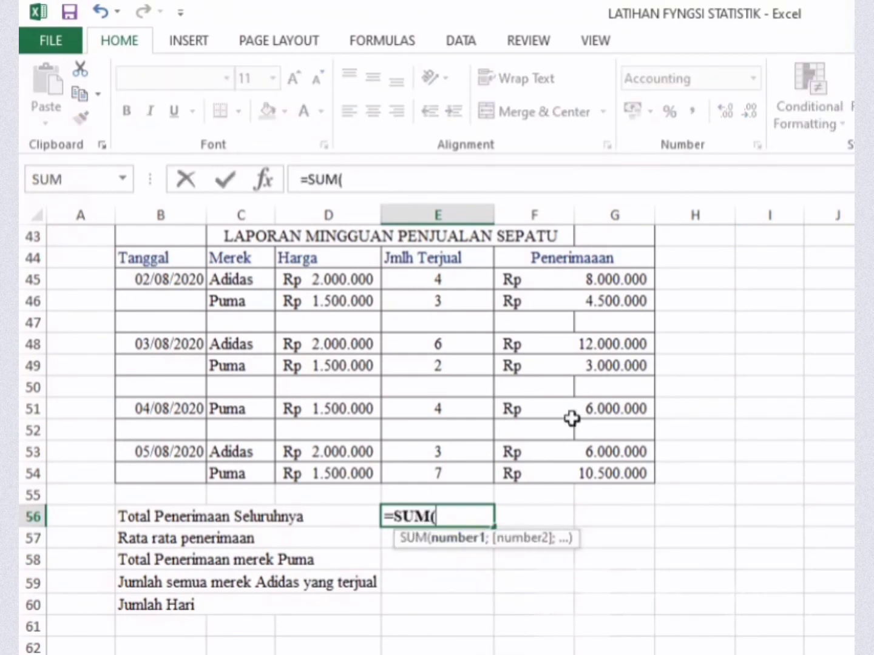
pyautogui.moveTo(623, 283); pyautogui.dragTo(623, 283)
pyautogui.hotkey('shift', 'Down')
pyautogui.hotkey('shift', 'Down')
pyautogui.hotkey('shift', 'Down')
pyautogui.hotkey('shift', 'Down')
pyautogui.hotkey('shift', 'Down')
pyautogui.hotkey('shift', 'Down')
pyautogui.hotkey('shift', 'Down')
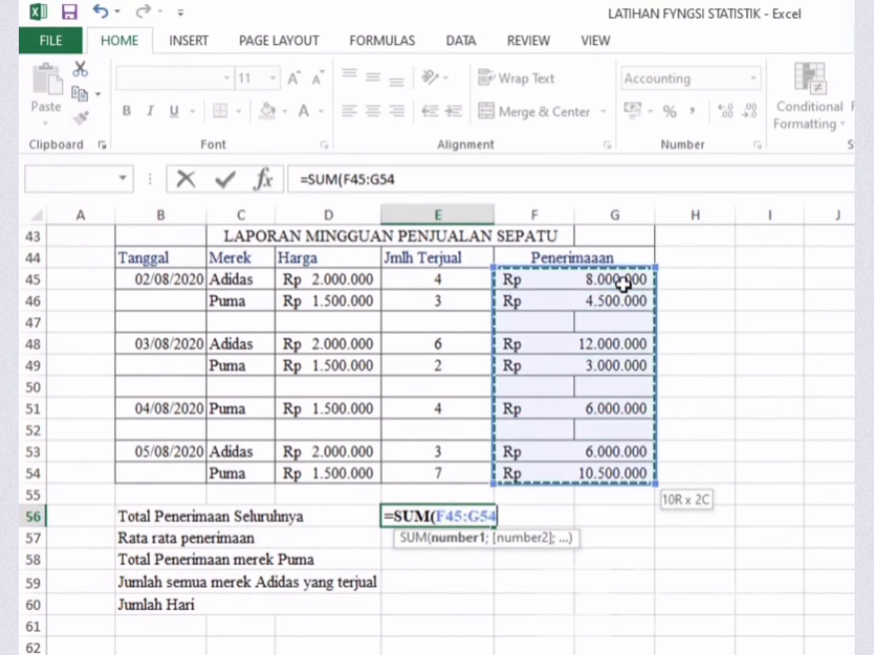
pyautogui.press('Return')
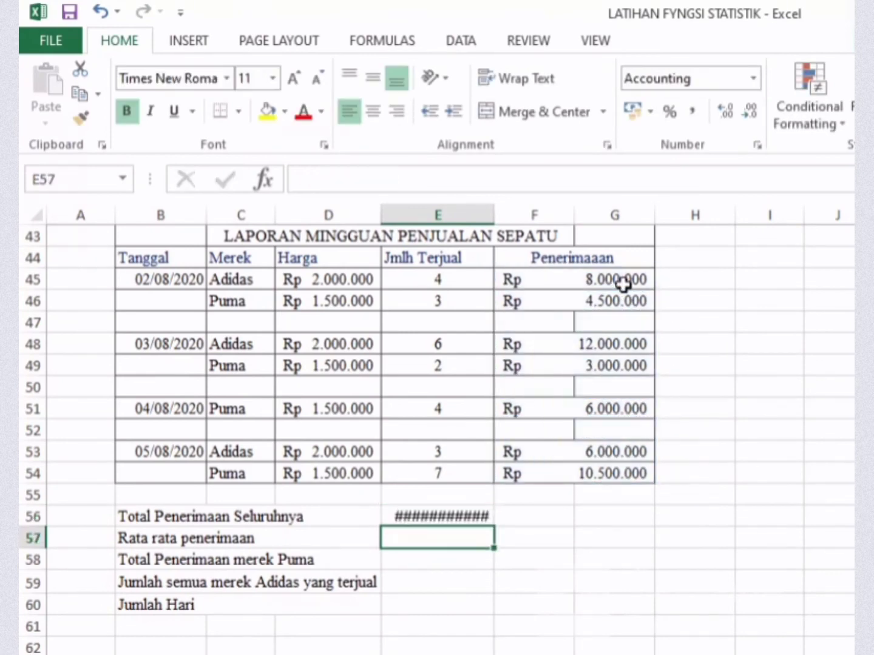
# Widen column E enough to show the full Total Penerimaan Seluruhnya amount.
pyautogui.click(471, 210)
pyautogui.moveTo(490, 215); pyautogui.dragTo(513, 216)
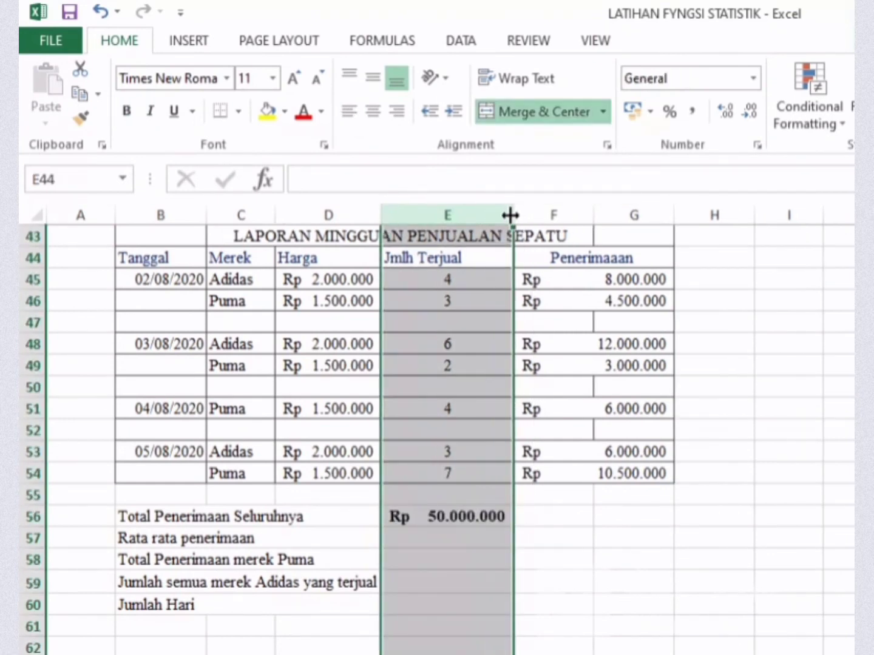
pyautogui.click(462, 549)
# Enter the formula =AVERAGE(F45:G54) in E57 for Rata rata penerimaan.
pyautogui.click(451, 541)
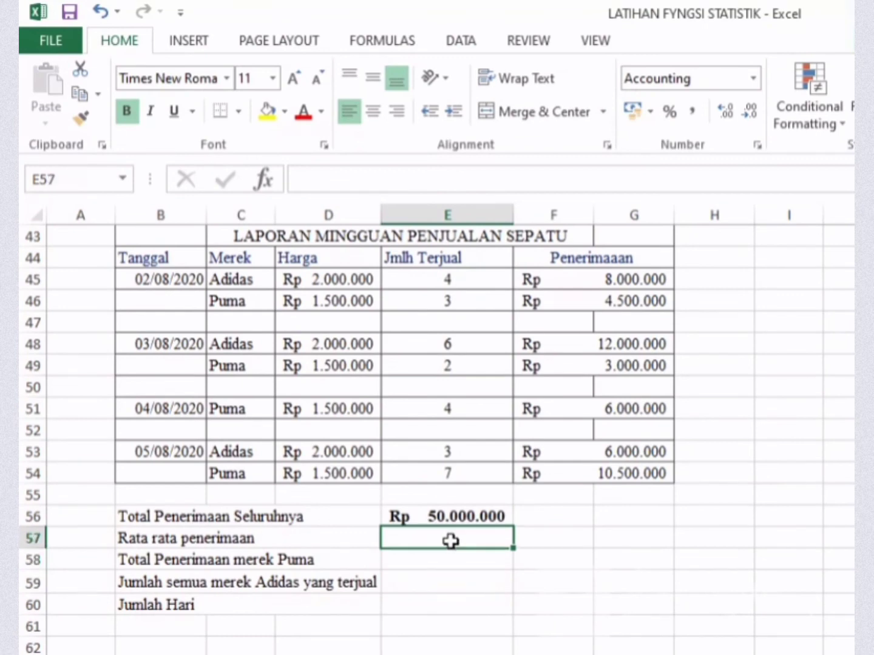
pyautogui.write('=AVER')
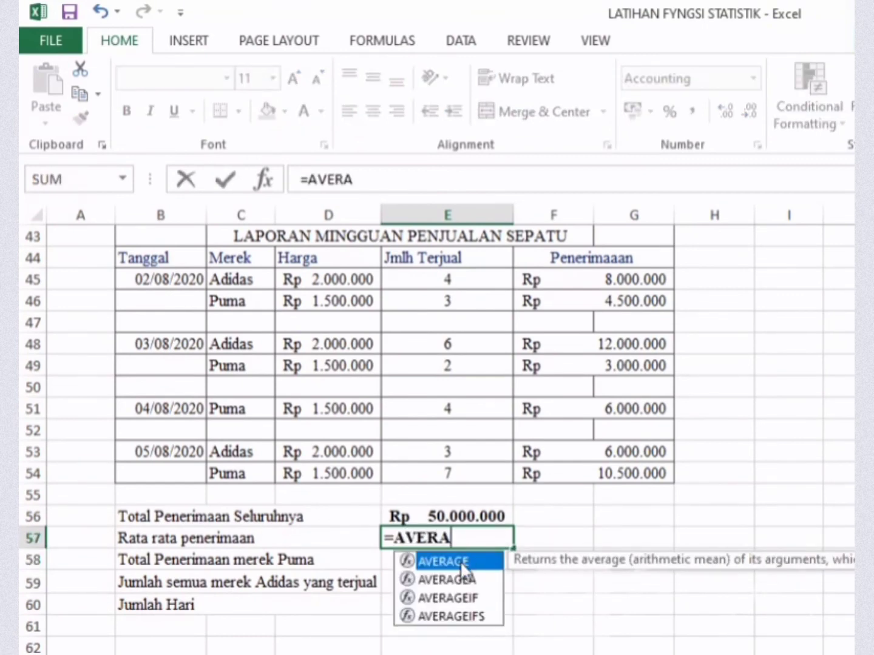
pyautogui.write('A')
pyautogui.doubleClick(462, 570)
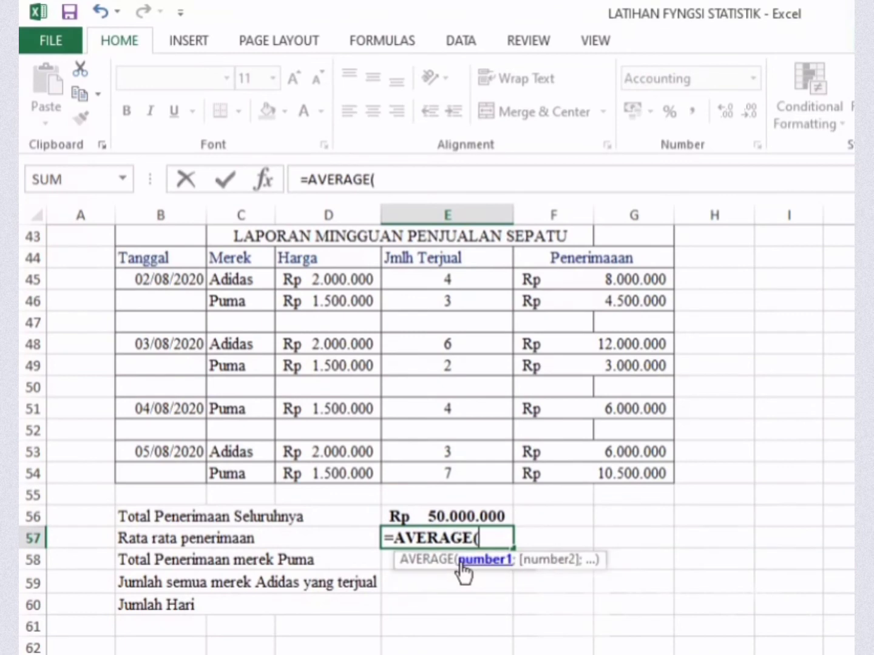
pyautogui.click(625, 279)
pyautogui.hotkey('shift', 'Down')
pyautogui.hotkey('shift', 'Down')
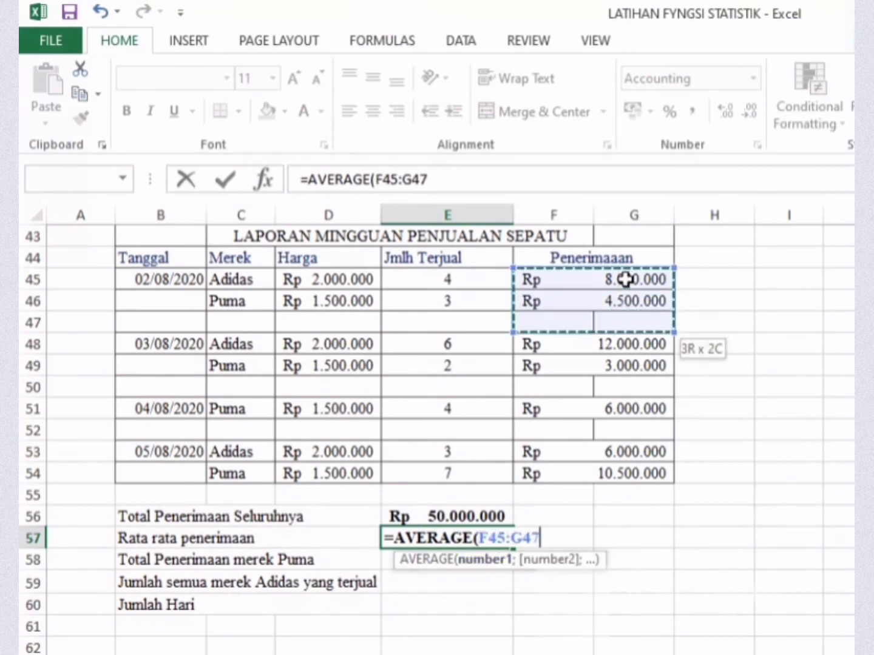
pyautogui.hotkey('shift', 'Down')
pyautogui.hotkey('shift', 'Down')
pyautogui.hotkey('shift', 'Down')
pyautogui.hotkey('shift', 'Down')
pyautogui.hotkey('shift', 'Down')
pyautogui.hotkey('shift', 'Down')
pyautogui.hotkey('shift', 'Down')
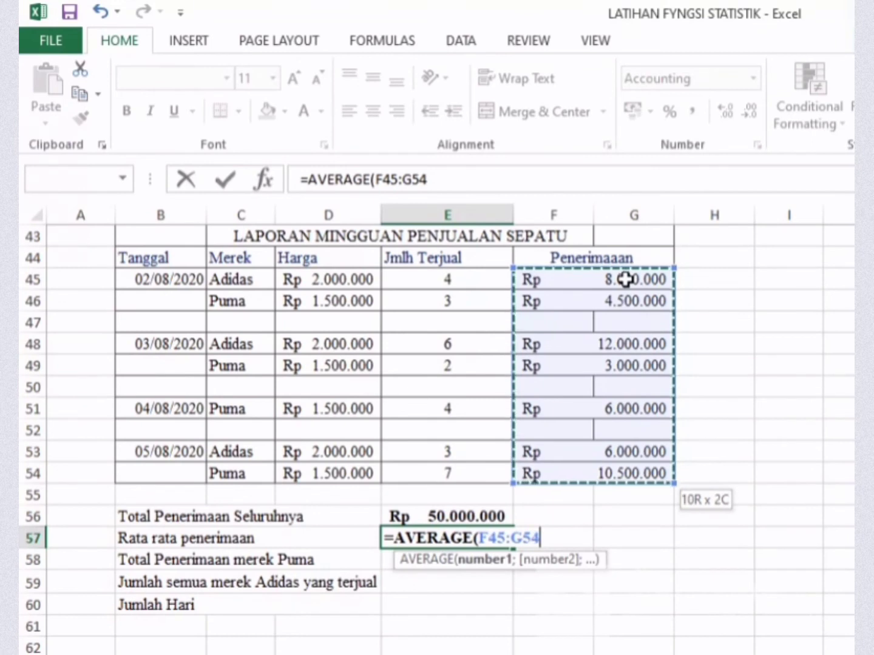
pyautogui.press('Return')
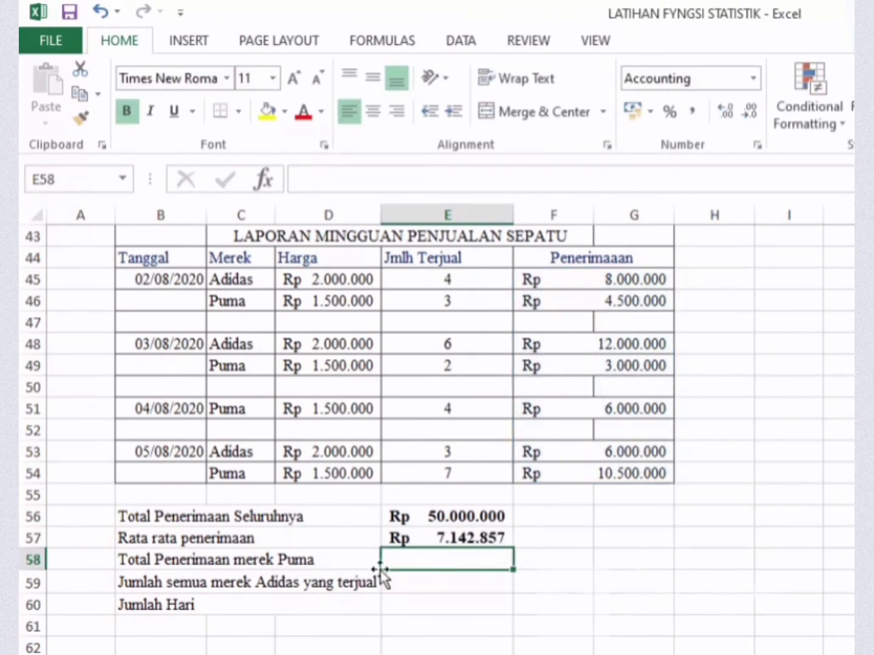
# Enter the formula =SUM(F46;F49;F51;F54) in E58 for Total Penerimaan merek Puma.
pyautogui.doubleClick(459, 569)
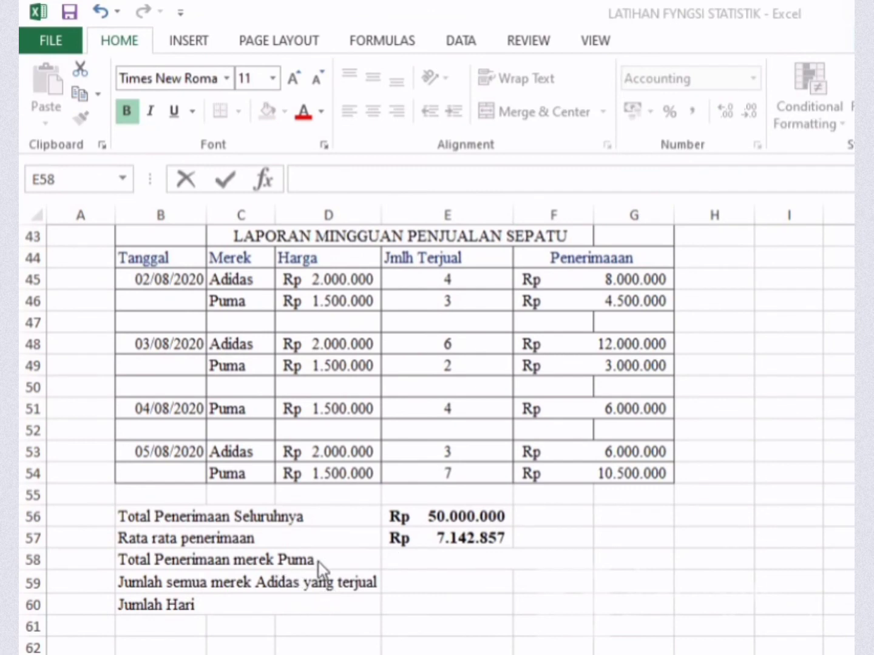
pyautogui.click(439, 559)
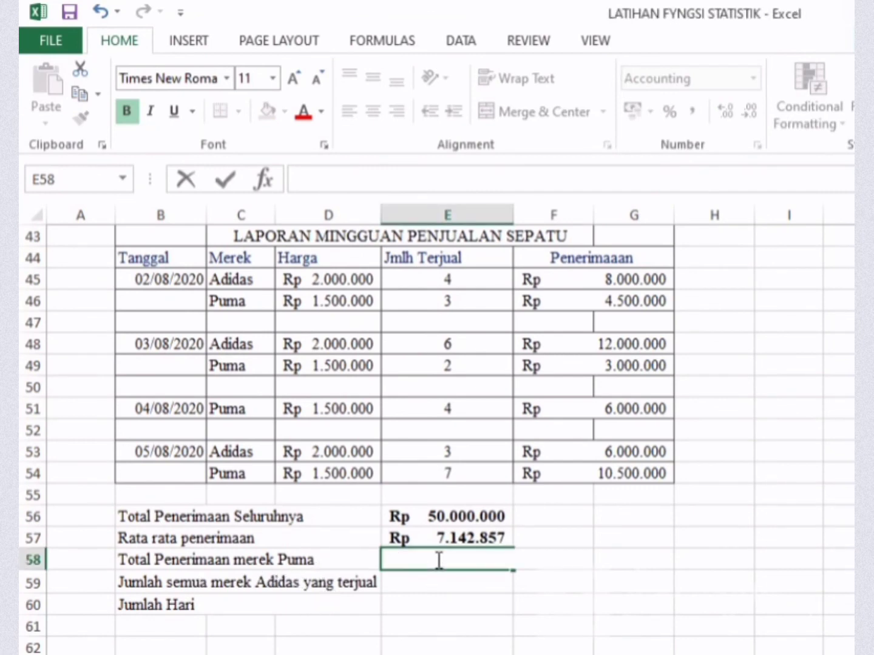
pyautogui.write('=SUM')
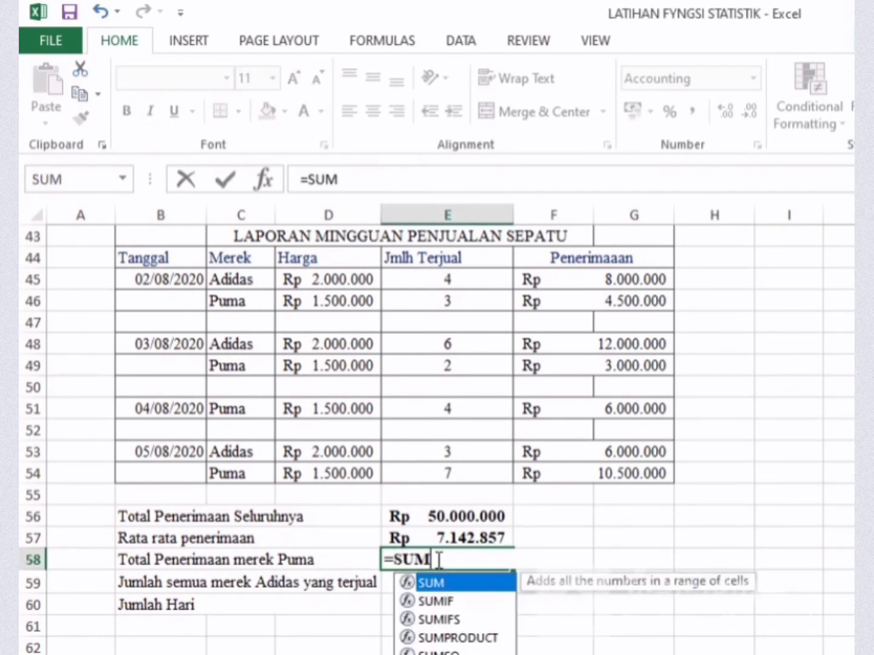
pyautogui.doubleClick(481, 584)
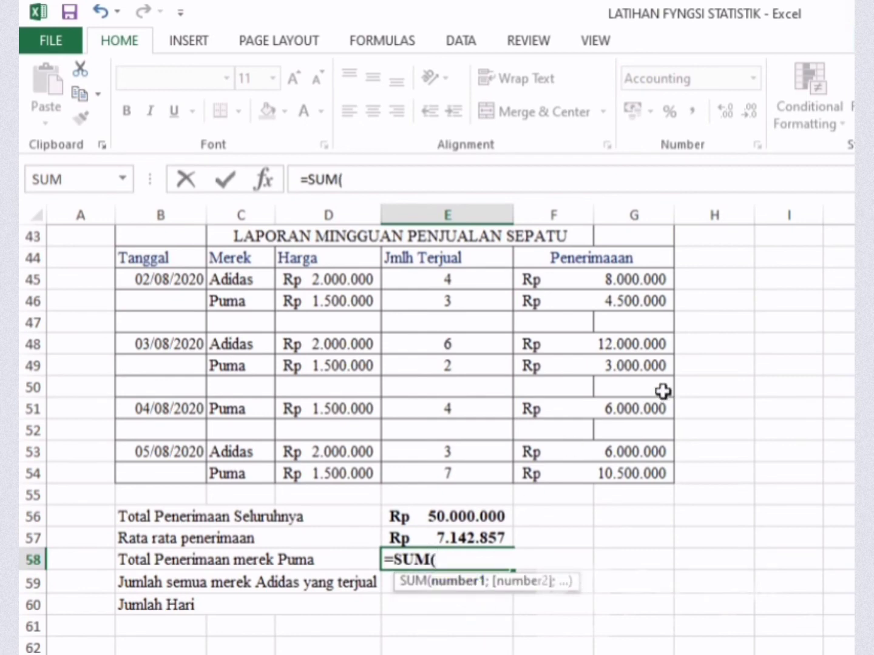
pyautogui.click(637, 300)
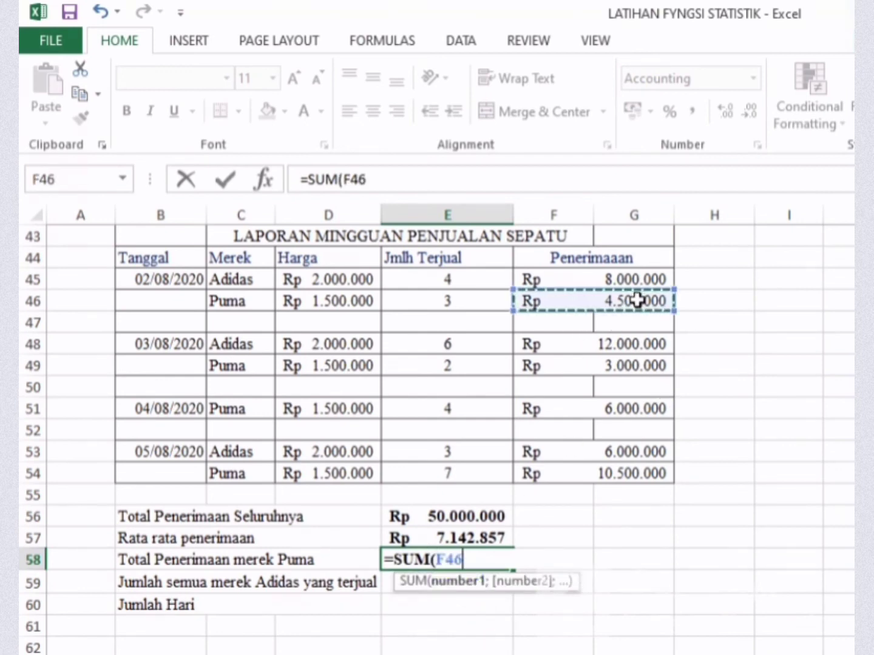
pyautogui.click(598, 365)
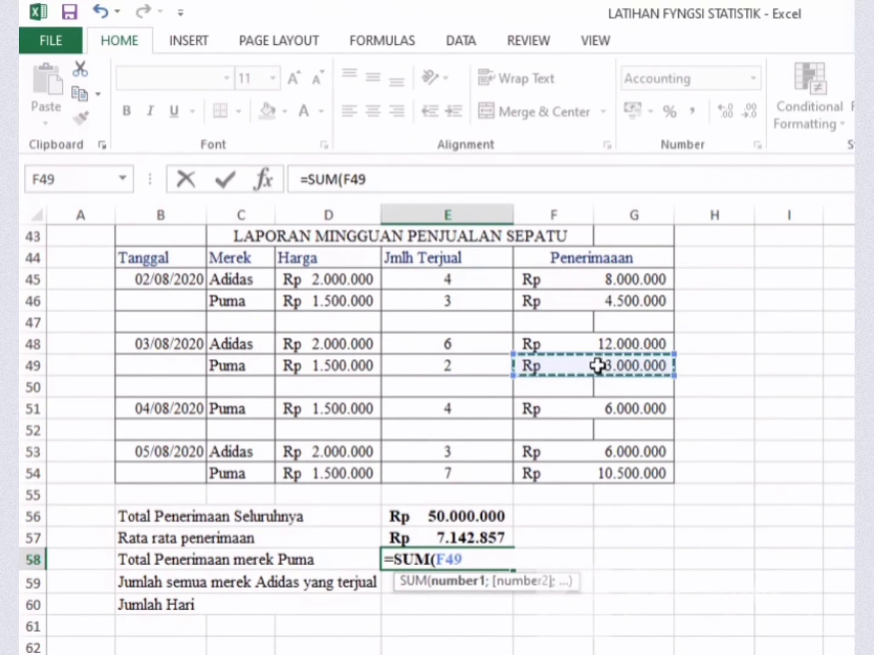
pyautogui.click(608, 305)
pyautogui.write(';')
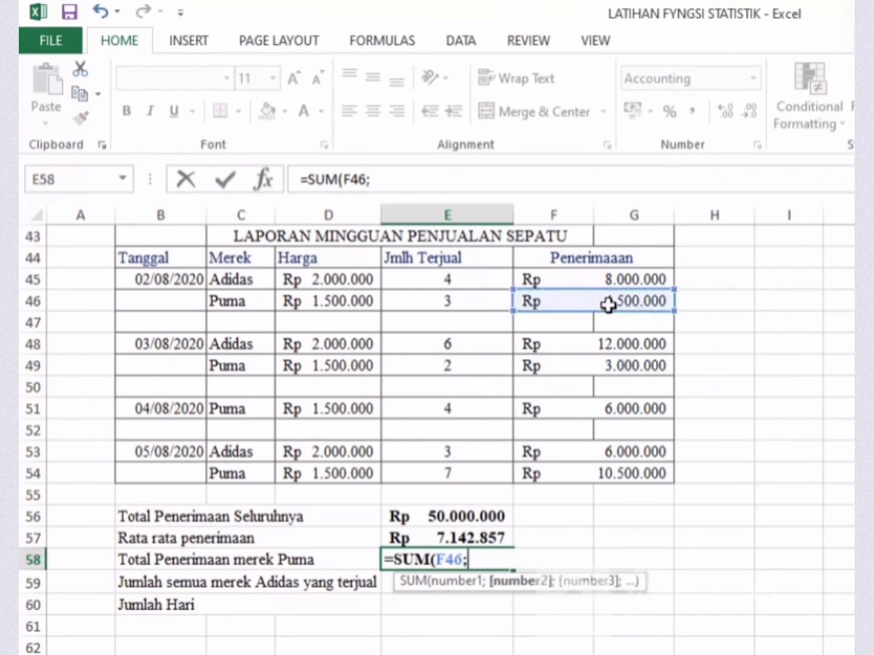
pyautogui.click(603, 366)
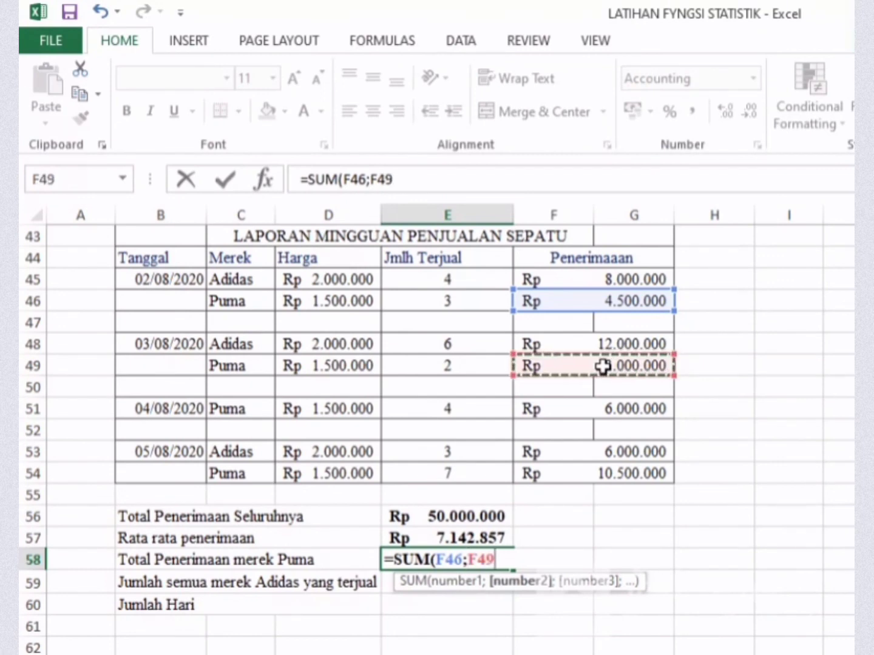
pyautogui.write(';')
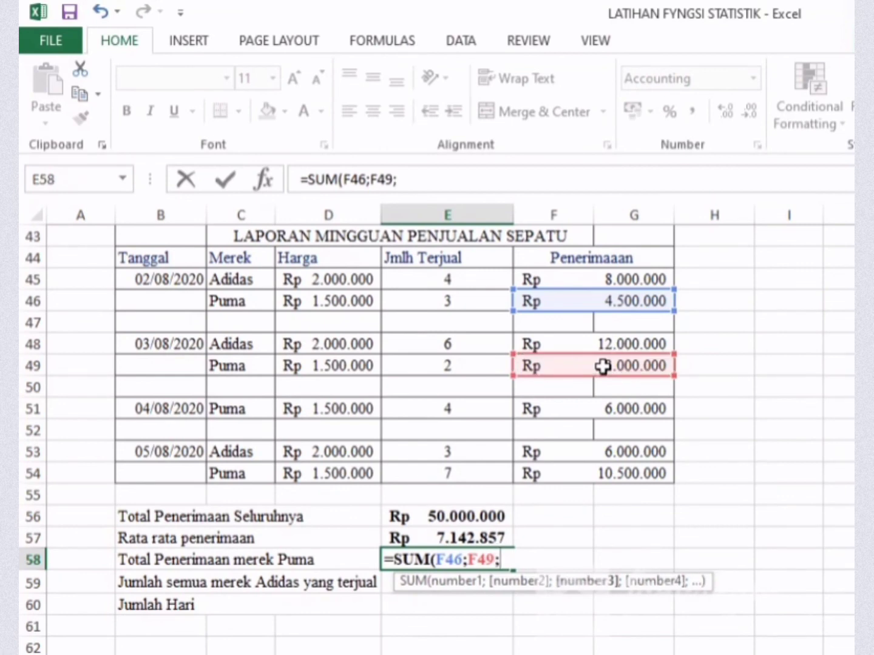
pyautogui.click(599, 409)
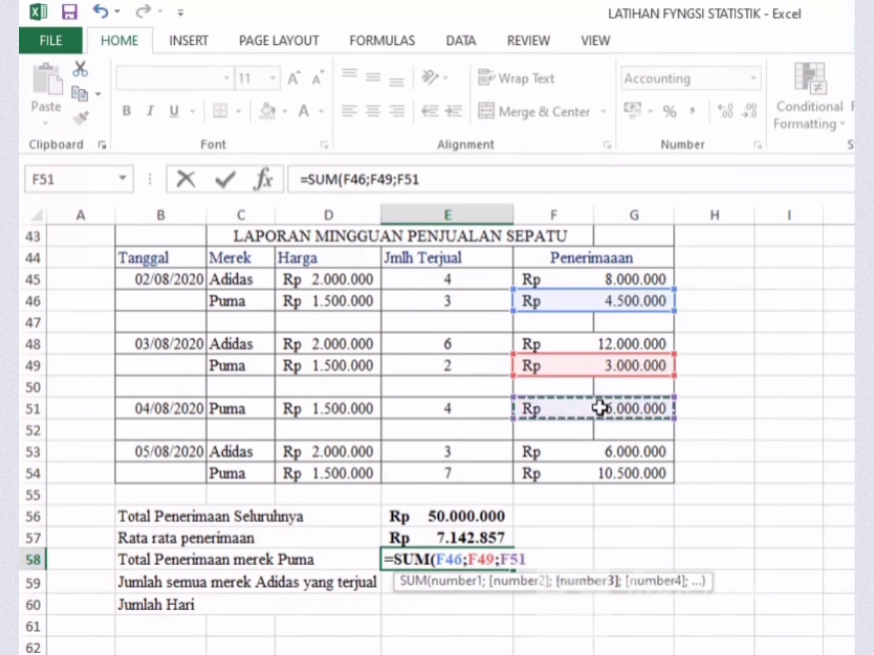
pyautogui.write(';')
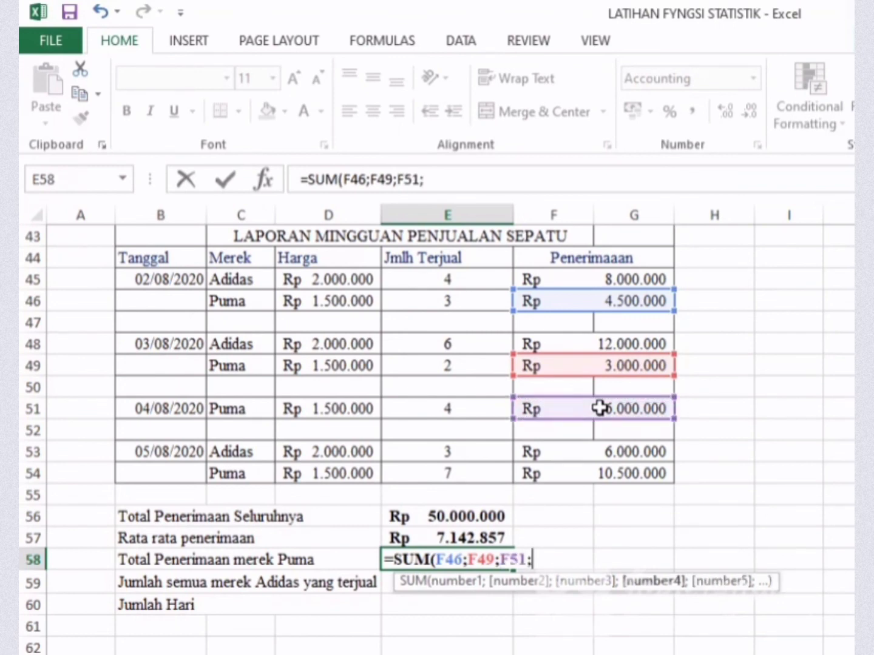
pyautogui.click(600, 474)
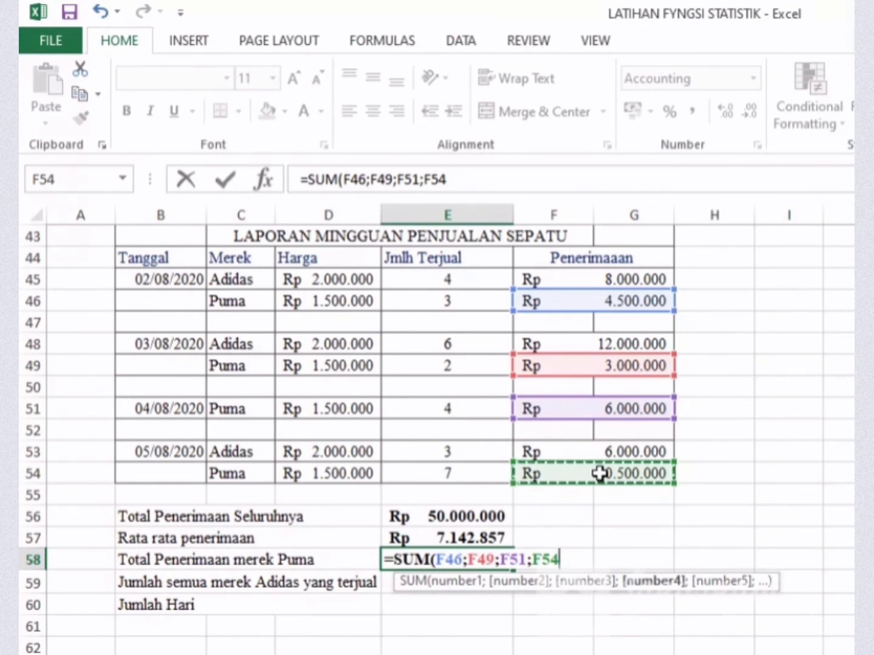
pyautogui.press('Return')
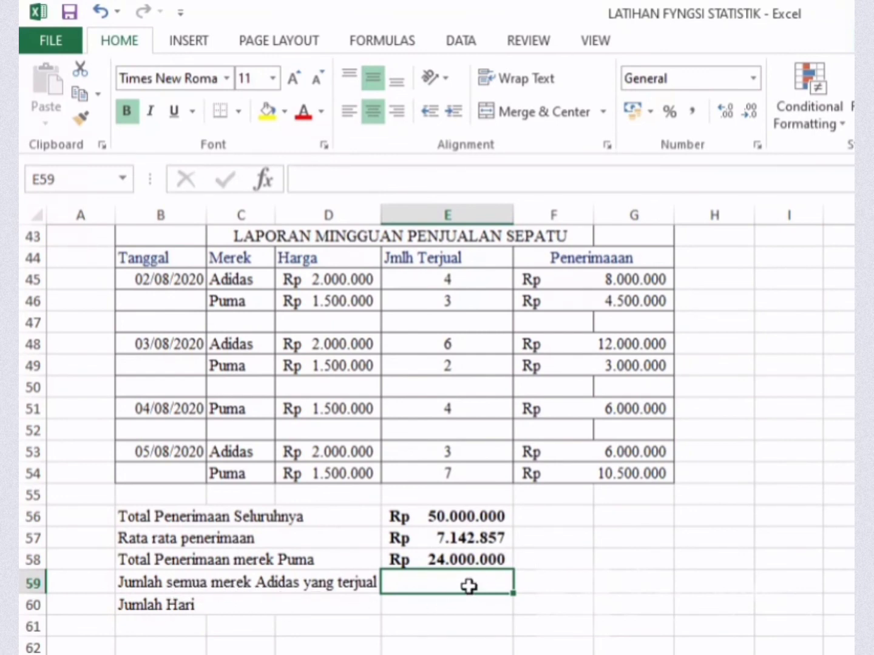
# Enter the formula =SUM(E45;E48;E53) in E59 for the number of Adidas shoes sold.
pyautogui.write('=SUM')
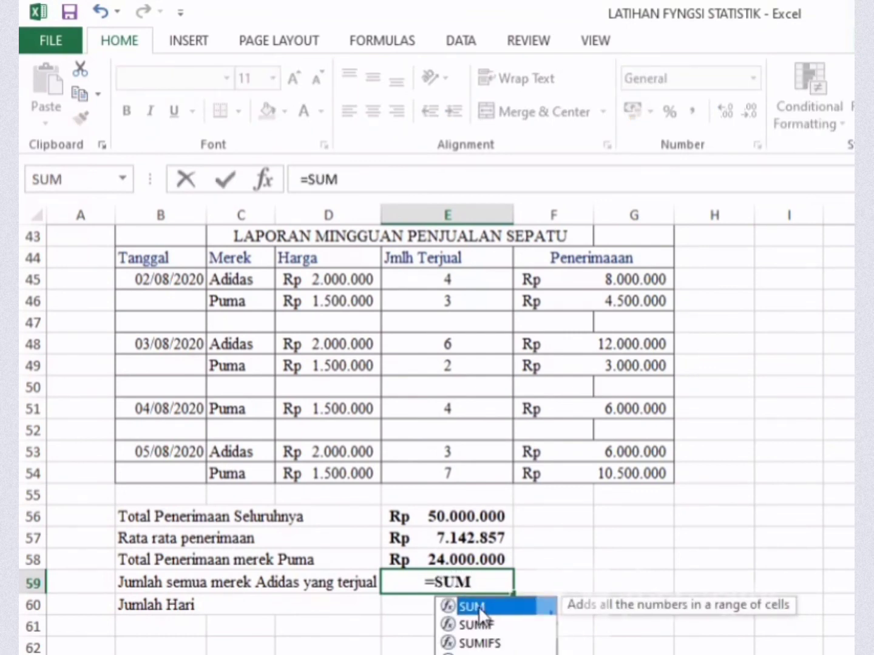
pyautogui.doubleClick(477, 604)
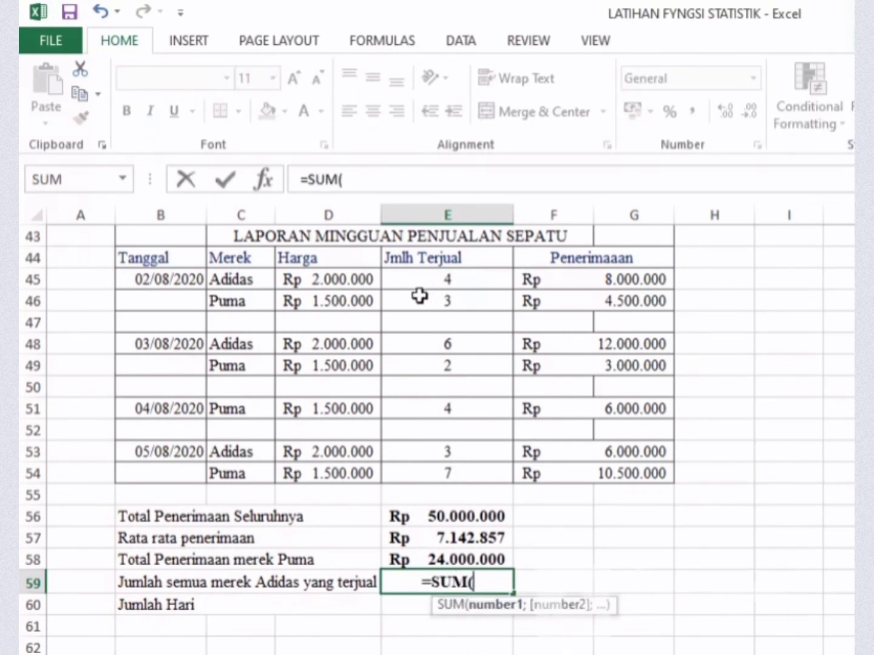
pyautogui.click(455, 280)
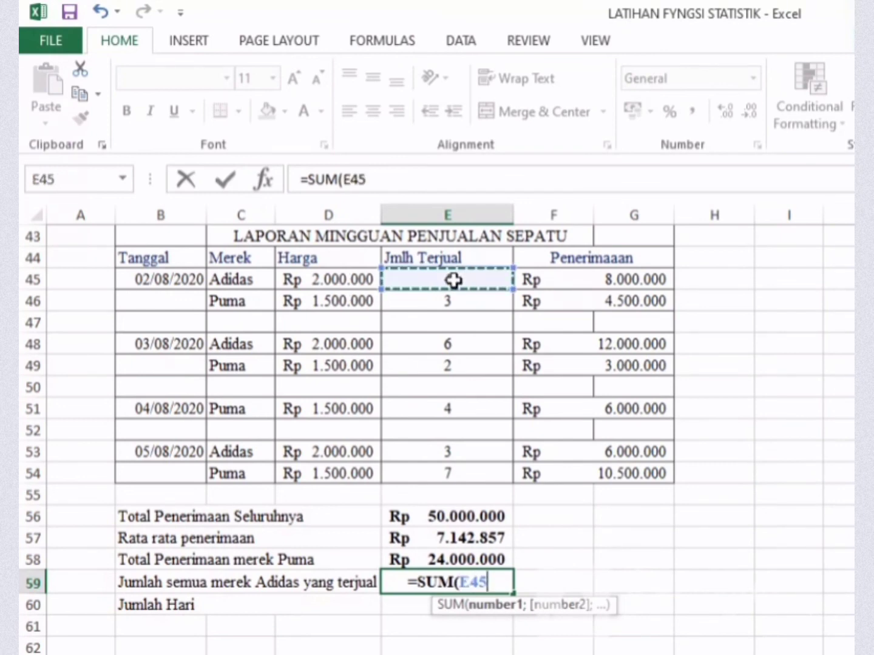
pyautogui.write(';')
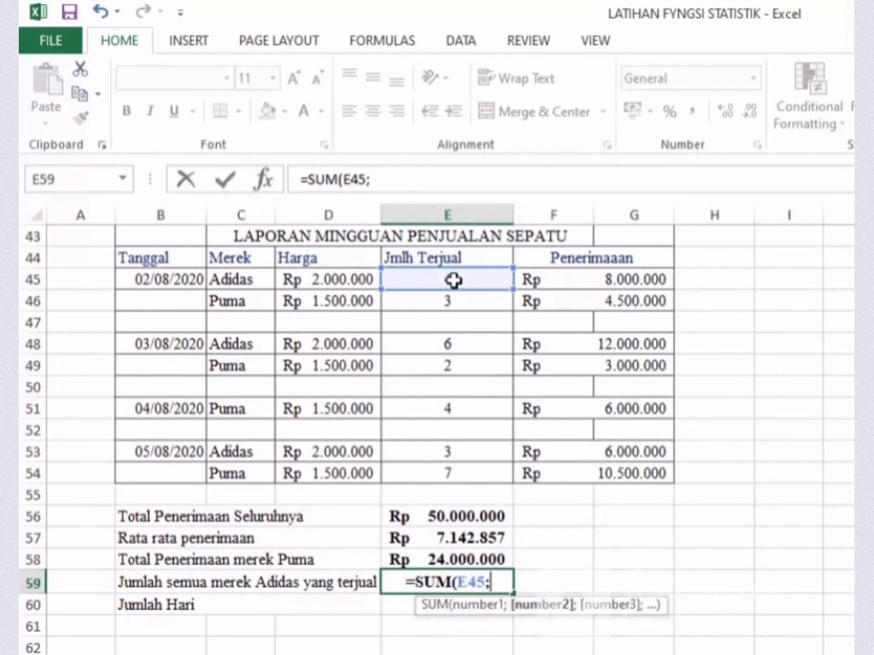
pyautogui.click(430, 339)
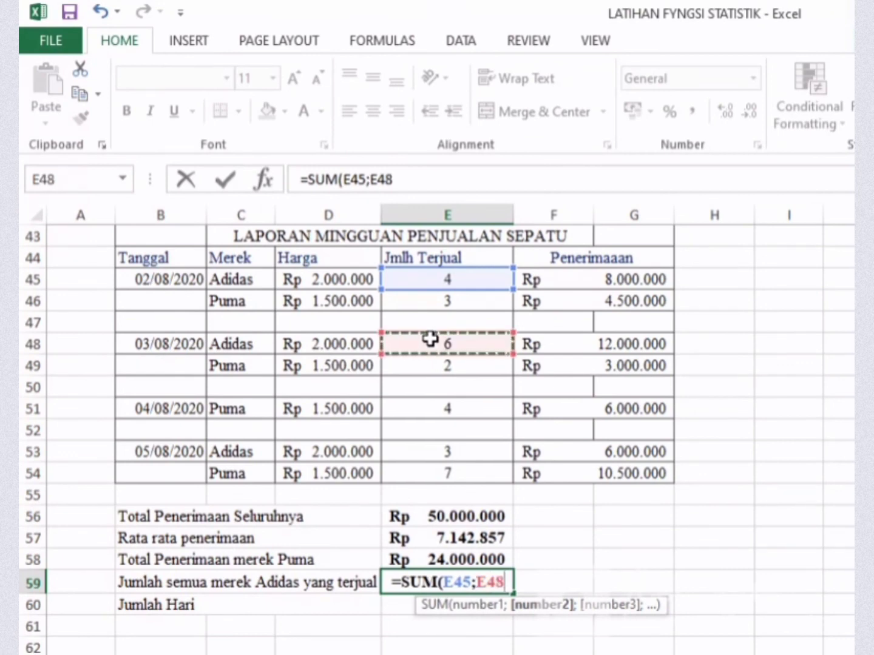
pyautogui.write(';')
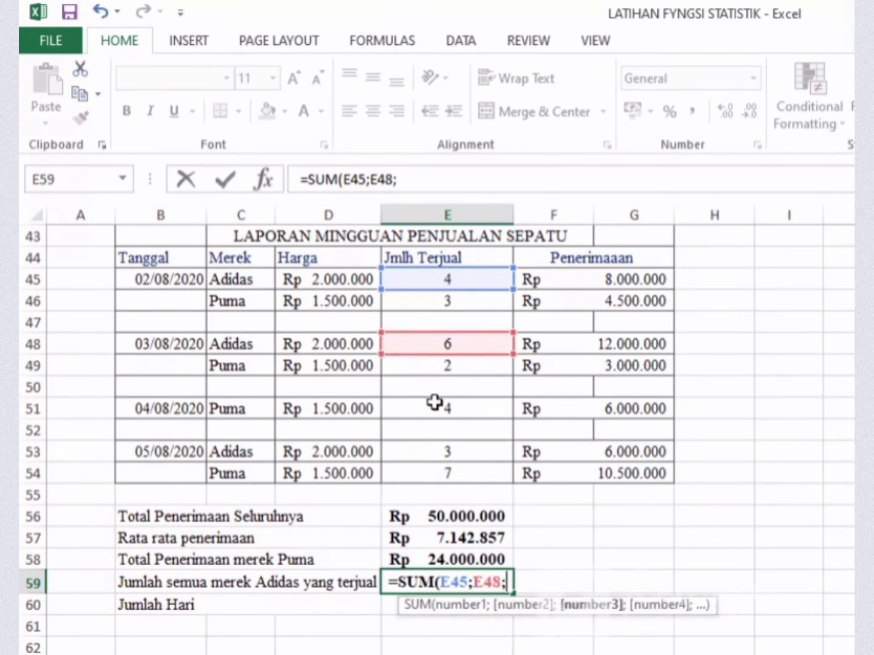
pyautogui.click(430, 452)
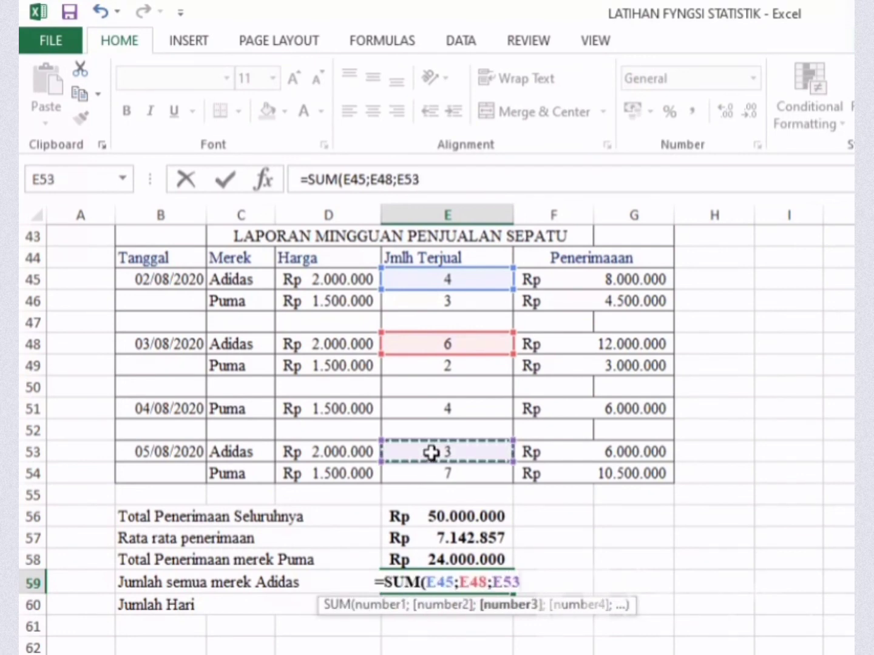
pyautogui.press('Return')
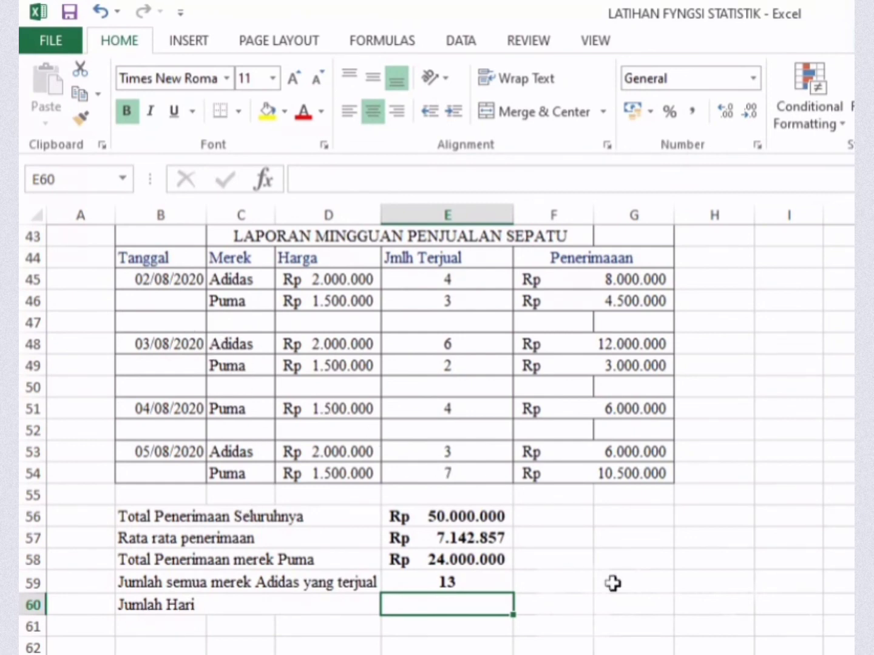
# Enter the formula =COUNT(B45:B54) in E60 for Jumlah Hari.
pyautogui.write('=C')
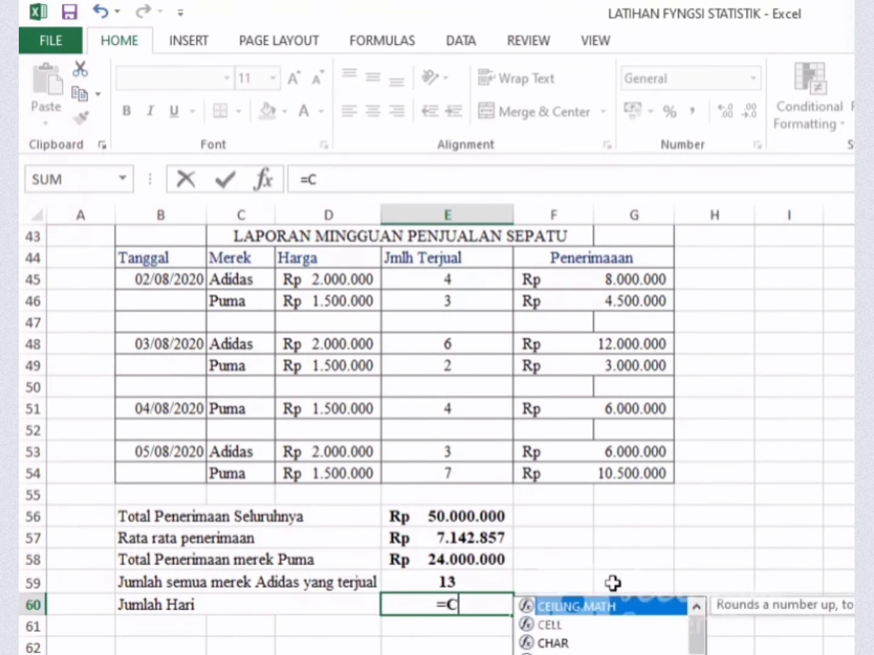
pyautogui.write('OUNT')
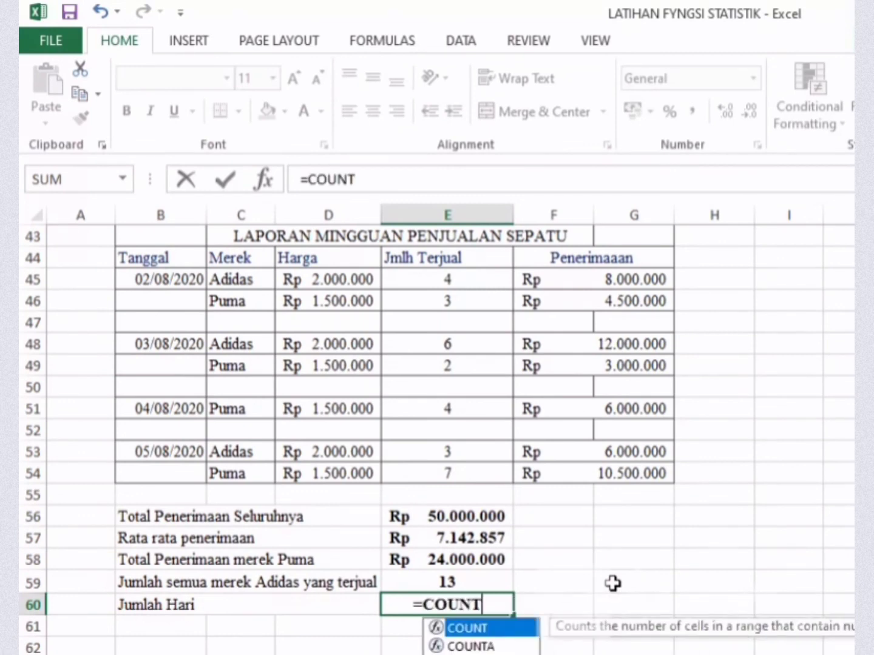
pyautogui.doubleClick(500, 628)
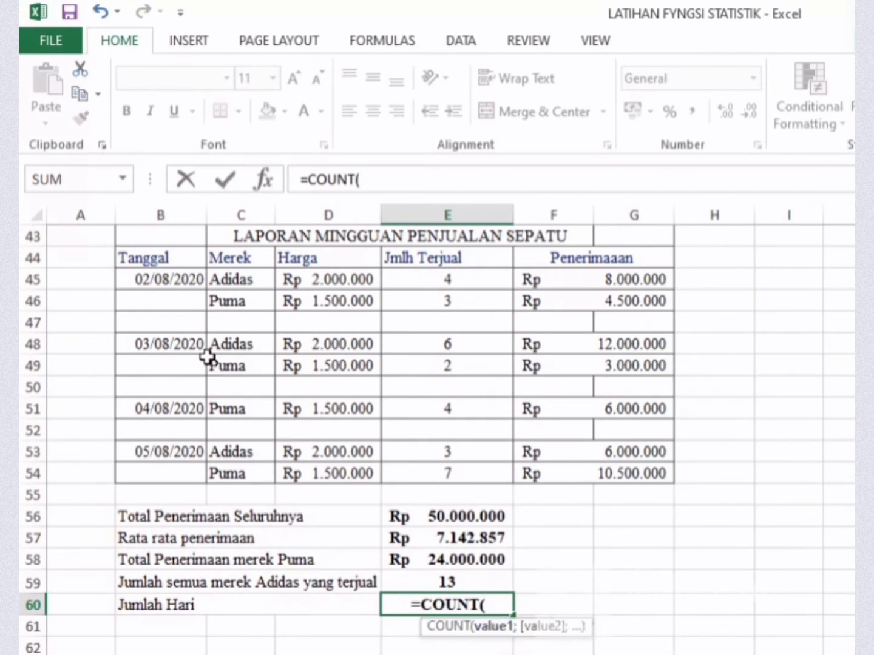
pyautogui.click(165, 280)
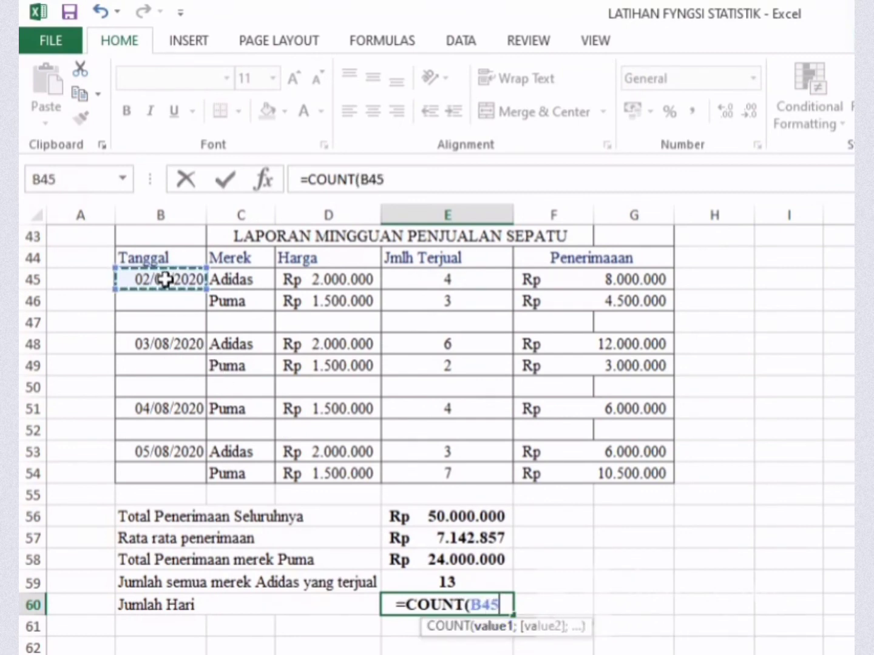
pyautogui.hotkey('shift', 'Down')
pyautogui.hotkey('shift', 'Down')
pyautogui.hotkey('shift', 'Down')
pyautogui.hotkey('shift', 'Down')
pyautogui.hotkey('shift', 'Down')
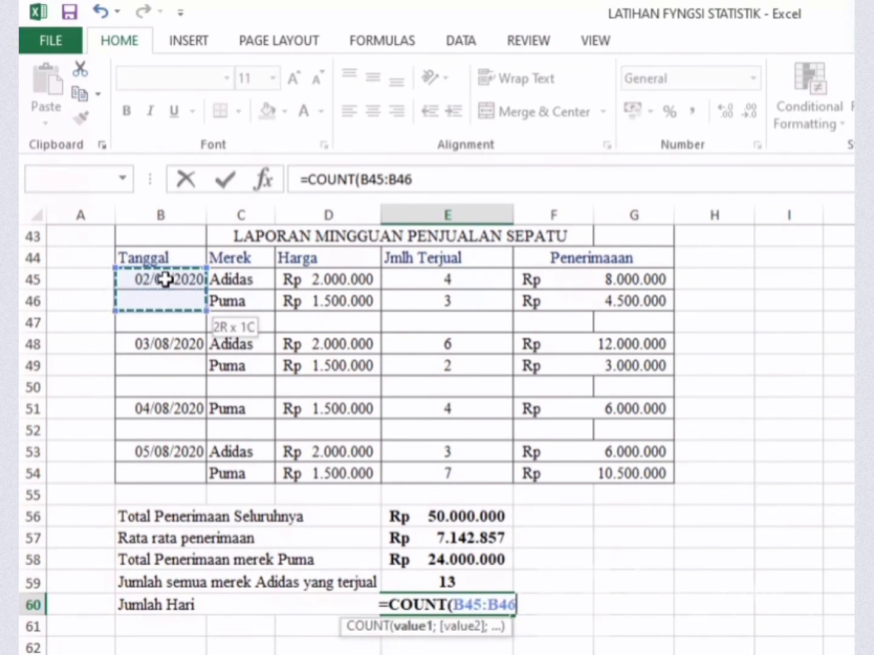
pyautogui.hotkey('shift', 'Down')
pyautogui.hotkey('shift', 'Down')
pyautogui.hotkey('shift', 'Down')
pyautogui.hotkey('shift', 'Down')
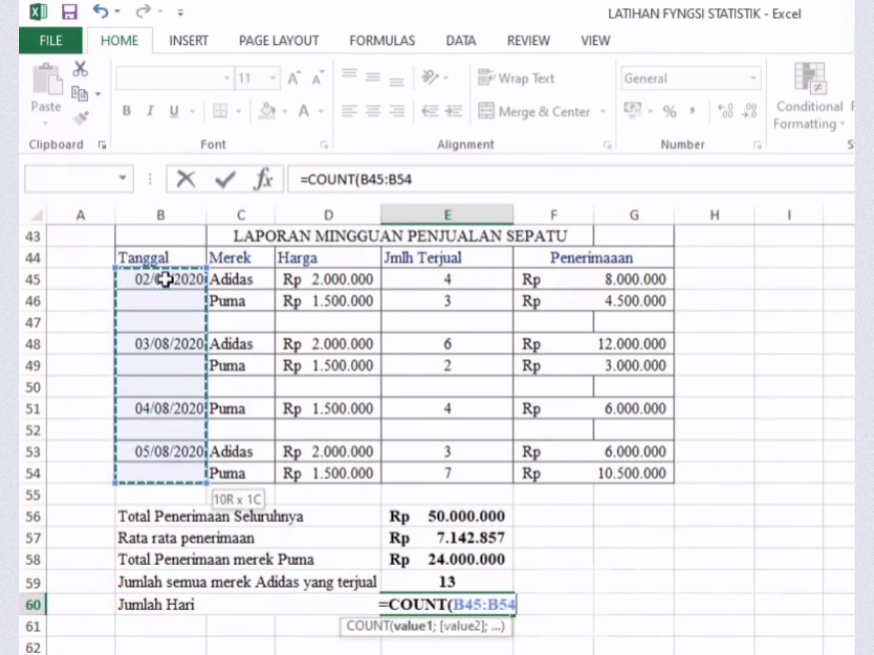
pyautogui.press('Return')
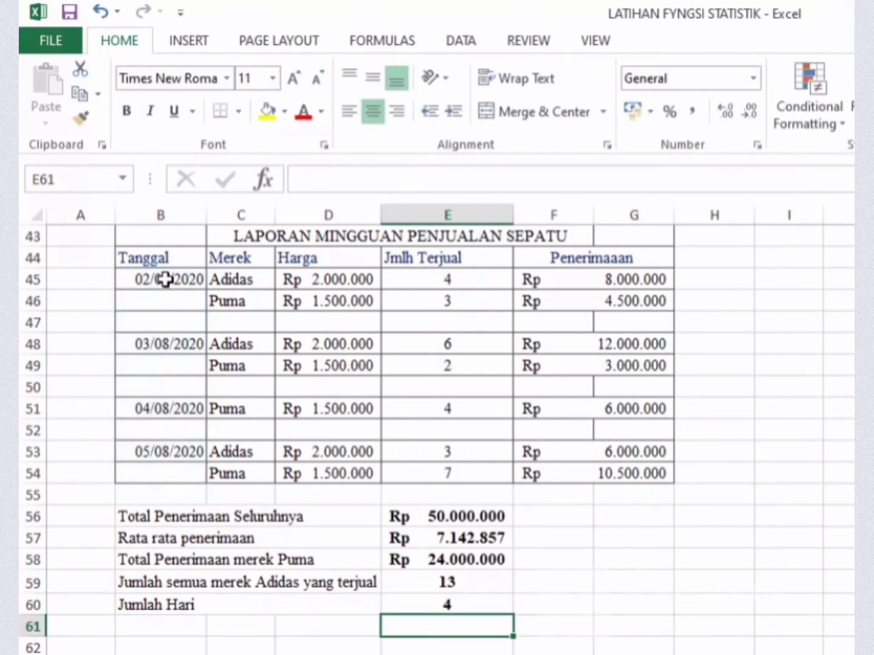
# Review the completed shoe sales report, the accounting grade sheet and the first grade sheet with their summary rows.
pyautogui.click(547, 513)
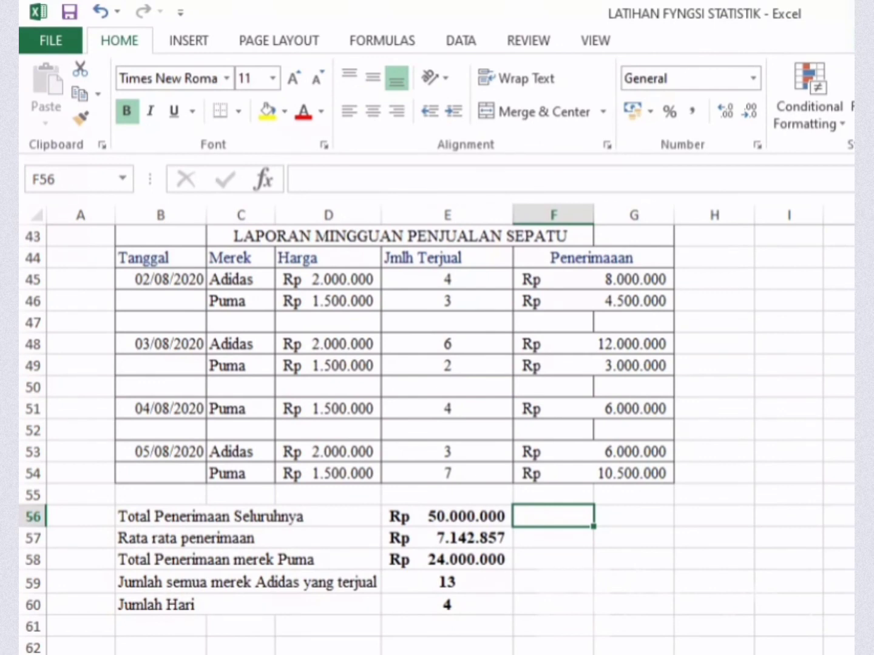
pyautogui.scroll(1, 437, 437)
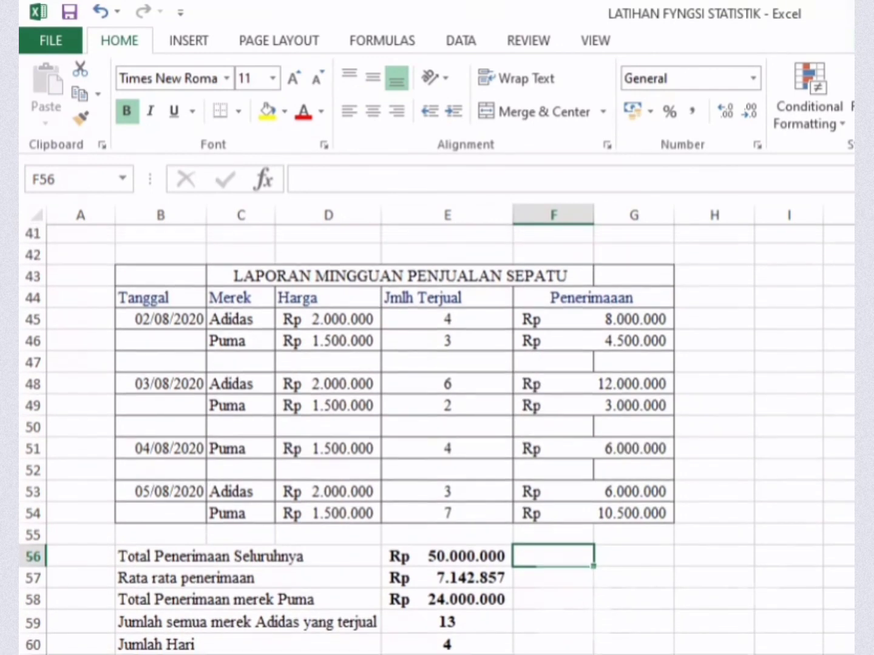
pyautogui.scroll(-1, 436, 437)
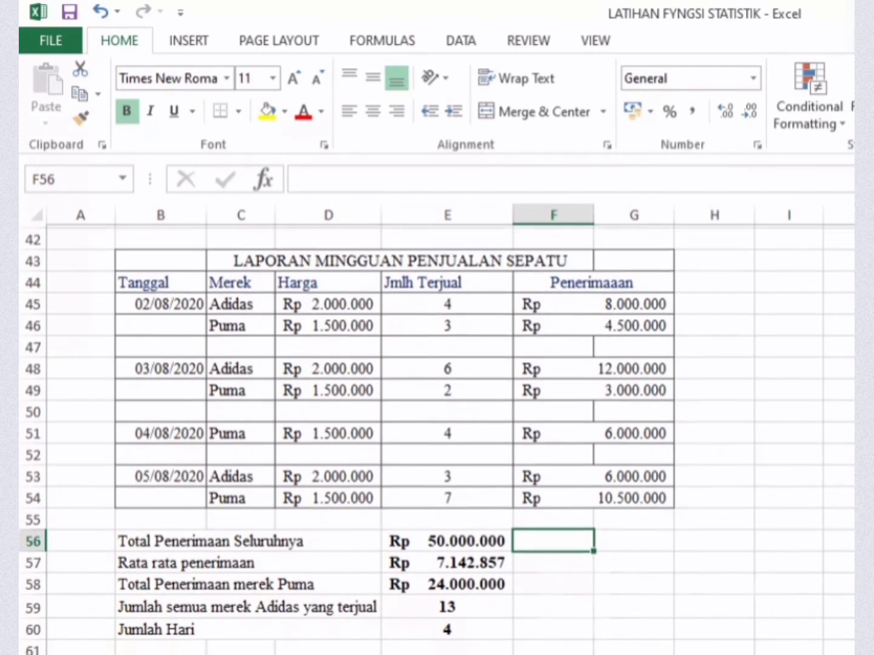
pyautogui.scroll(4, 437, 437)
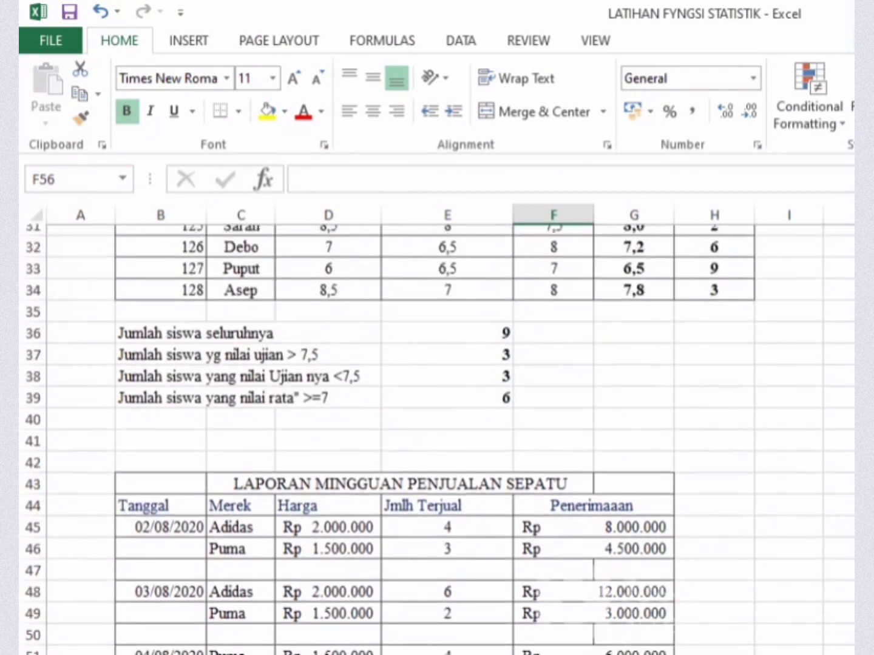
pyautogui.scroll(1, 436, 437)
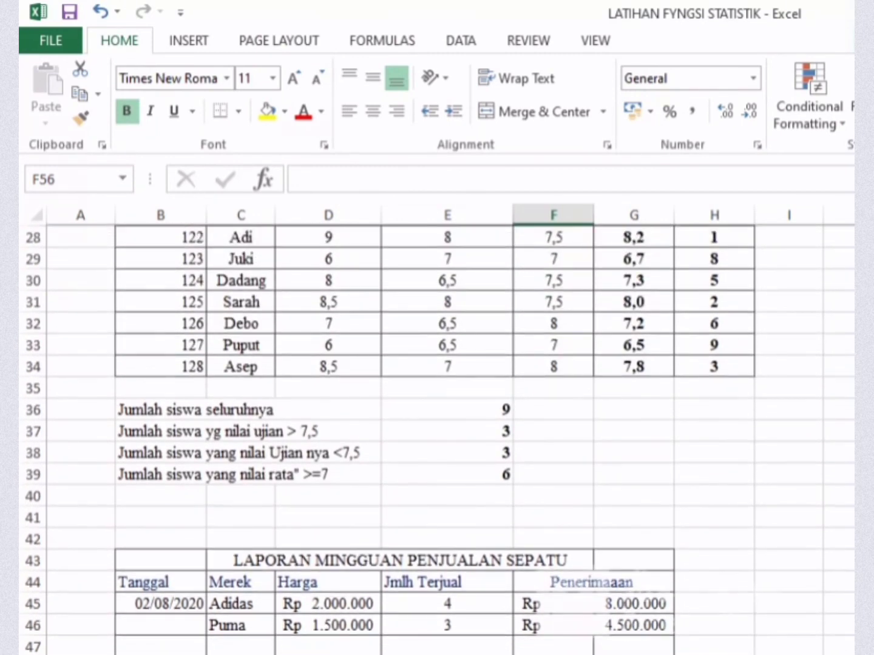
pyautogui.scroll(2, 437, 437)
pyautogui.scroll(1, 437, 437)
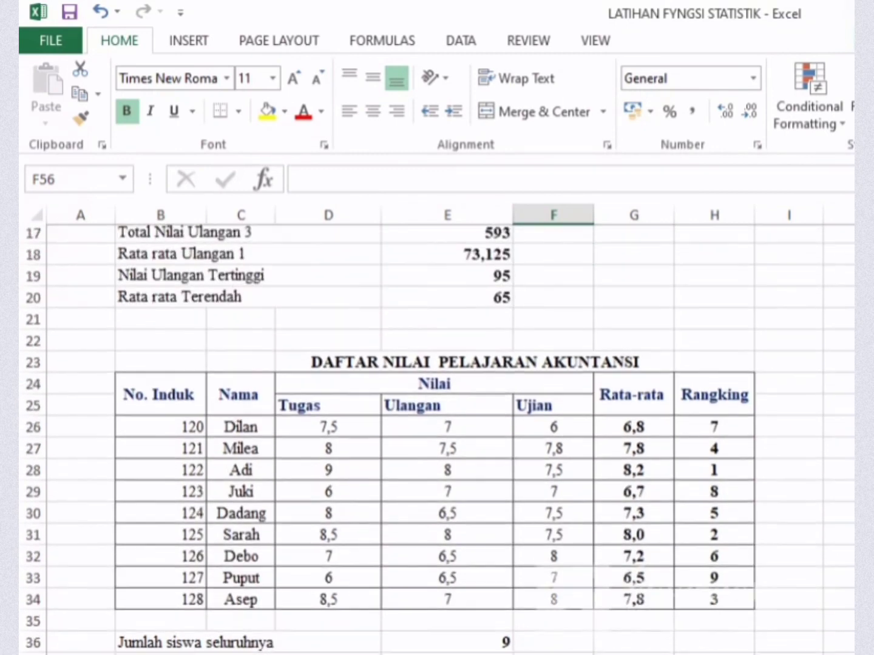
pyautogui.moveTo(852, 368); pyautogui.dragTo(852, 323)
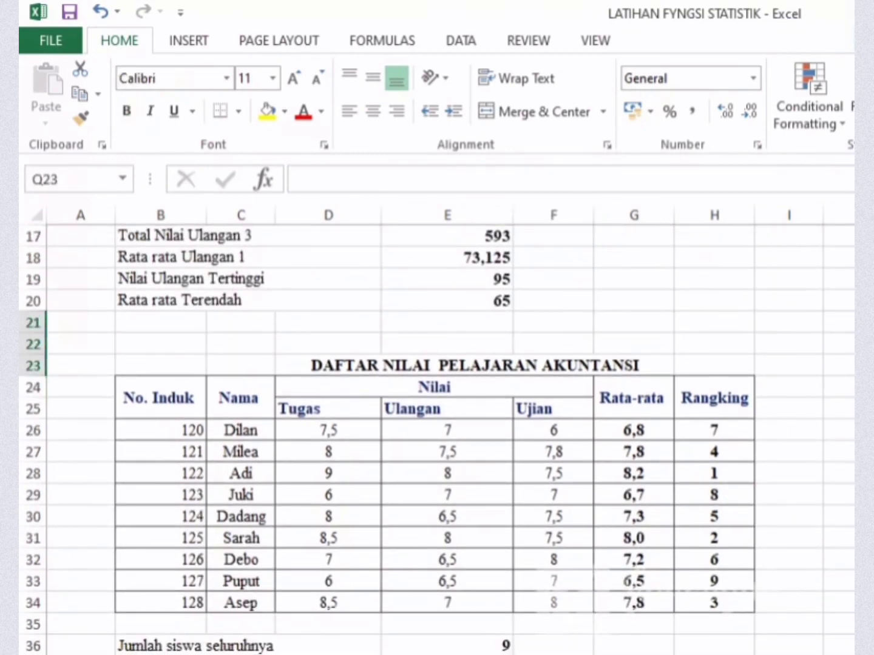
pyautogui.scroll(2, 437, 437)
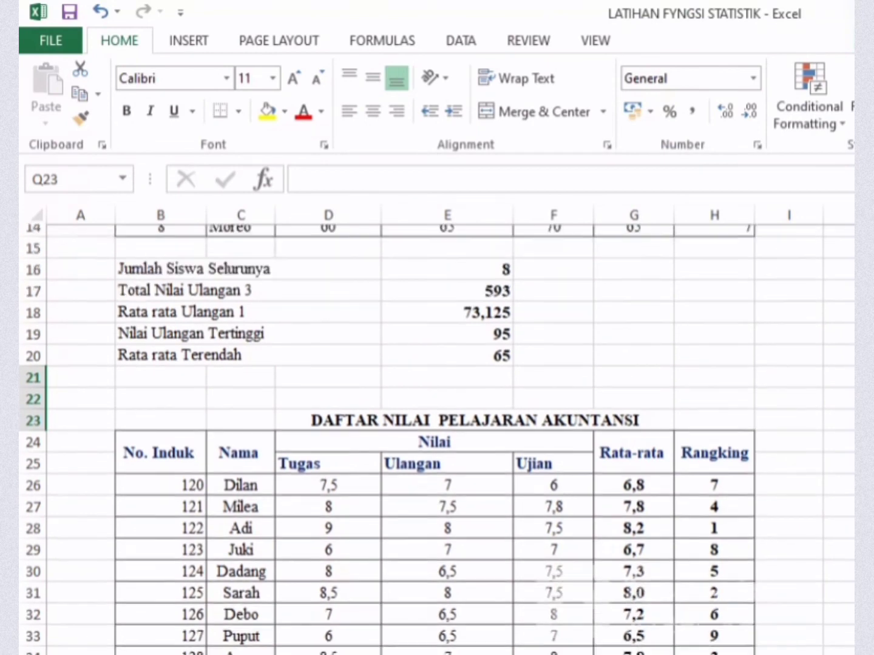
pyautogui.scroll(1, 437, 437)
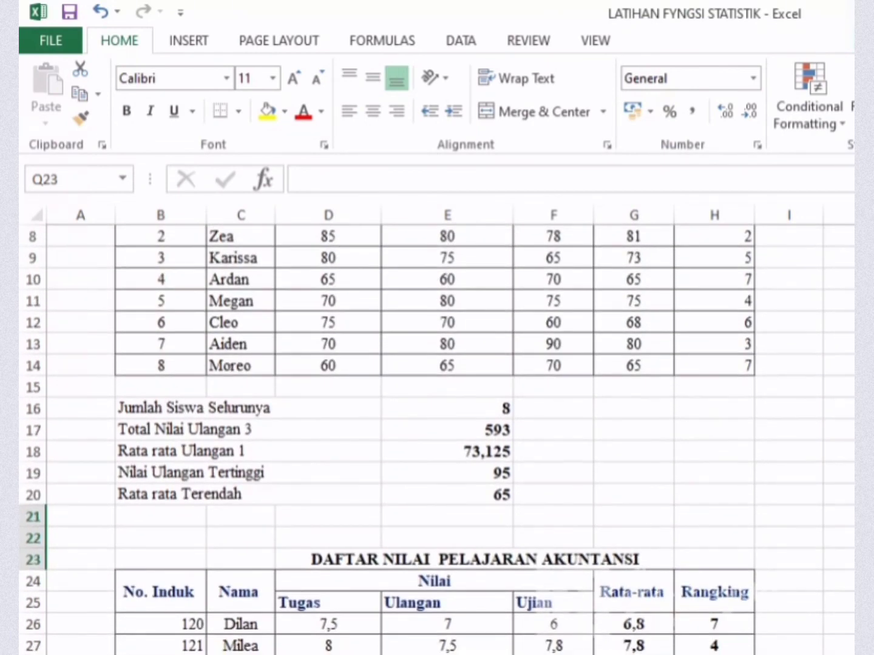
pyautogui.scroll(1, 437, 437)
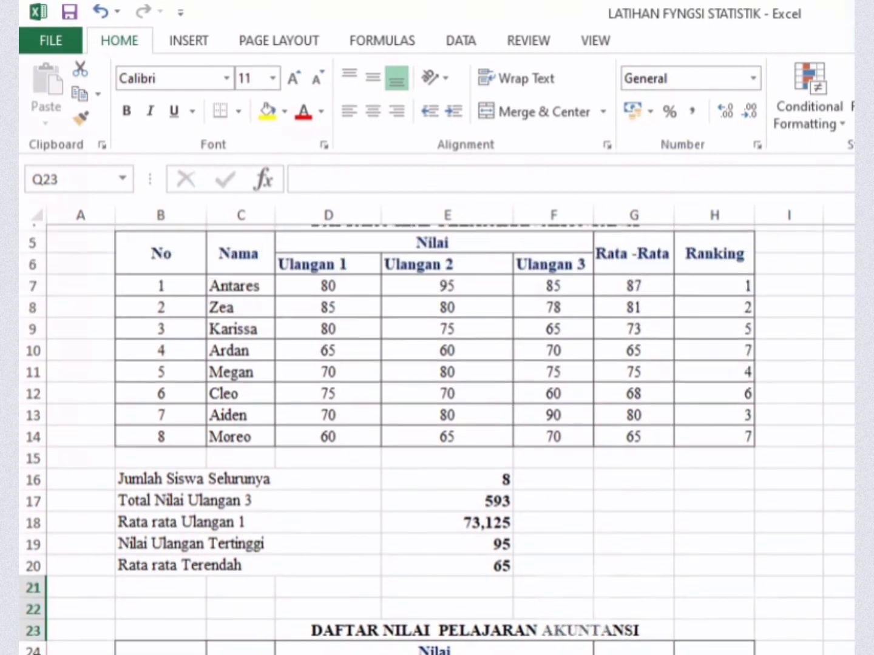